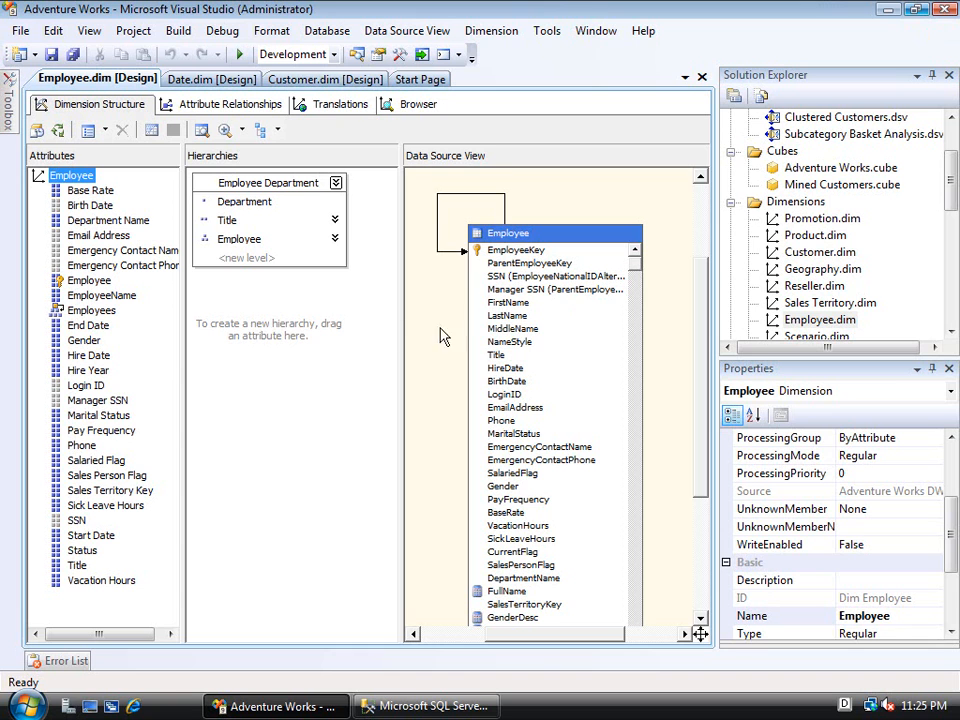
# Examine the Employees, Employee and EmployeeName attributes of the Employee dimension, and widen the view of EmployeeName's source properties.
pyautogui.click(91, 311)
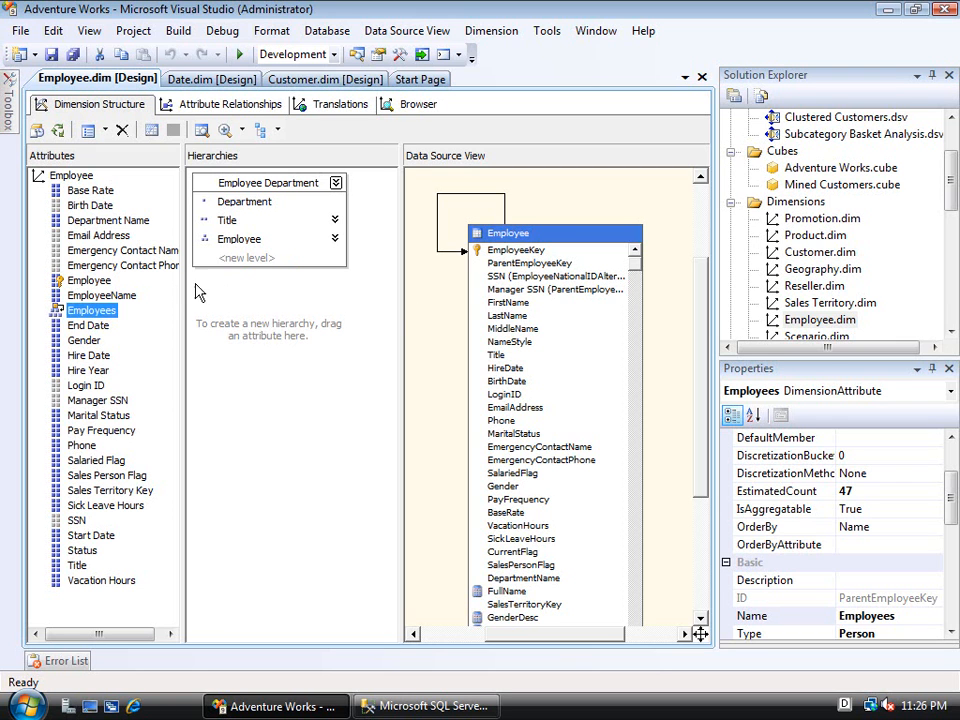
pyautogui.click(96, 281)
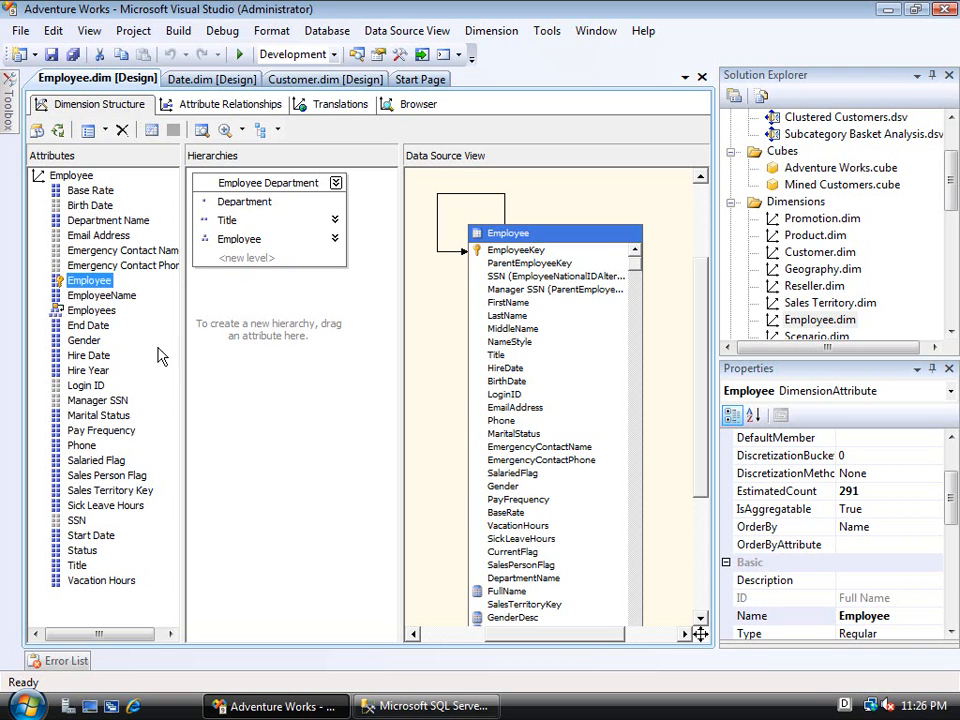
pyautogui.click(122, 296)
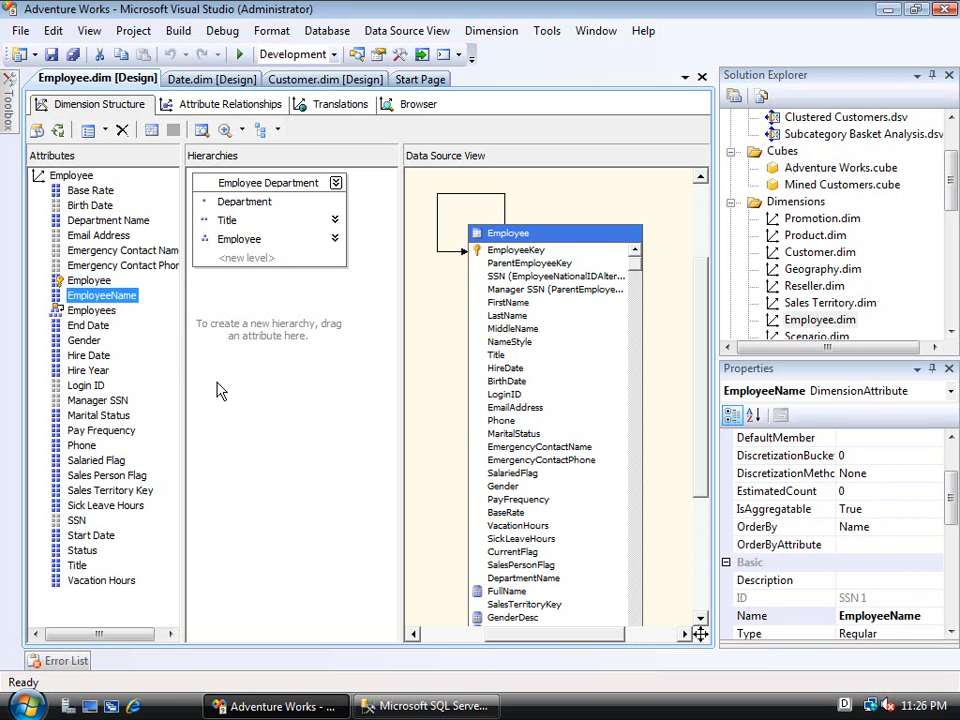
pyautogui.moveTo(955, 497); pyautogui.dragTo(954, 600)
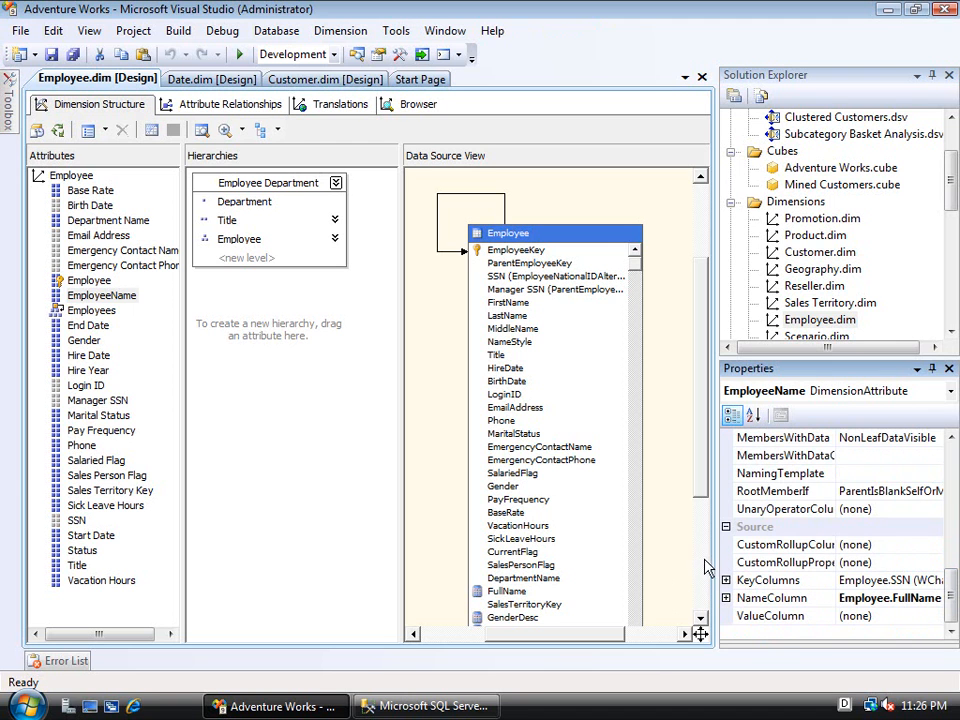
pyautogui.moveTo(717, 560); pyautogui.dragTo(676, 558)
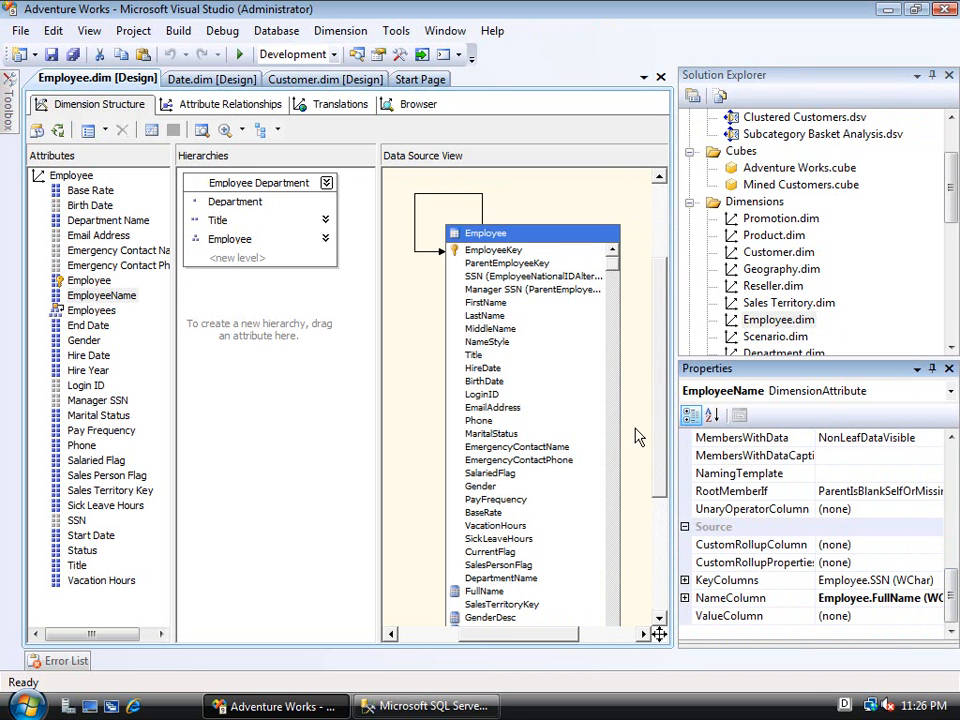
# Inspect the SSN column in the Employee source table and the KeyColumns and NameColumn settings of the EmployeeName attribute.
pyautogui.click(495, 277)
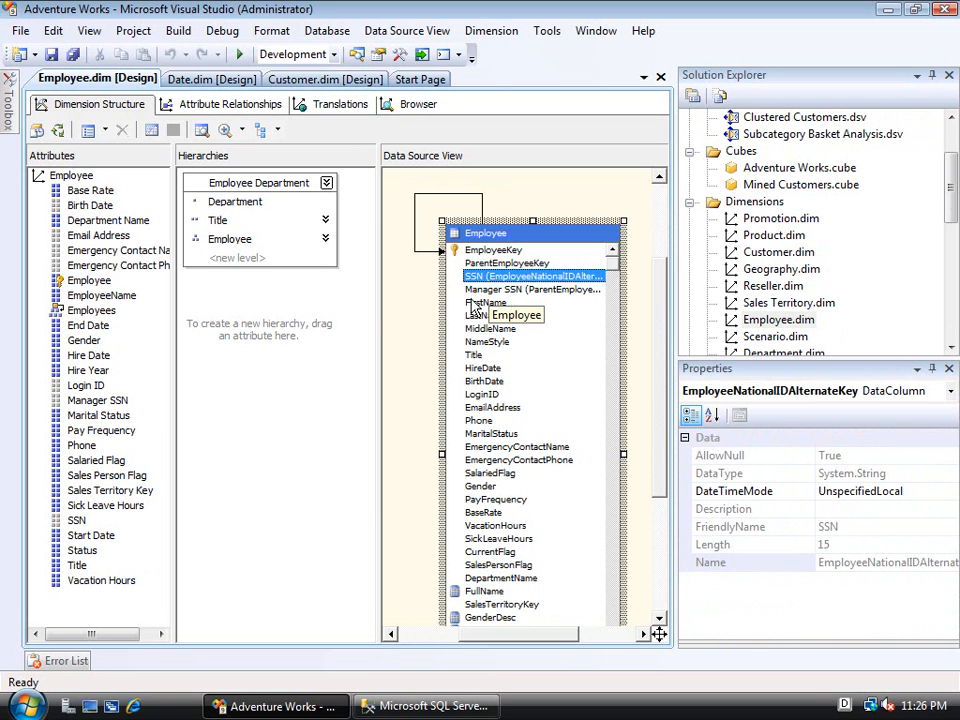
pyautogui.click(123, 299)
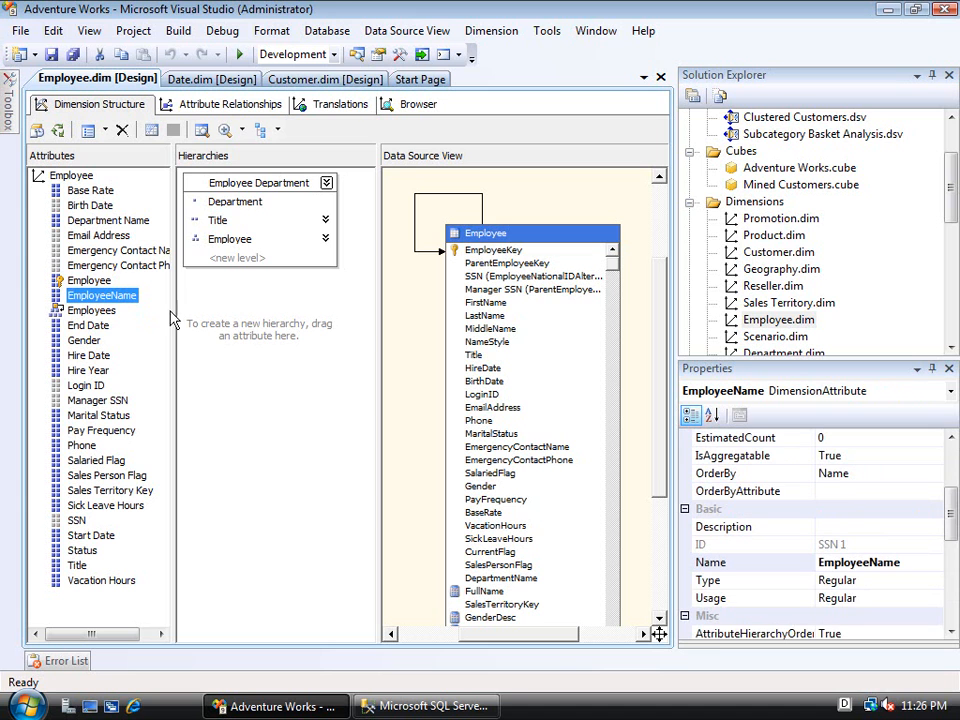
pyautogui.click(951, 574)
pyautogui.click(951, 574)
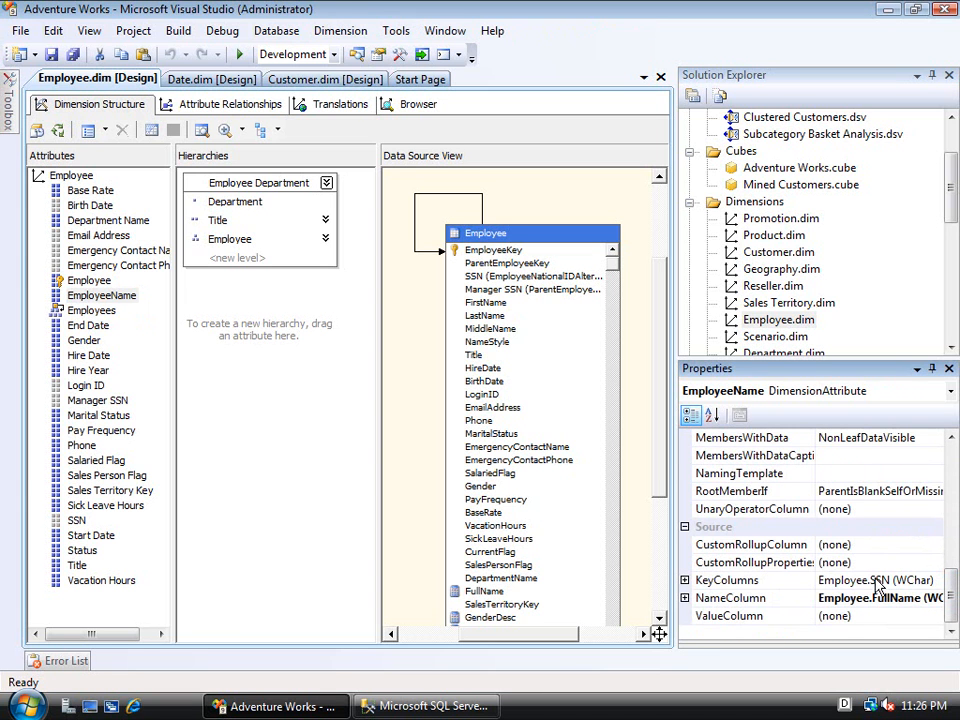
pyautogui.click(821, 580)
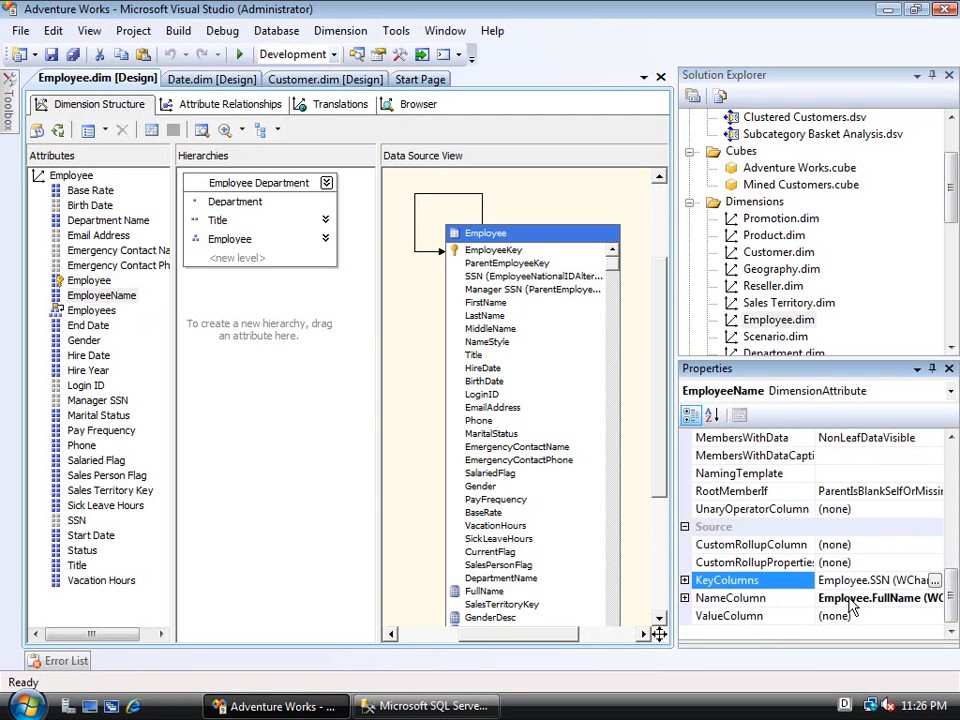
pyautogui.click(884, 597)
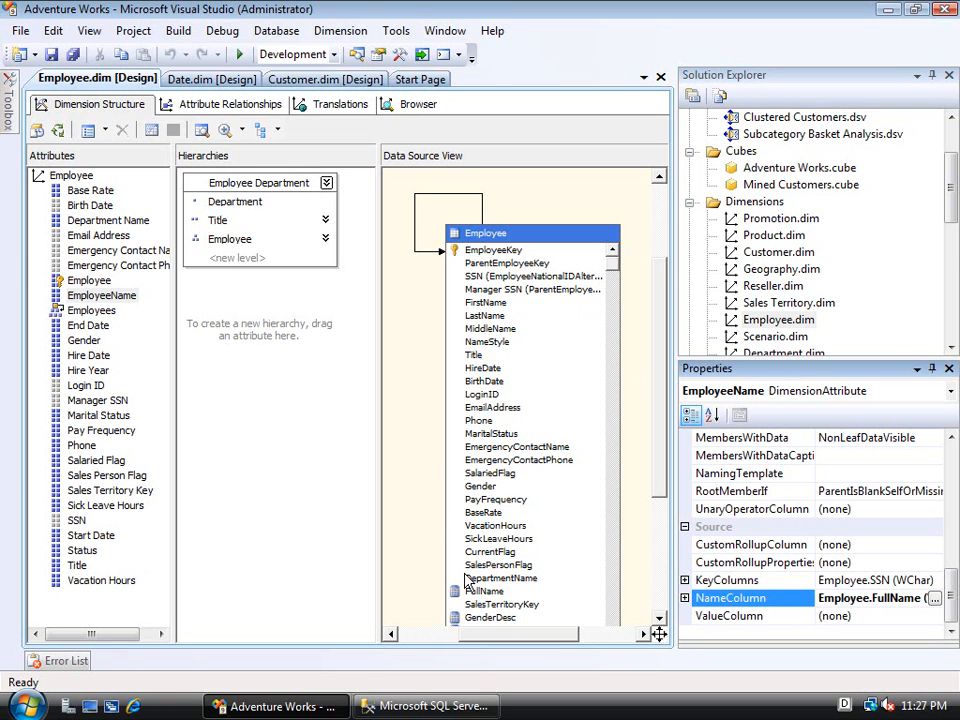
# Switch to SQL Server Management Studio, auto-hide the Object Explorer and highlight the first DimEmployee SELECT statement in SCD.sql.
pyautogui.click(433, 706)
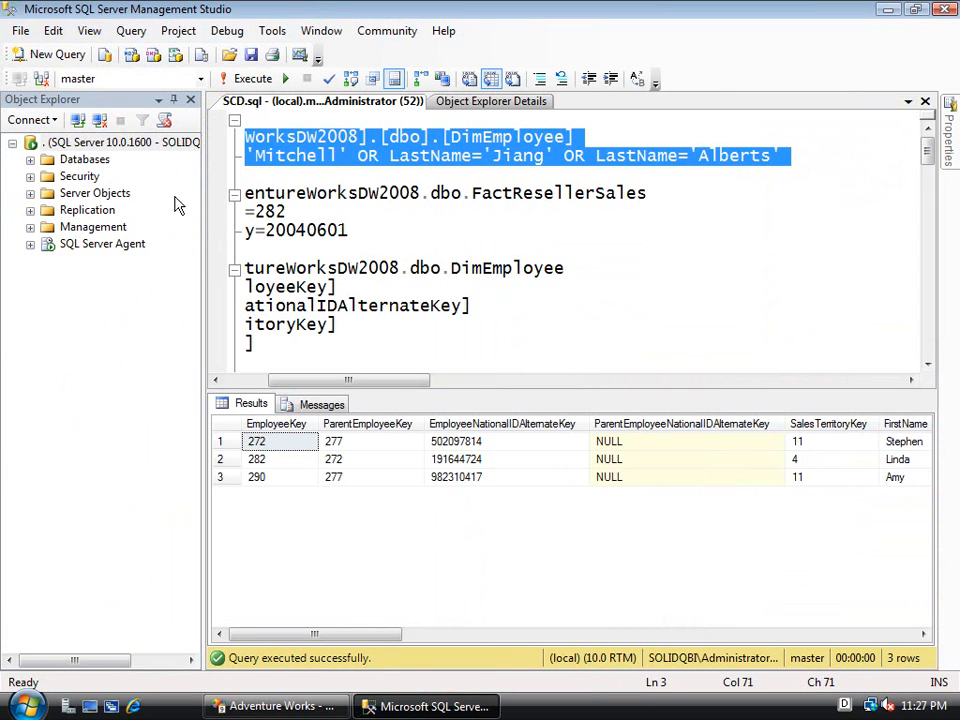
pyautogui.click(173, 101)
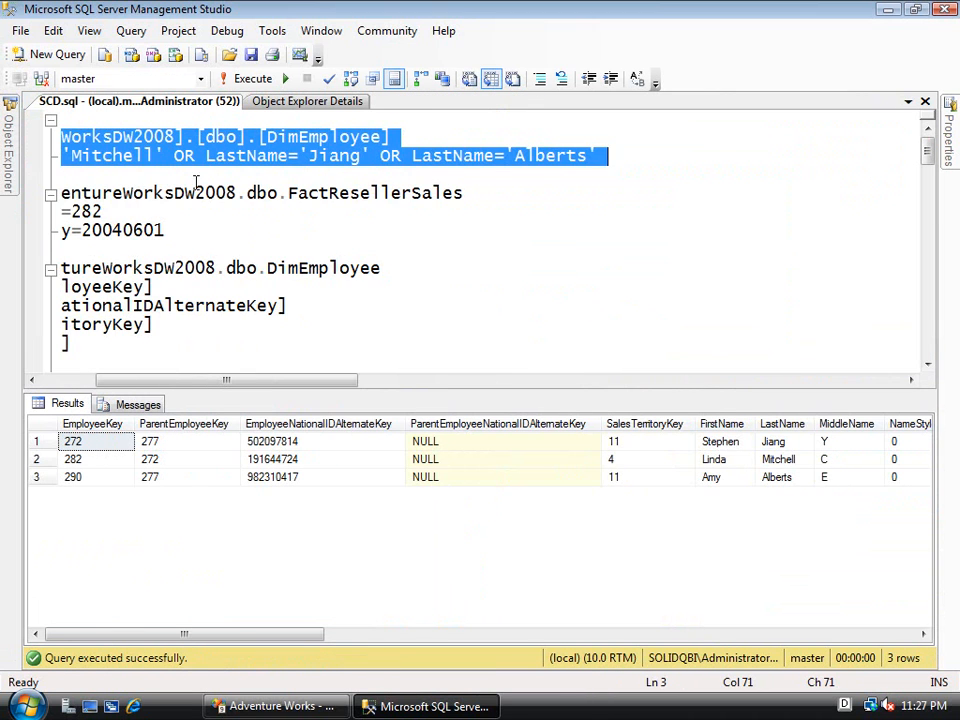
pyautogui.moveTo(227, 384); pyautogui.dragTo(120, 400)
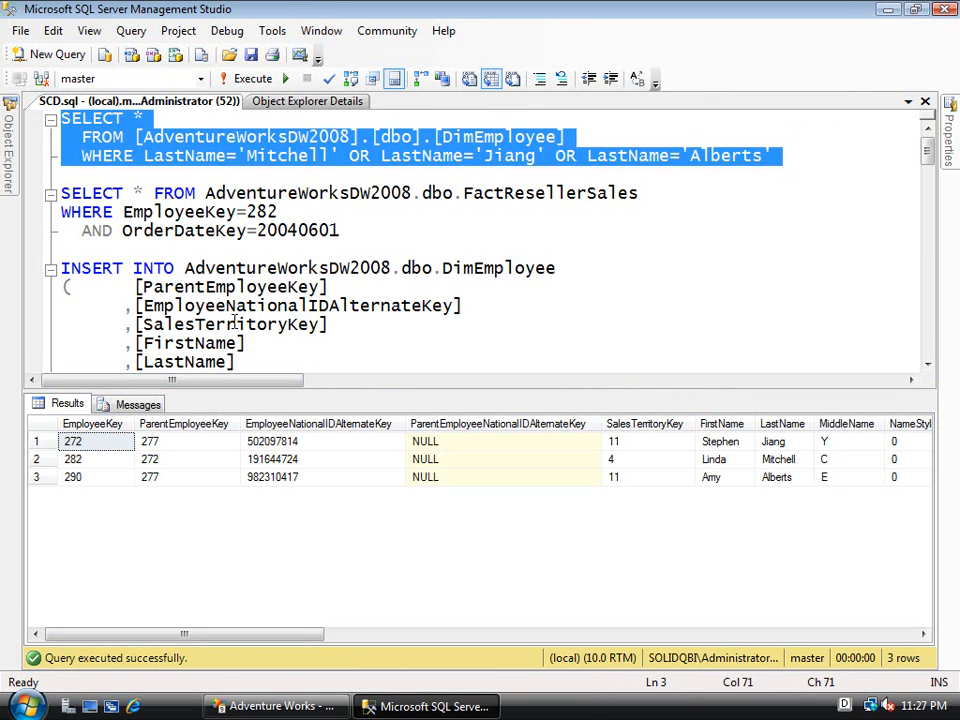
pyautogui.click(791, 156)
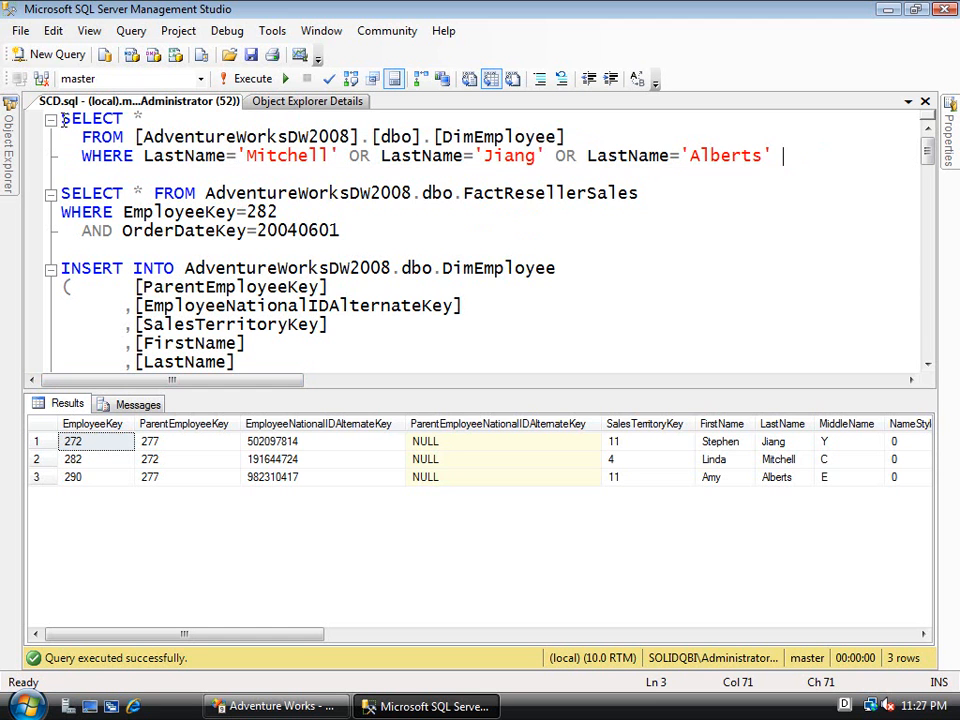
pyautogui.moveTo(63, 119); pyautogui.dragTo(787, 150)
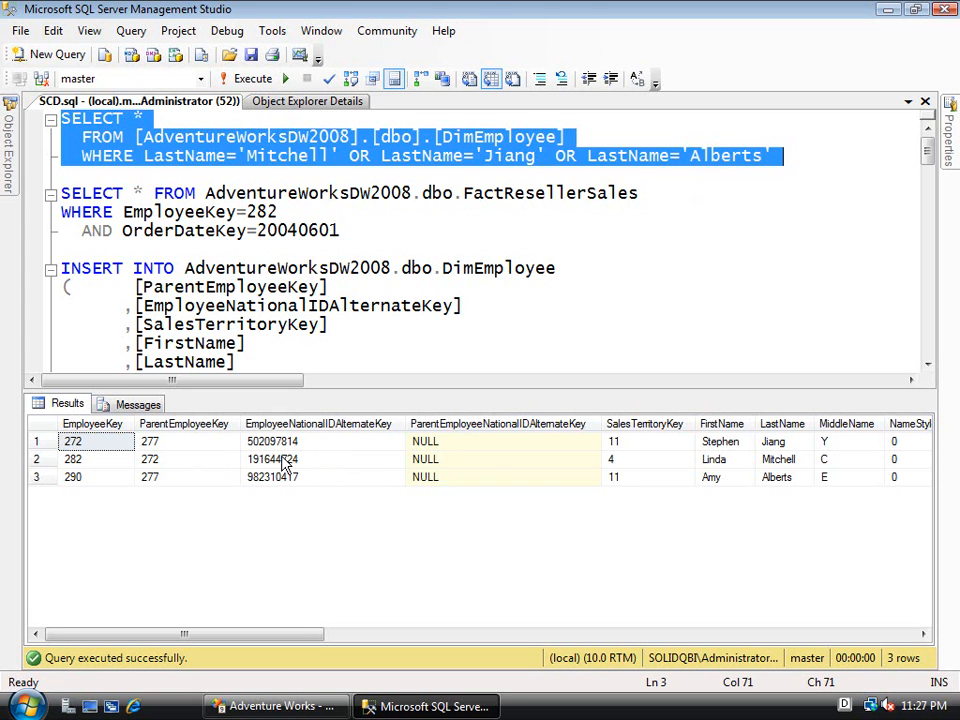
# Examine the EmployeeKey value of each of the three employee rows in the query results, and switch back to Visual Studio.
pyautogui.click(710, 462)
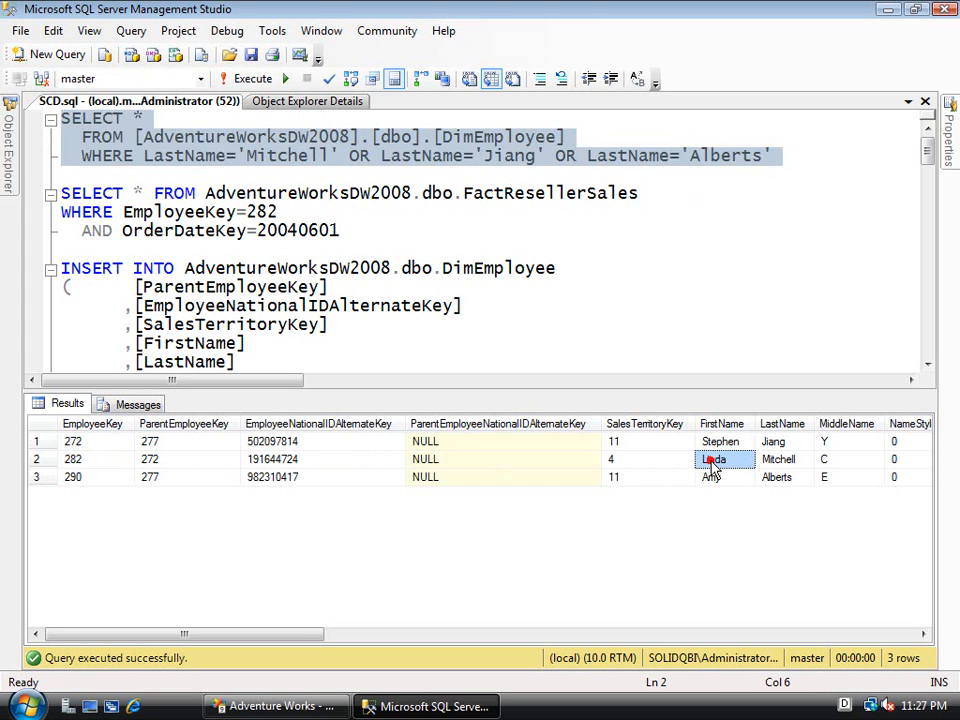
pyautogui.click(89, 461)
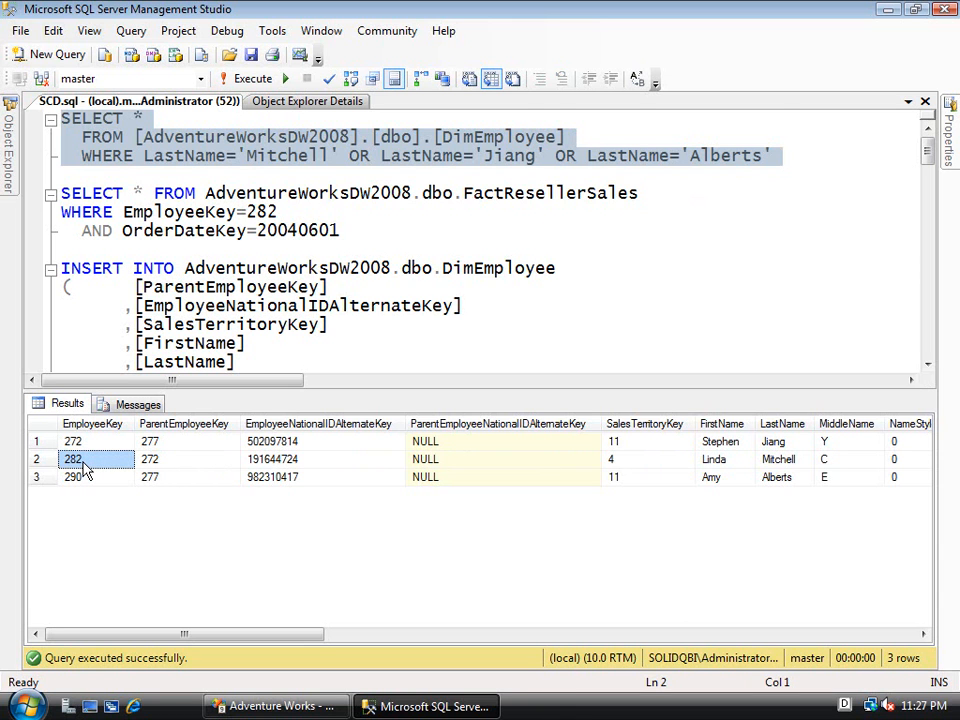
pyautogui.click(86, 443)
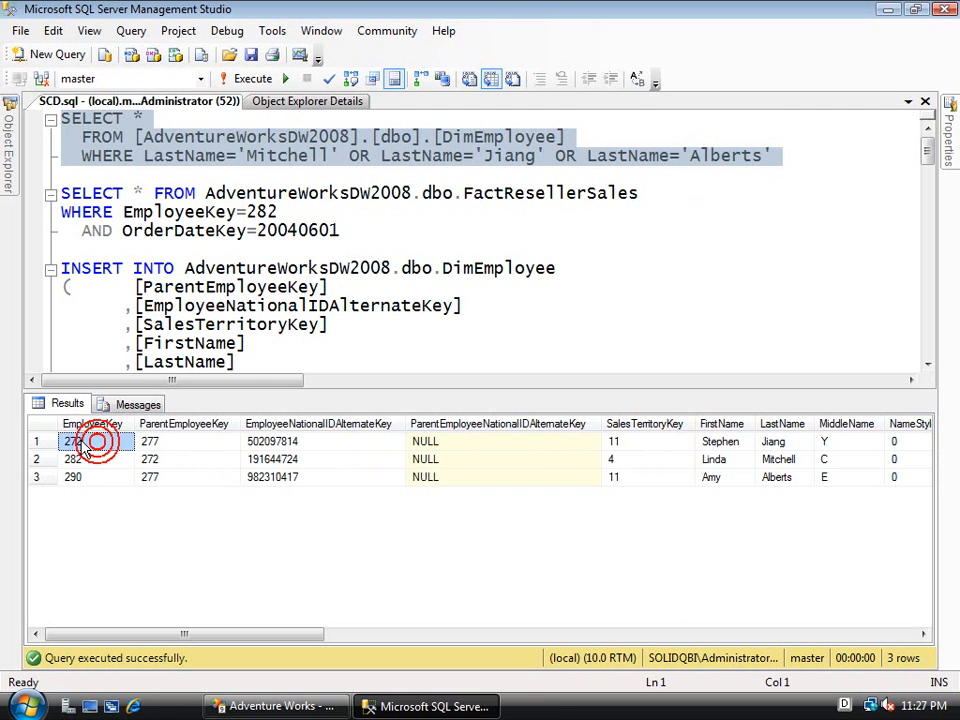
pyautogui.click(95, 479)
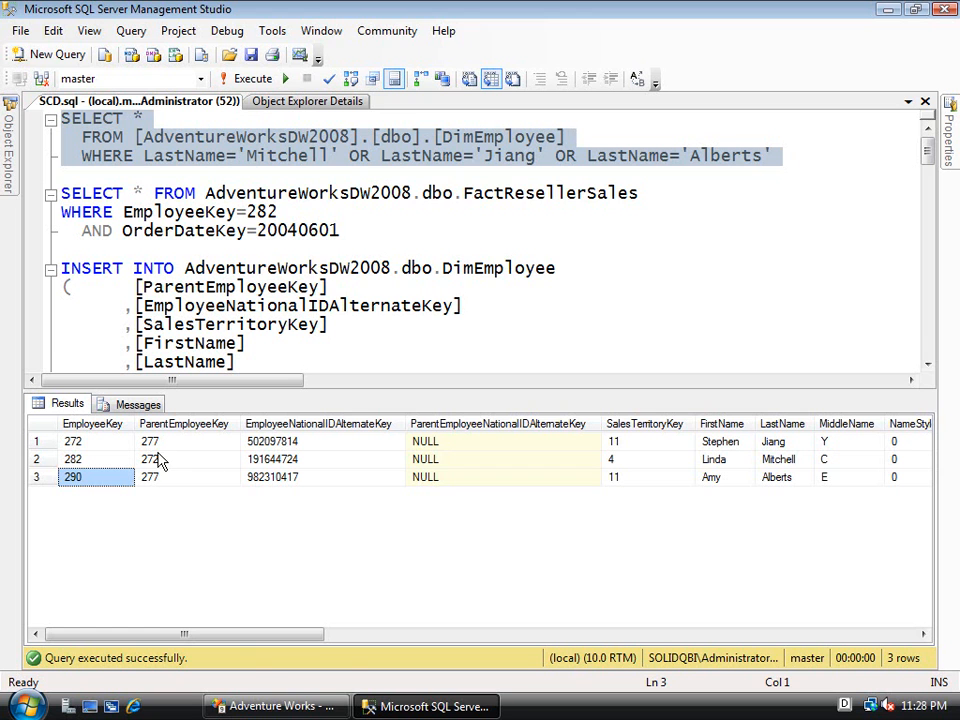
pyautogui.click(268, 706)
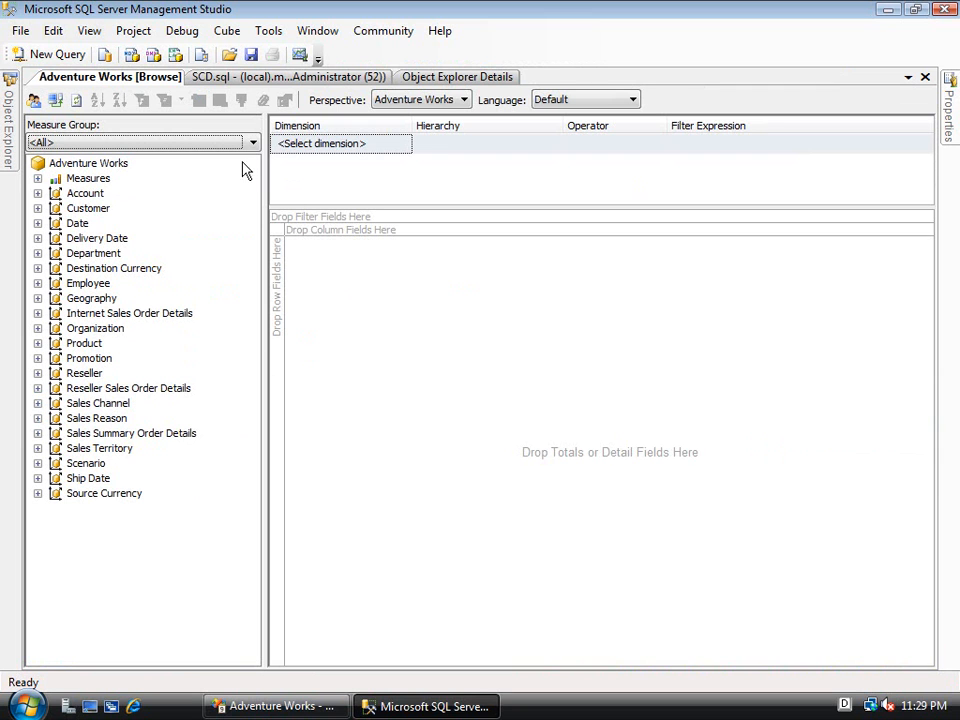
# Add the Reseller Sales Amount measure from the Reseller Sales folder to the data area of the Adventure Works cube browser.
pyautogui.click(38, 178)
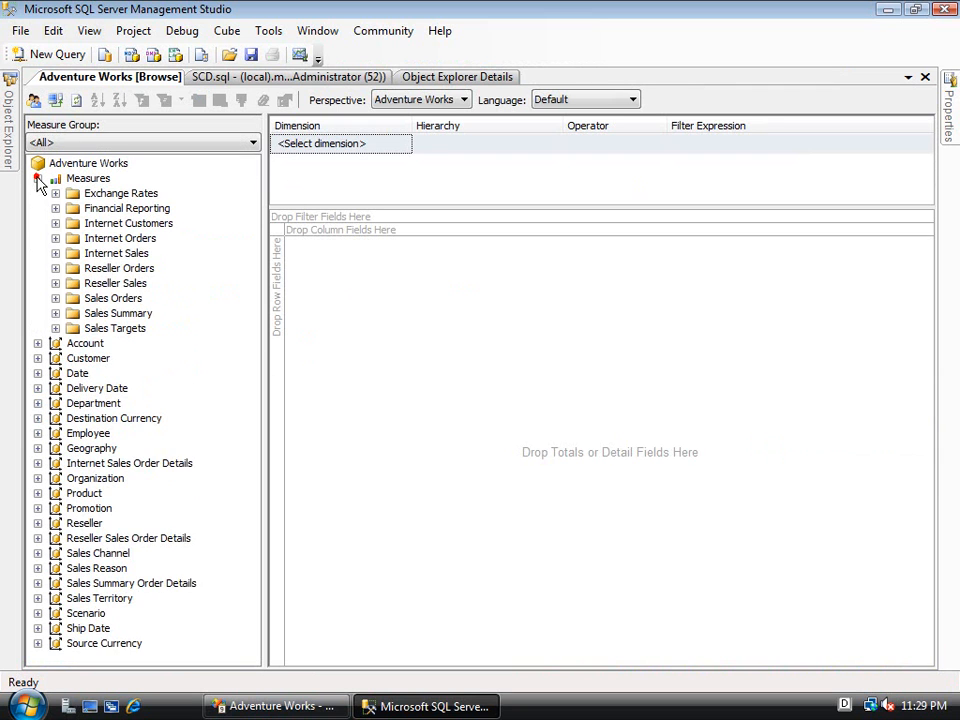
pyautogui.click(55, 283)
pyautogui.moveTo(184, 466); pyautogui.dragTo(388, 420)
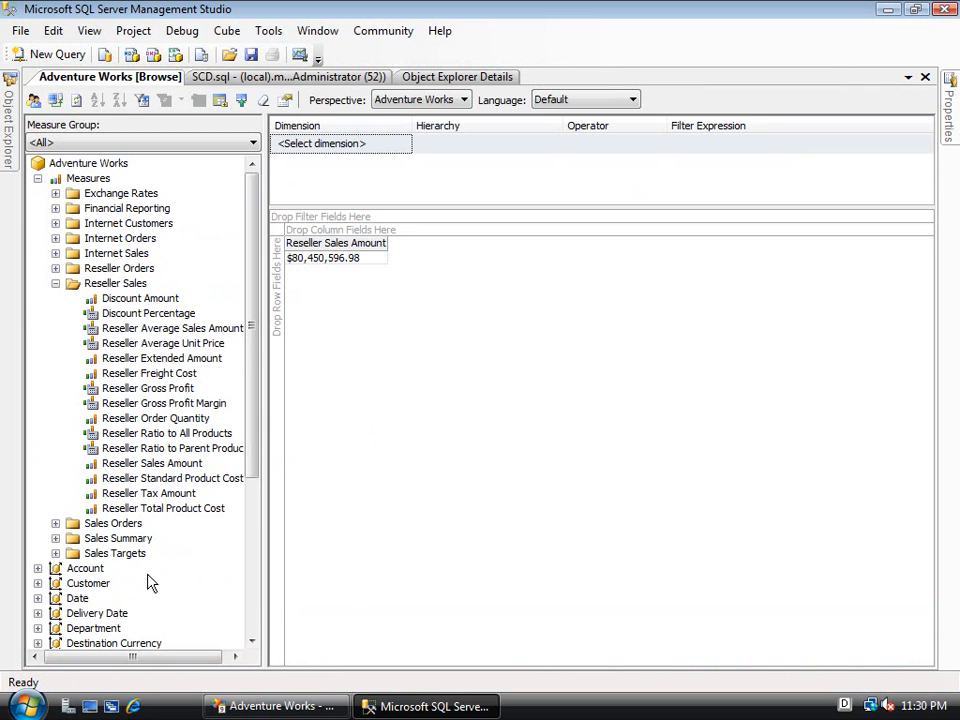
# Place the Employees hierarchy of the Employee dimension on the rows of the pivot grid.
pyautogui.click(254, 625)
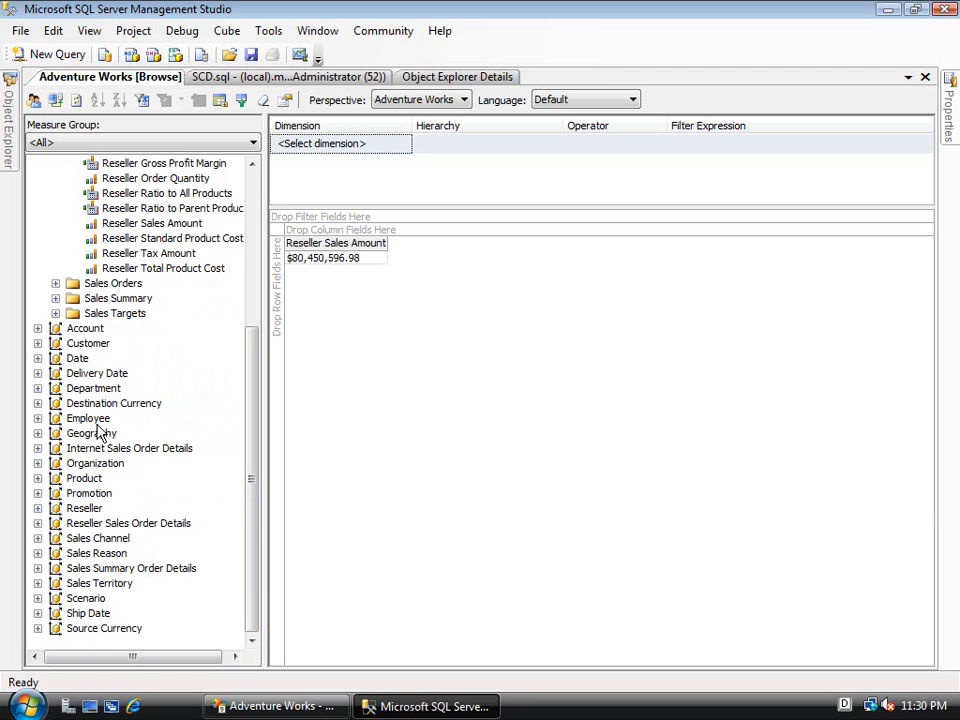
pyautogui.click(37, 418)
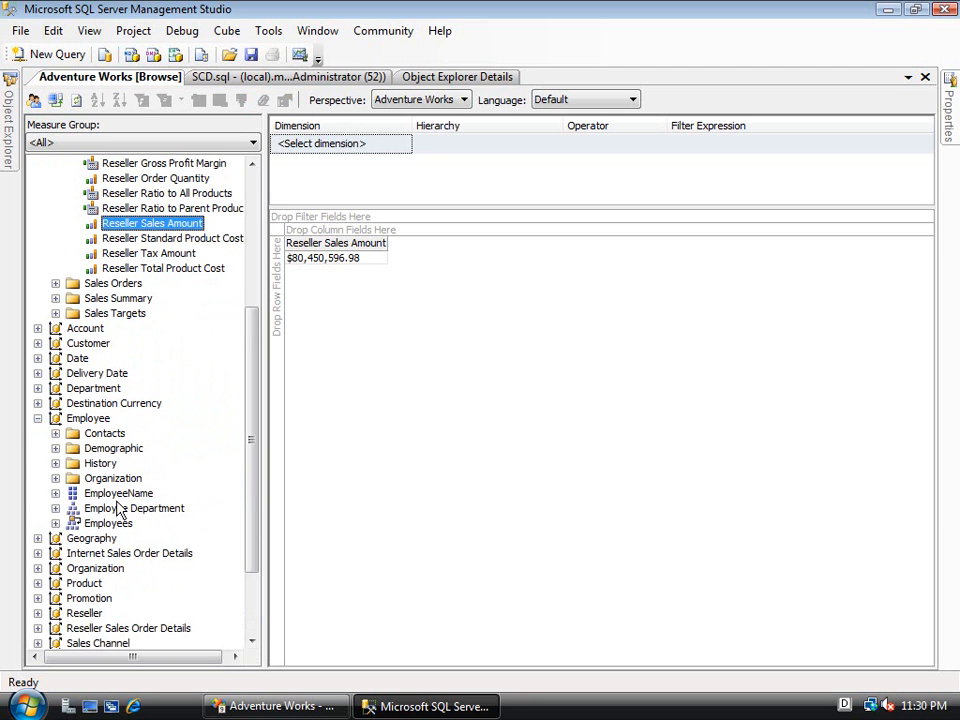
pyautogui.moveTo(108, 523); pyautogui.dragTo(281, 319)
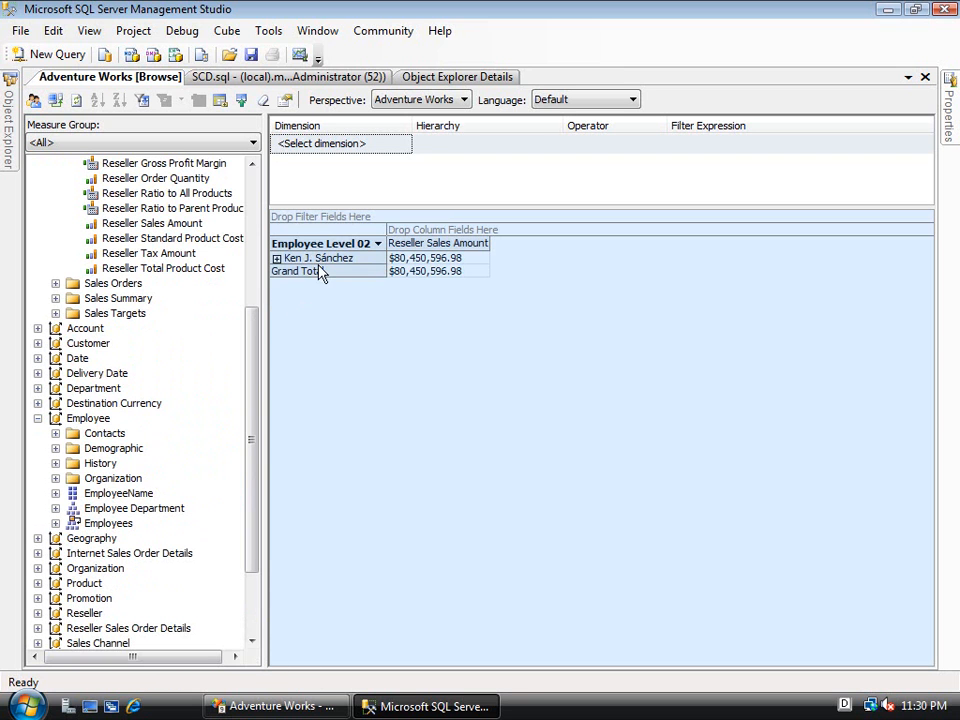
# Drill the Employees hierarchy down to Employee Level 05 under the first two Level 04 managers, highlighting the sales row of the employee under review.
pyautogui.click(277, 258)
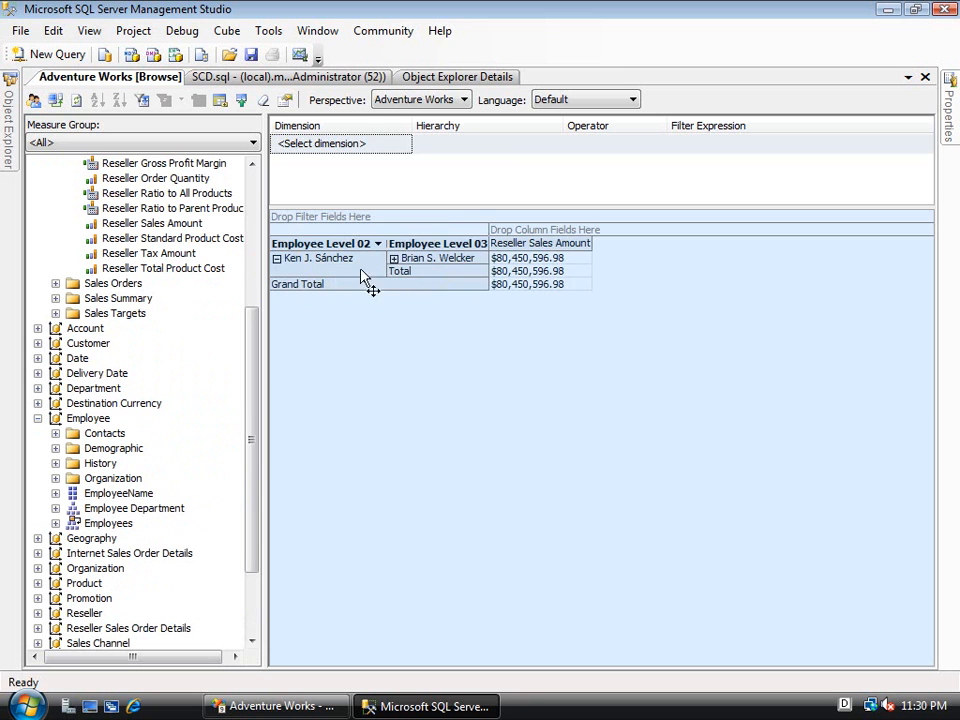
pyautogui.click(393, 259)
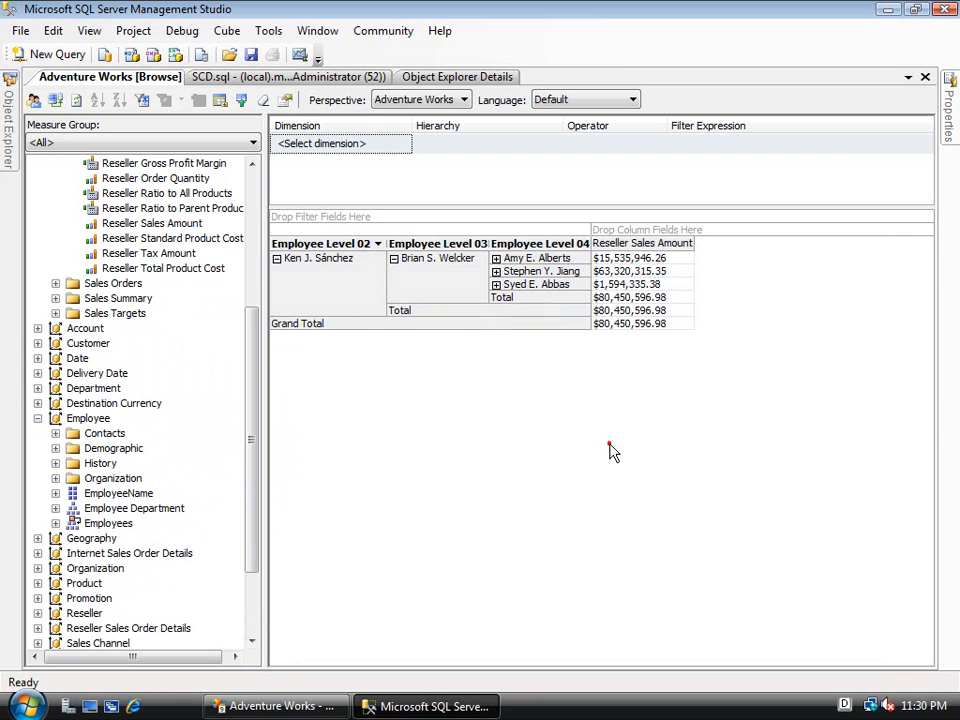
pyautogui.click(496, 272)
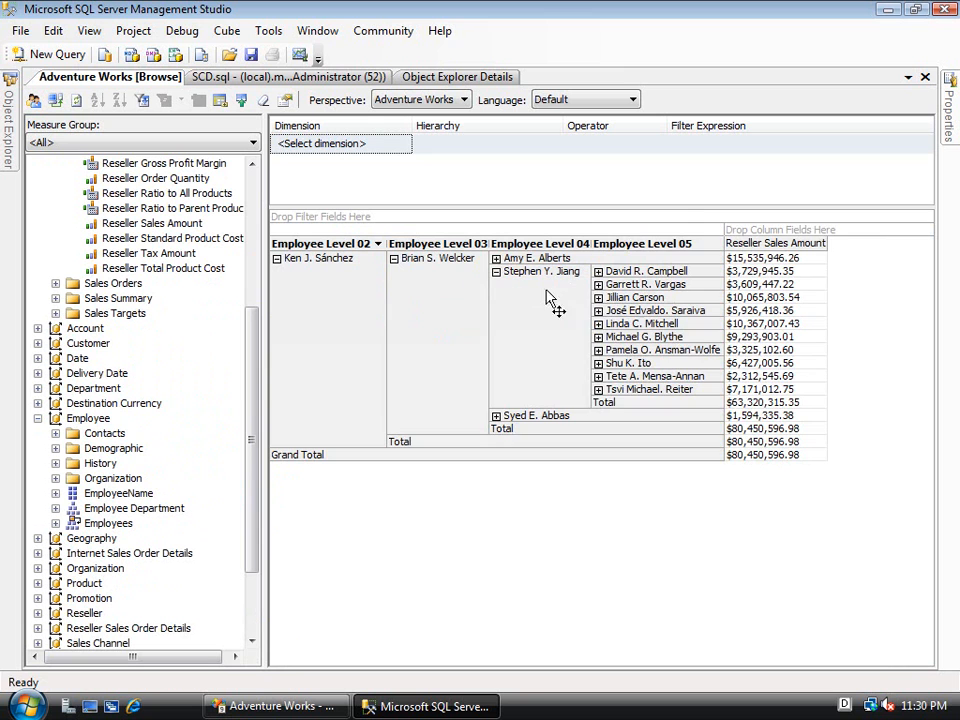
pyautogui.click(668, 326)
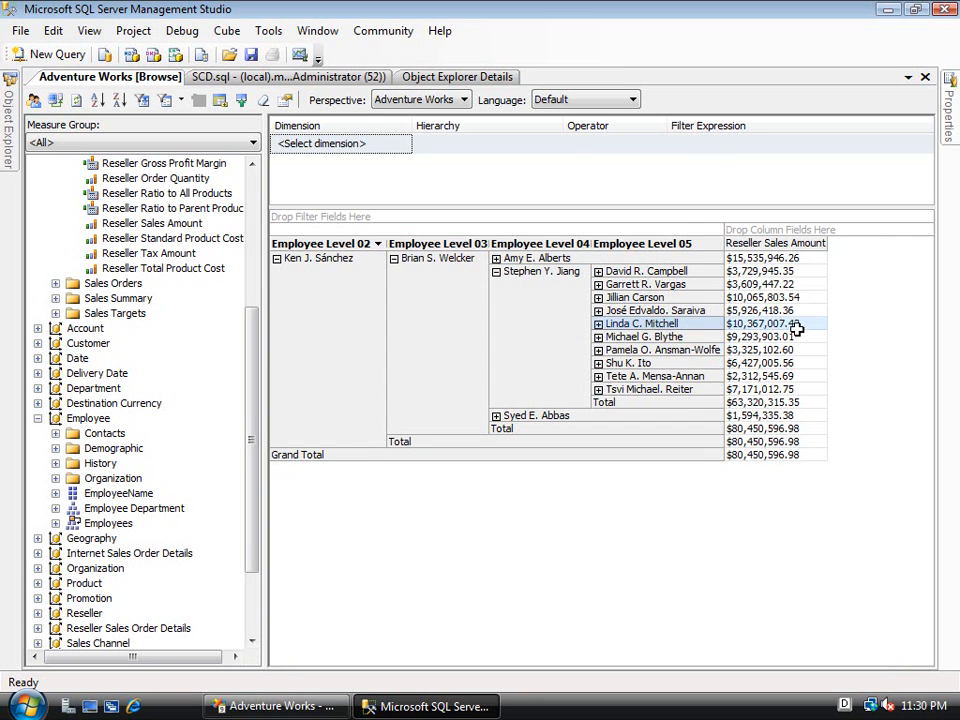
pyautogui.moveTo(809, 329)
pyautogui.click(496, 258)
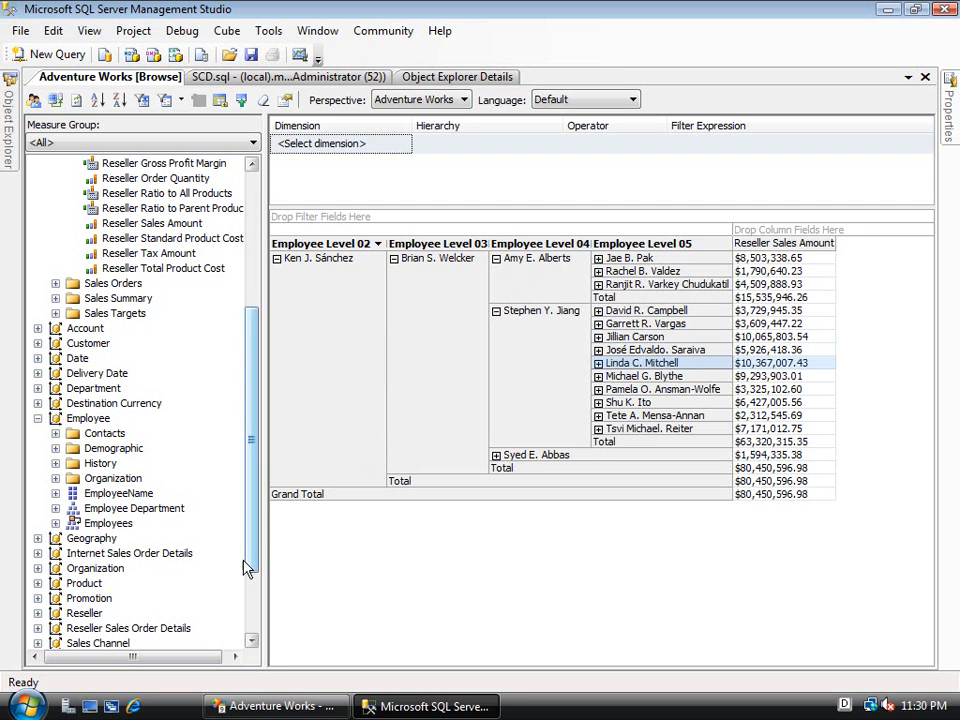
# Place the Date.Calendar hierarchy from the Date dimension's Calendar folder on the columns, above Reseller Sales Amount.
pyautogui.click(258, 594)
pyautogui.moveTo(256, 590); pyautogui.dragTo(248, 547)
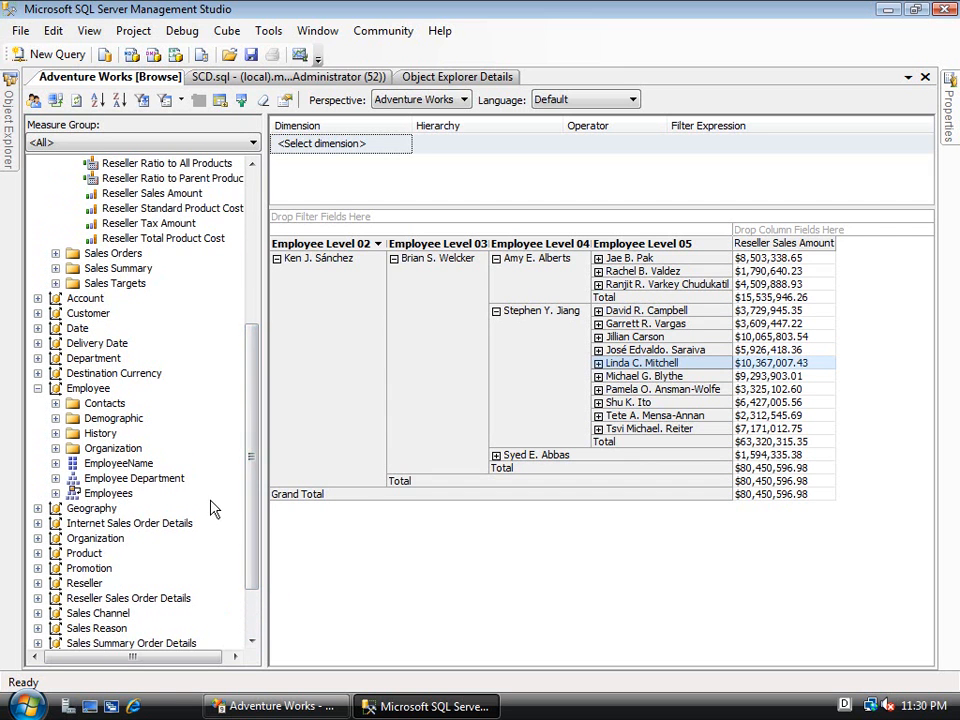
pyautogui.click(38, 329)
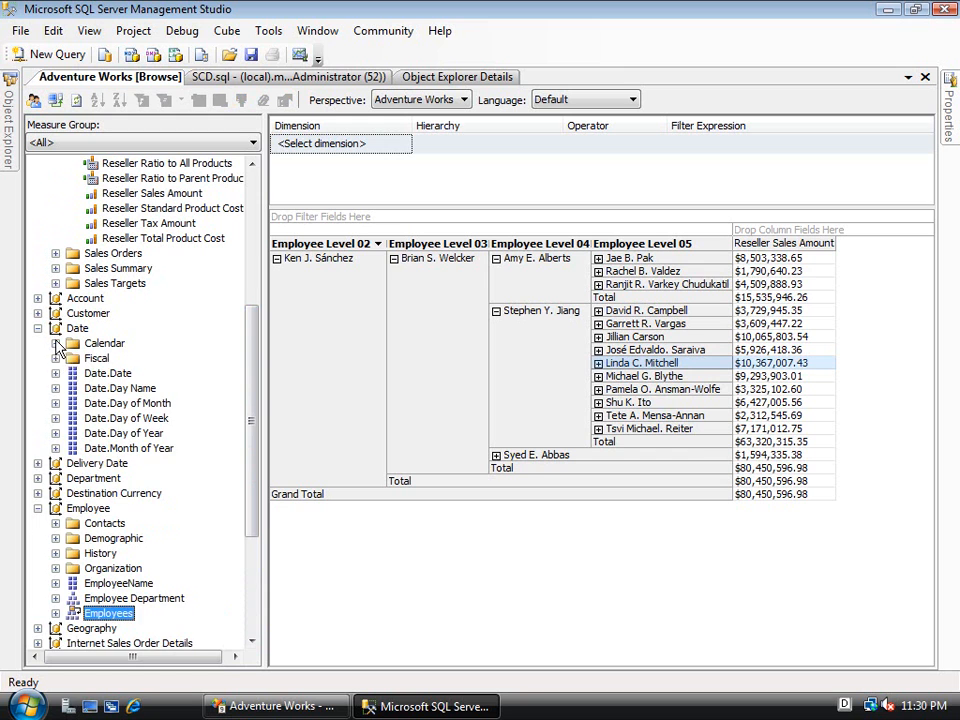
pyautogui.click(55, 343)
pyautogui.click(190, 433)
pyautogui.moveTo(135, 419); pyautogui.dragTo(815, 245)
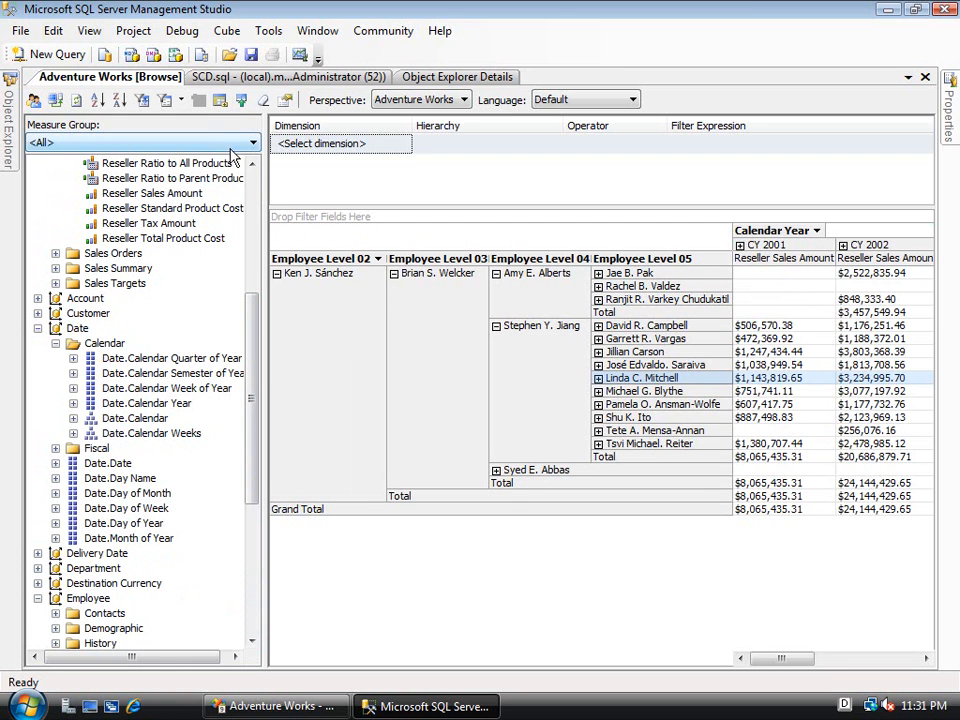
# Narrow the cube metadata area to enlarge the pivot grid, and examine the employees' reseller sales for CY 2004 and the Grand Total.
pyautogui.moveTo(264, 188); pyautogui.dragTo(62, 165)
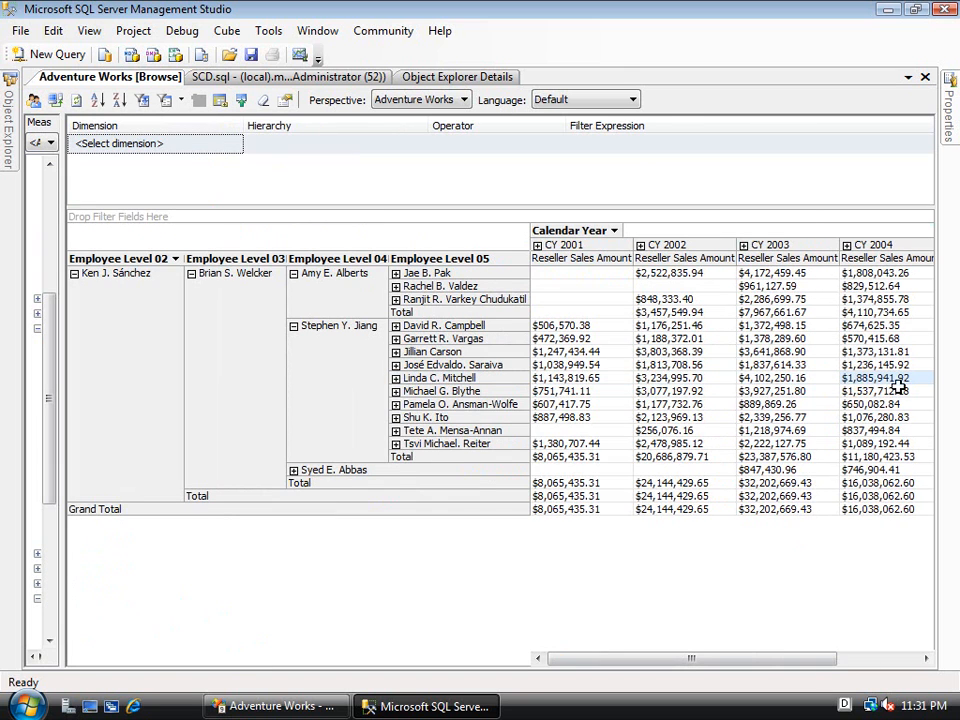
pyautogui.moveTo(912, 381)
pyautogui.moveTo(793, 451)
pyautogui.moveTo(741, 660); pyautogui.dragTo(811, 664)
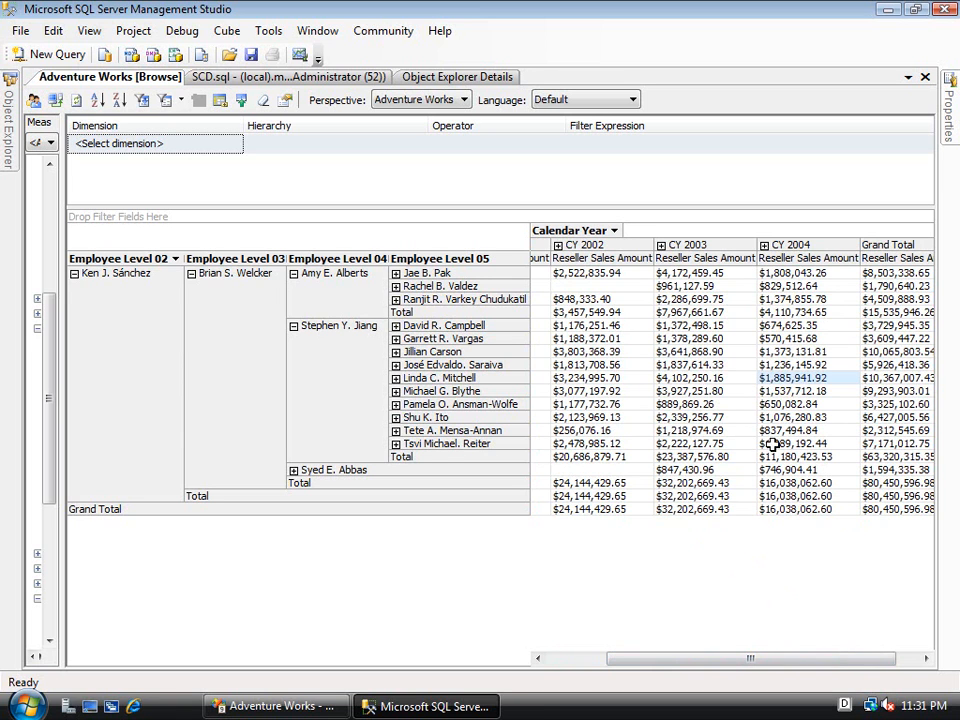
# Filter the rows to the Employee Level 05 member under review and examine that employee's reseller sales by calendar year.
pyautogui.rightClick(463, 382)
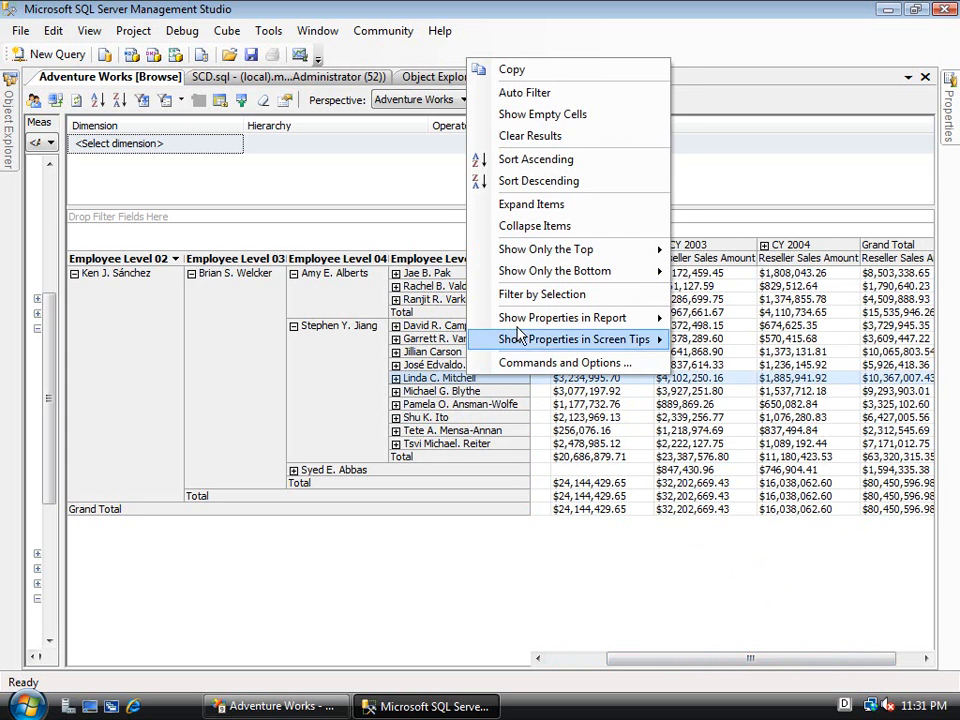
pyautogui.click(554, 298)
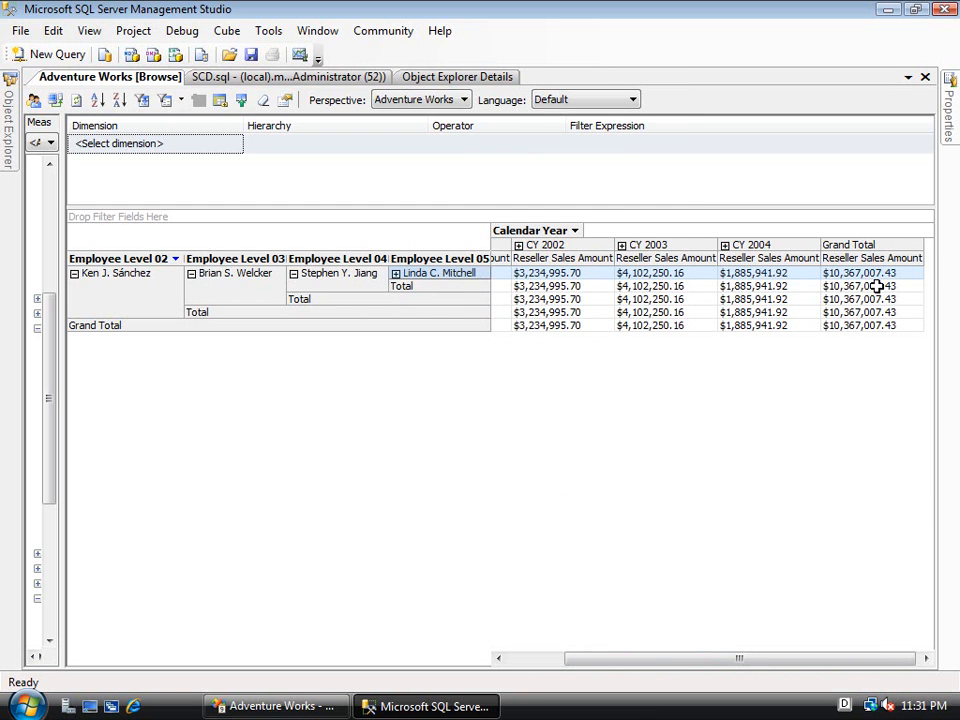
pyautogui.moveTo(876, 281)
# Widen the cube metadata area and remove Employee Level 02 through Level 05 from the rows of the pivot grid.
pyautogui.moveTo(66, 248); pyautogui.dragTo(157, 248)
pyautogui.moveTo(548, 256); pyautogui.dragTo(104, 319)
pyautogui.moveTo(410, 259); pyautogui.dragTo(58, 272)
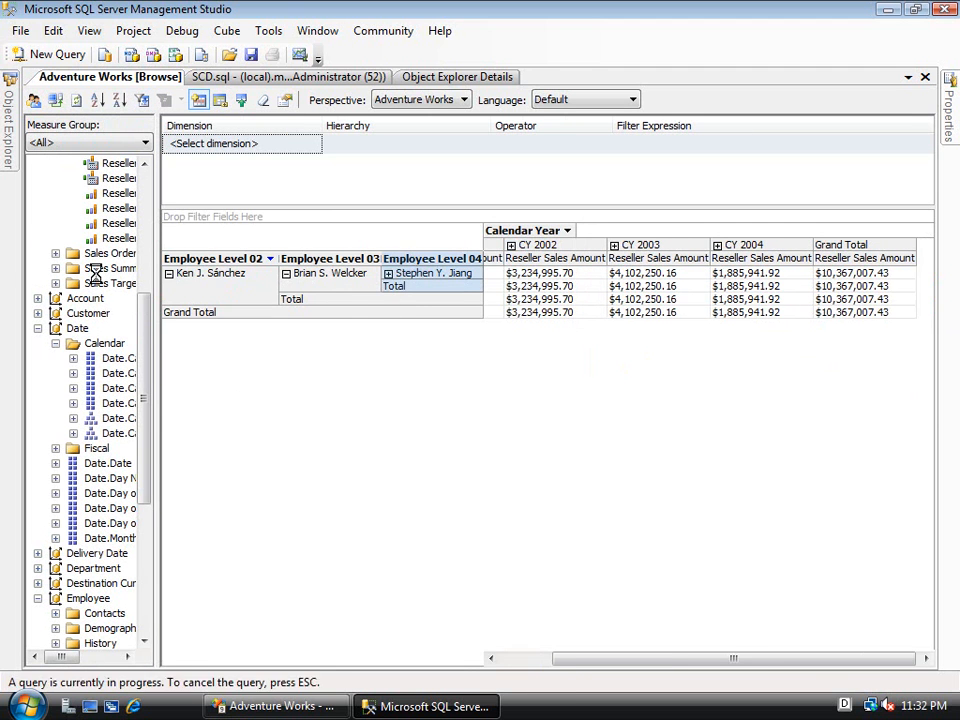
pyautogui.moveTo(304, 259); pyautogui.dragTo(100, 274)
pyautogui.moveTo(213, 260); pyautogui.dragTo(161, 471)
# Place the EmployeeName attribute on the rows and highlight the sales row of the employee under review.
pyautogui.moveTo(128, 511); pyautogui.dragTo(214, 321)
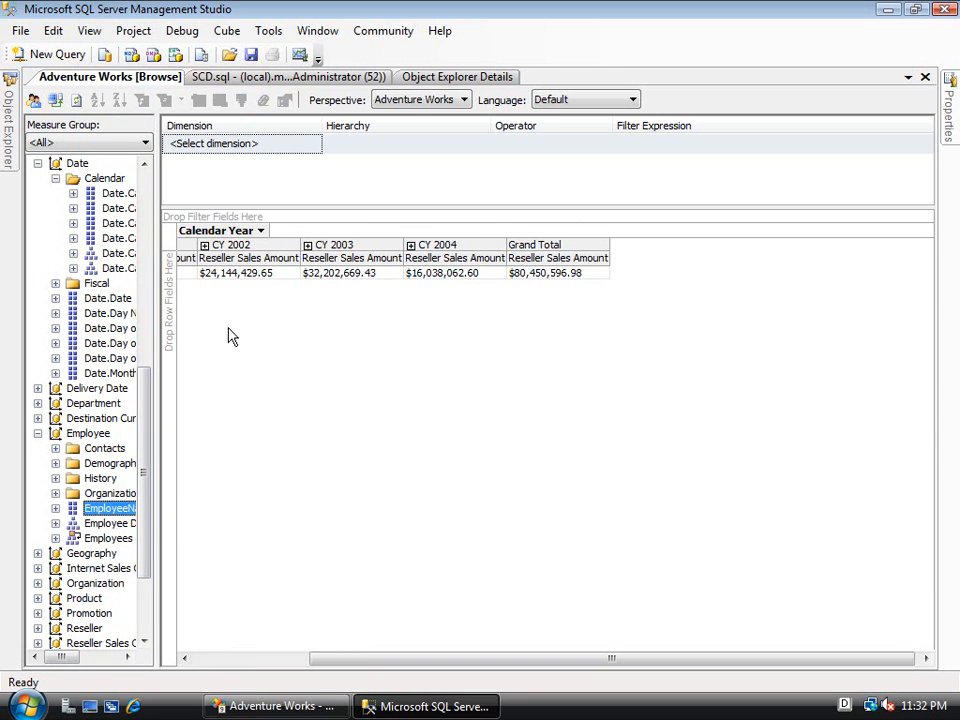
pyautogui.moveTo(118, 508); pyautogui.dragTo(171, 374)
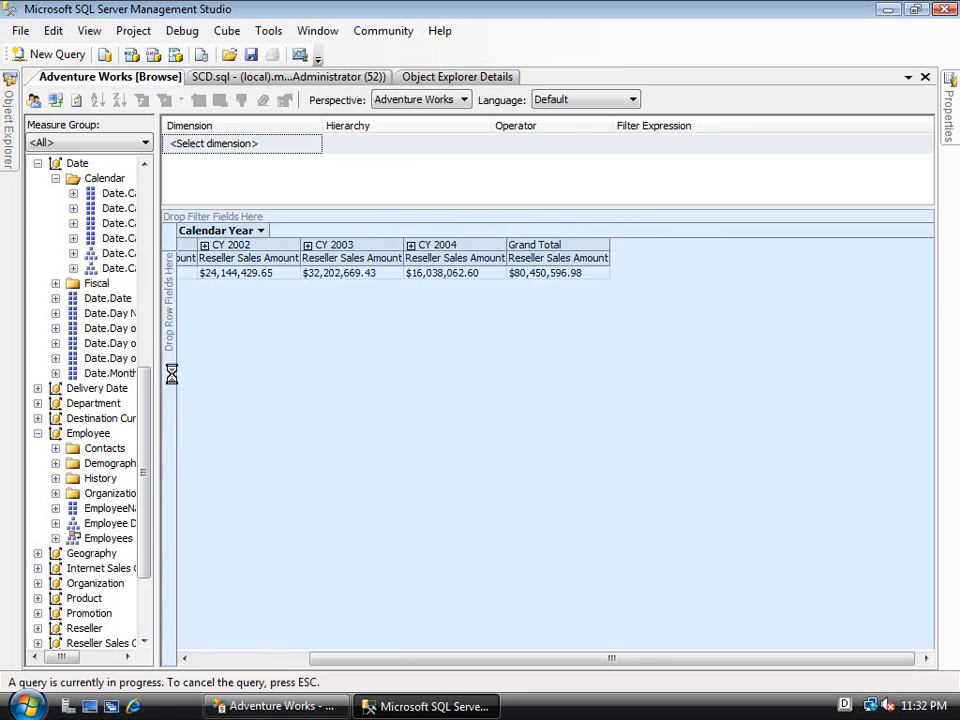
pyautogui.click(231, 377)
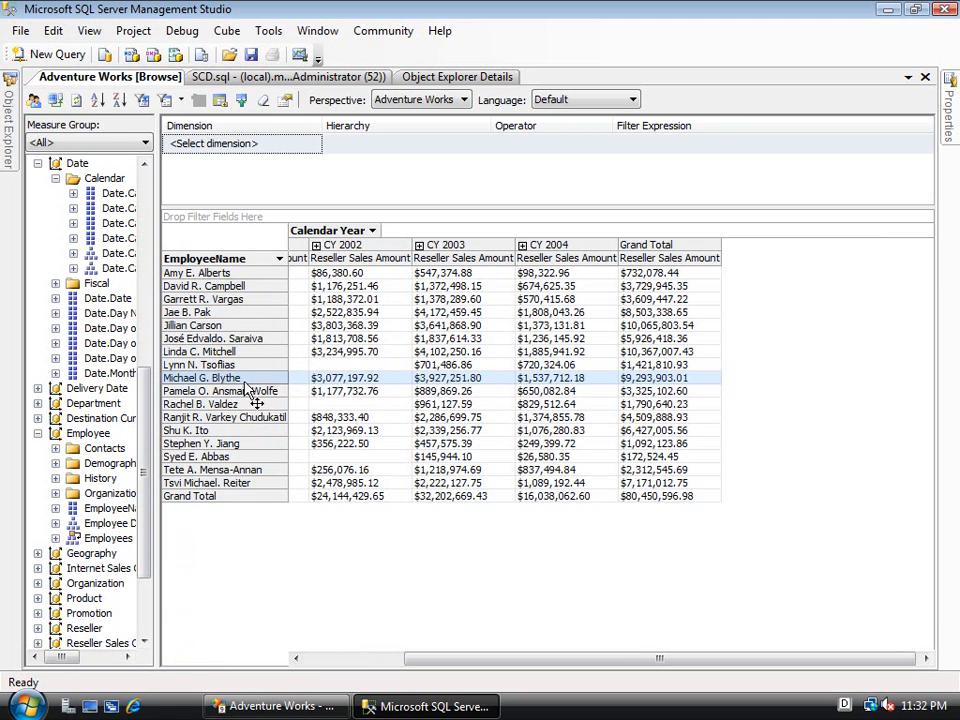
pyautogui.click(226, 352)
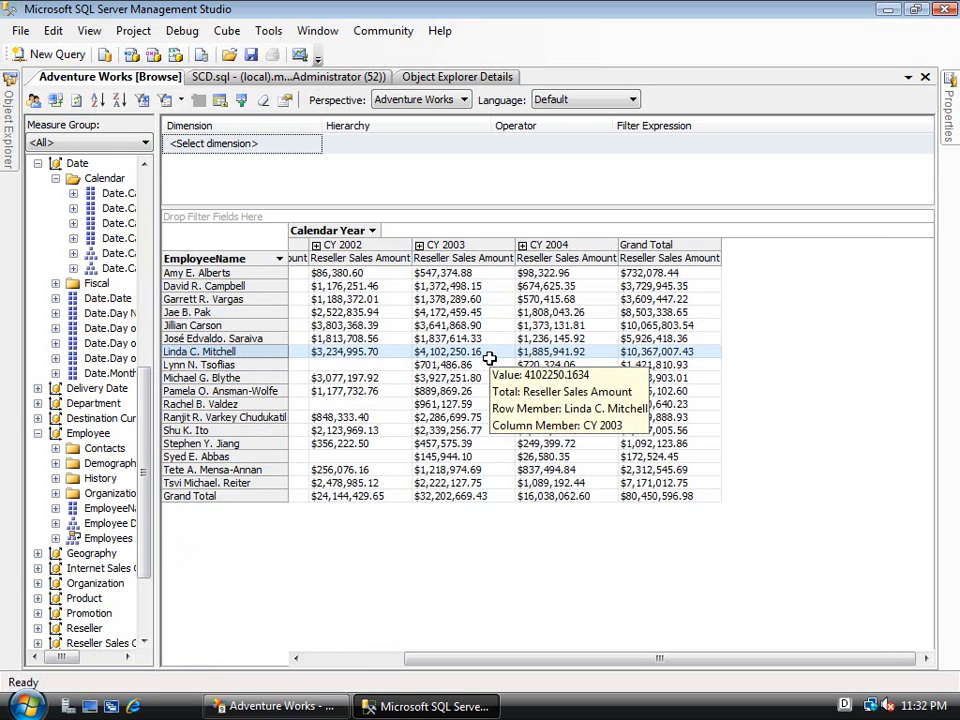
pyautogui.moveTo(479, 352)
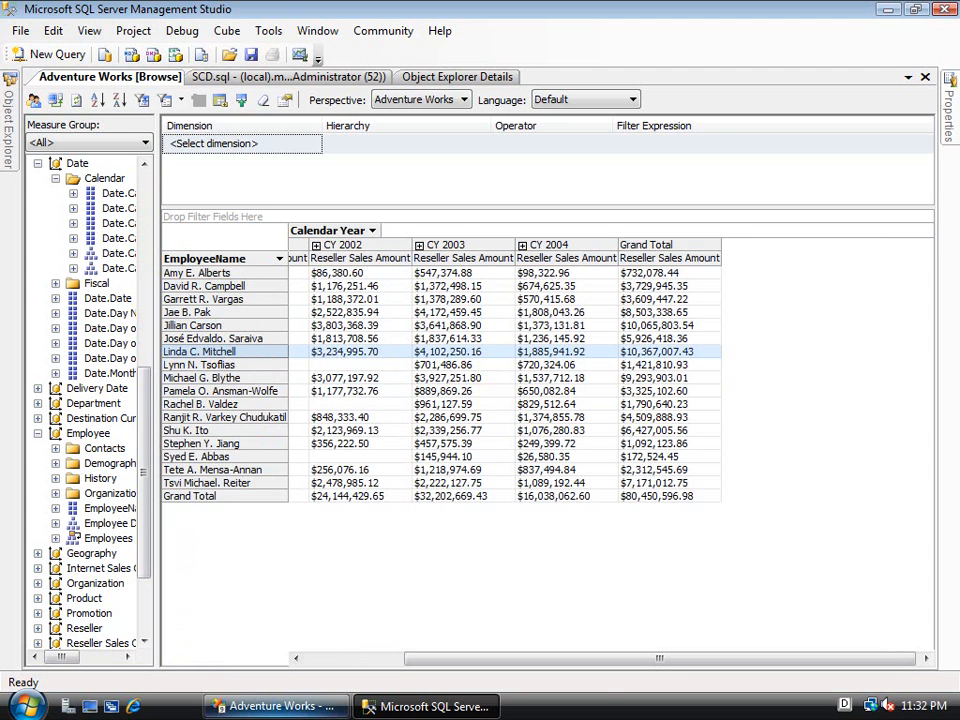
# Switch to the SCD.sql query and compare the two managers' EmployeeKey values in the DimEmployee results.
pyautogui.click(240, 77)
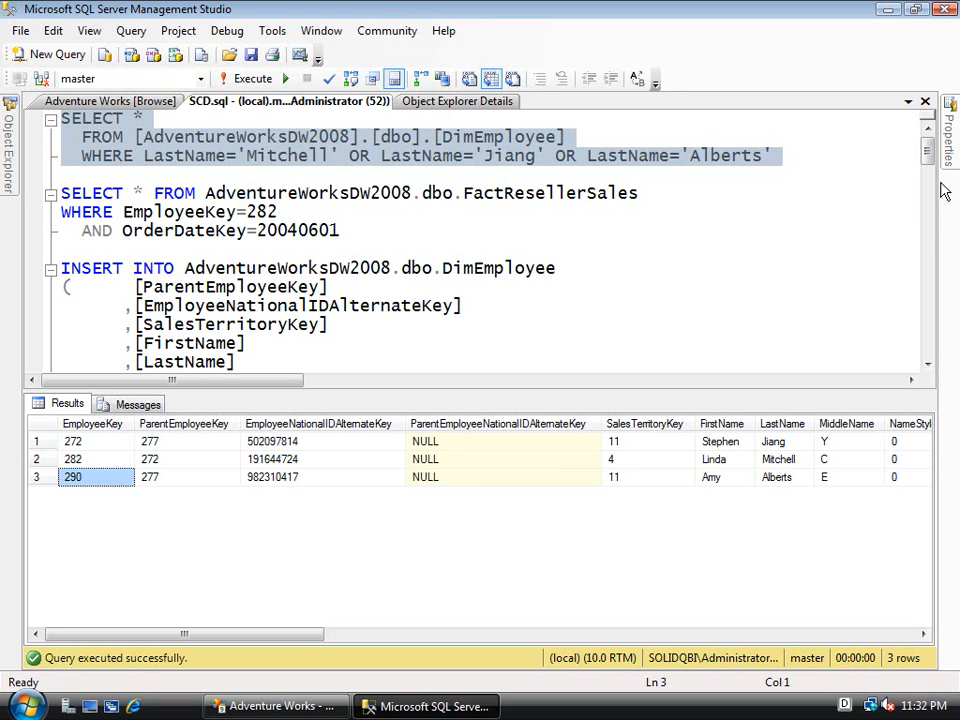
pyautogui.moveTo(926, 157); pyautogui.dragTo(917, 171)
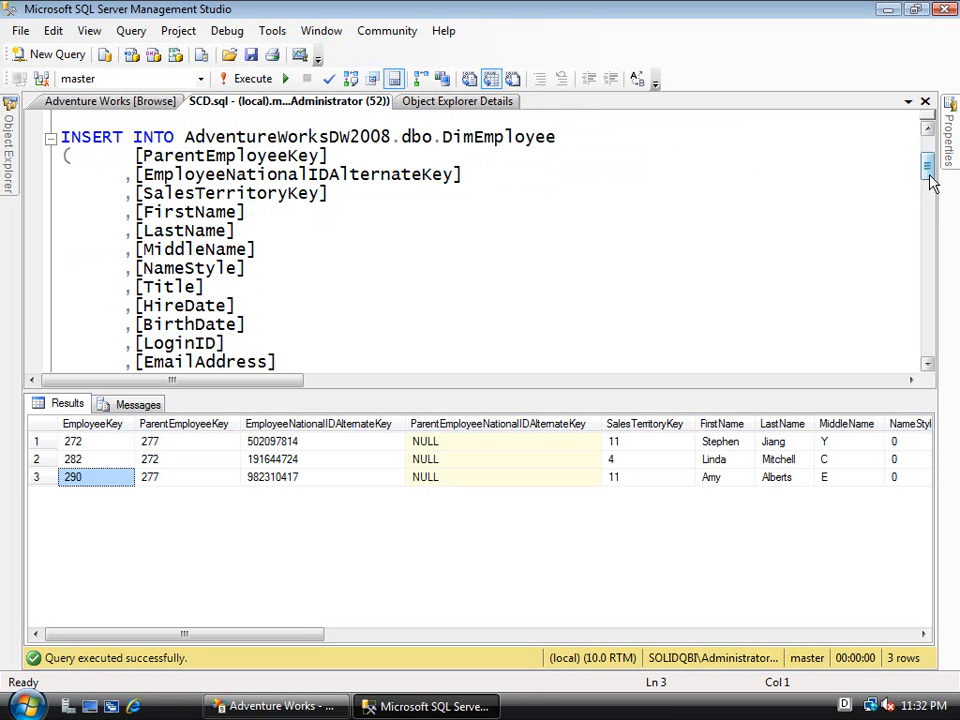
pyautogui.click(92, 442)
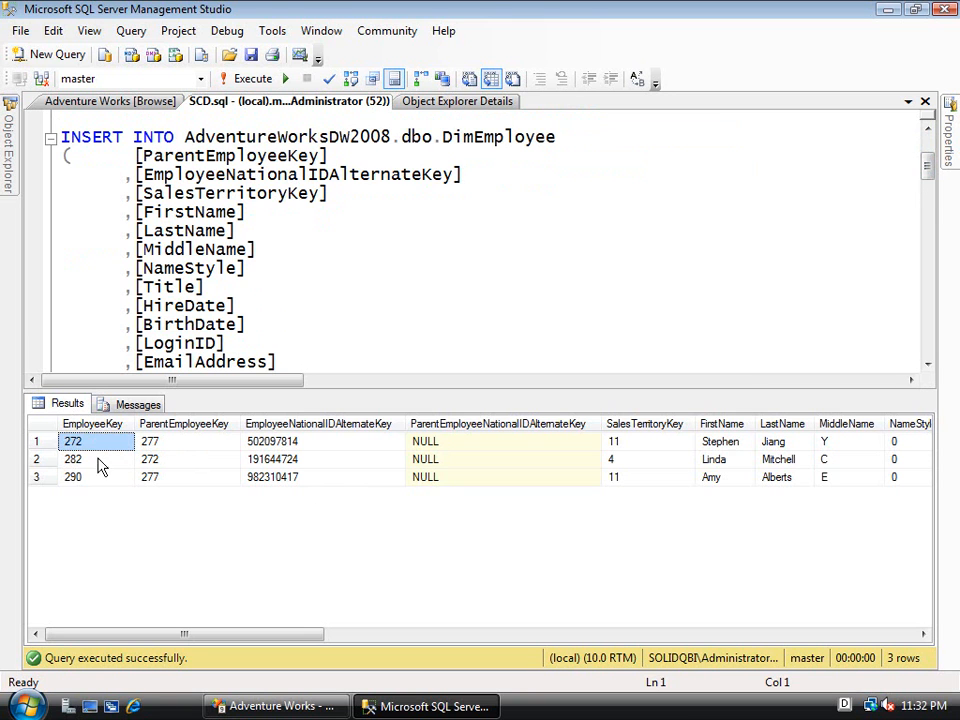
pyautogui.click(94, 477)
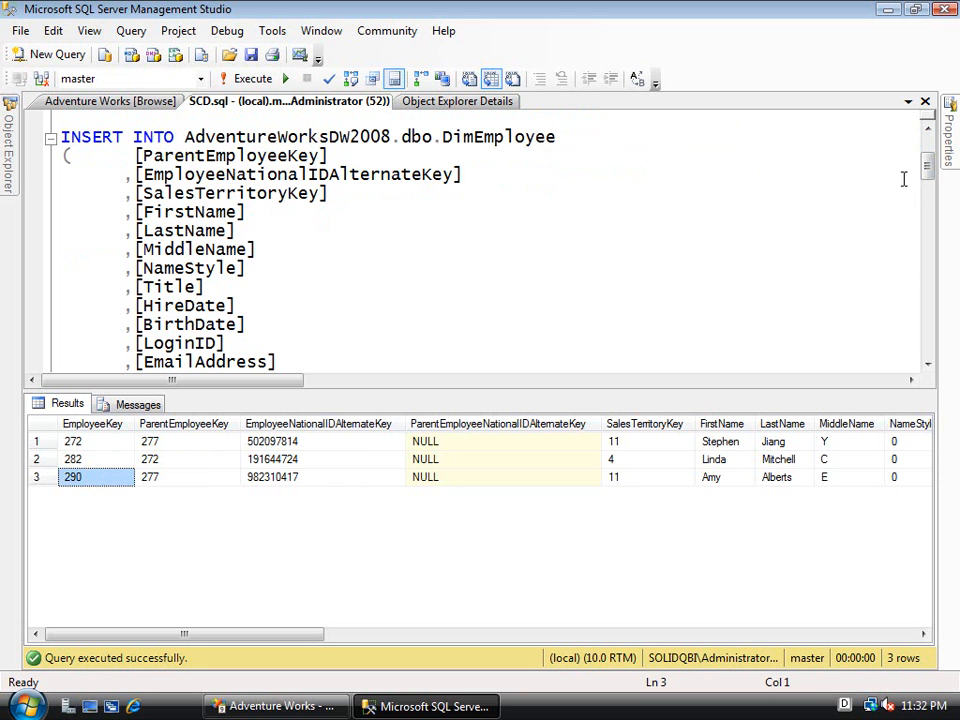
# Examine the ParentEmployeeKey and national ID values in the VALUES line of the DimEmployee INSERT statement.
pyautogui.moveTo(928, 167); pyautogui.dragTo(917, 214)
pyautogui.moveTo(141, 270); pyautogui.dragTo(170, 274)
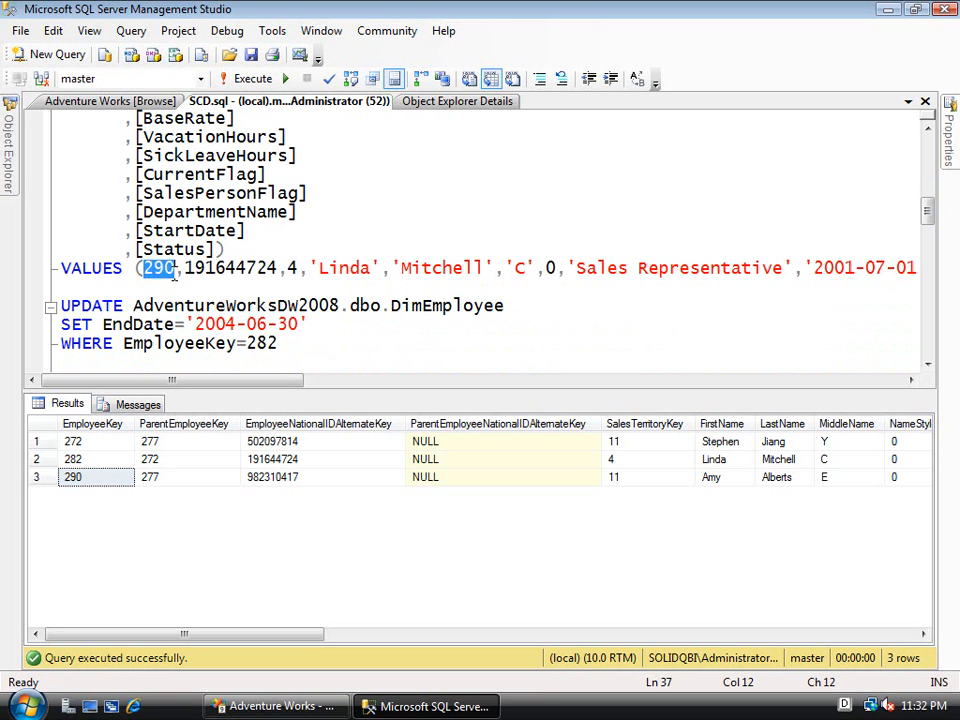
pyautogui.click(174, 271)
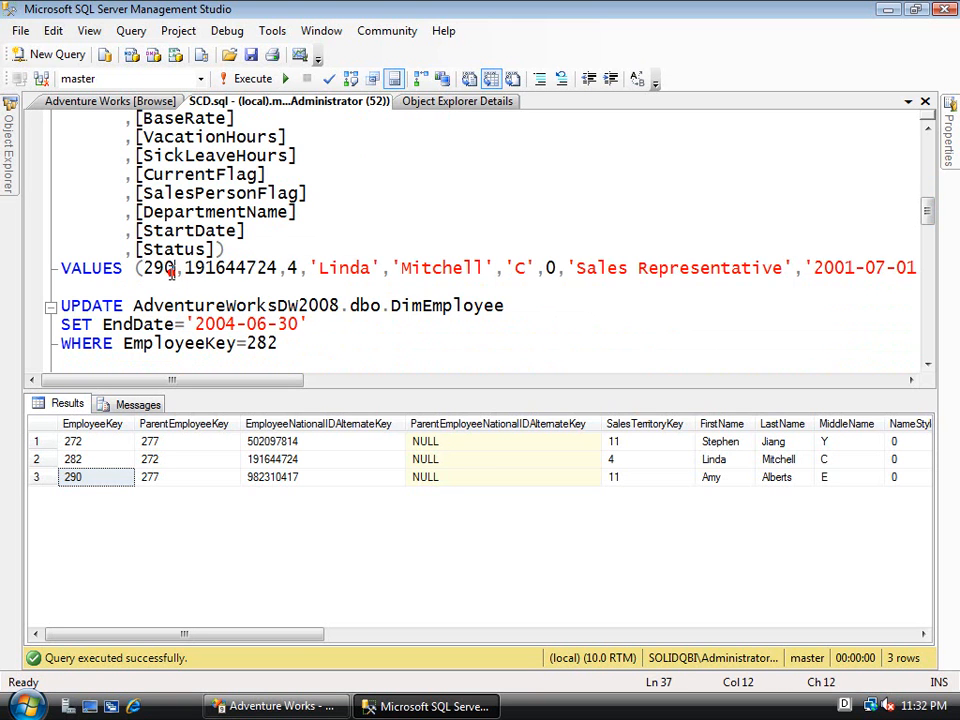
pyautogui.moveTo(185, 268); pyautogui.dragTo(277, 271)
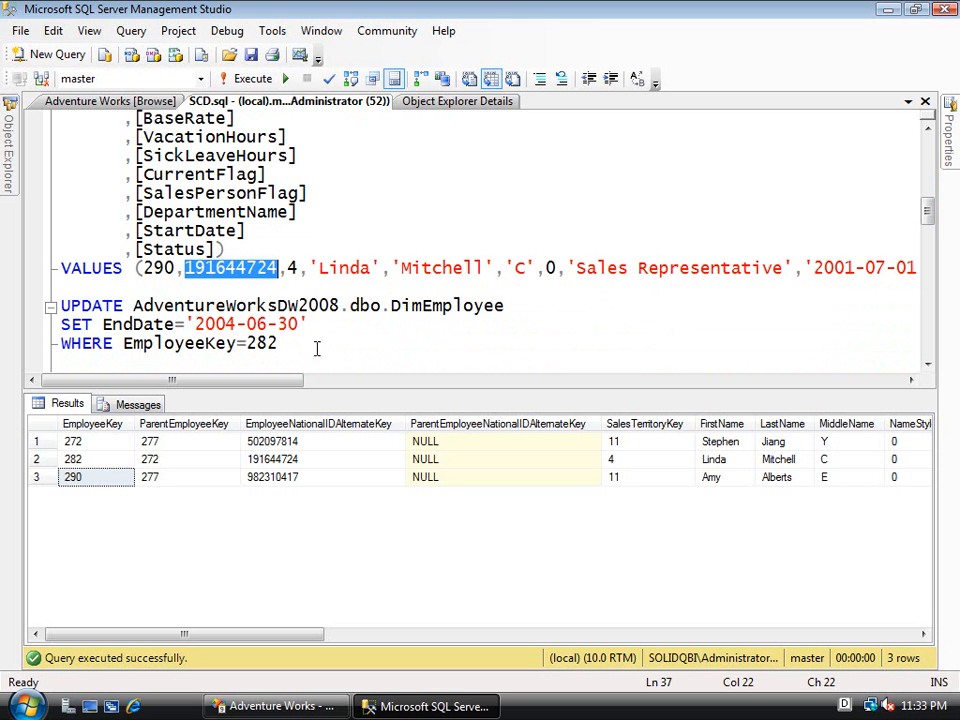
# Check the StartDate and Status values at the end of the INSERT's VALUES line against the same columns in the results.
pyautogui.moveTo(242, 382); pyautogui.dragTo(832, 380)
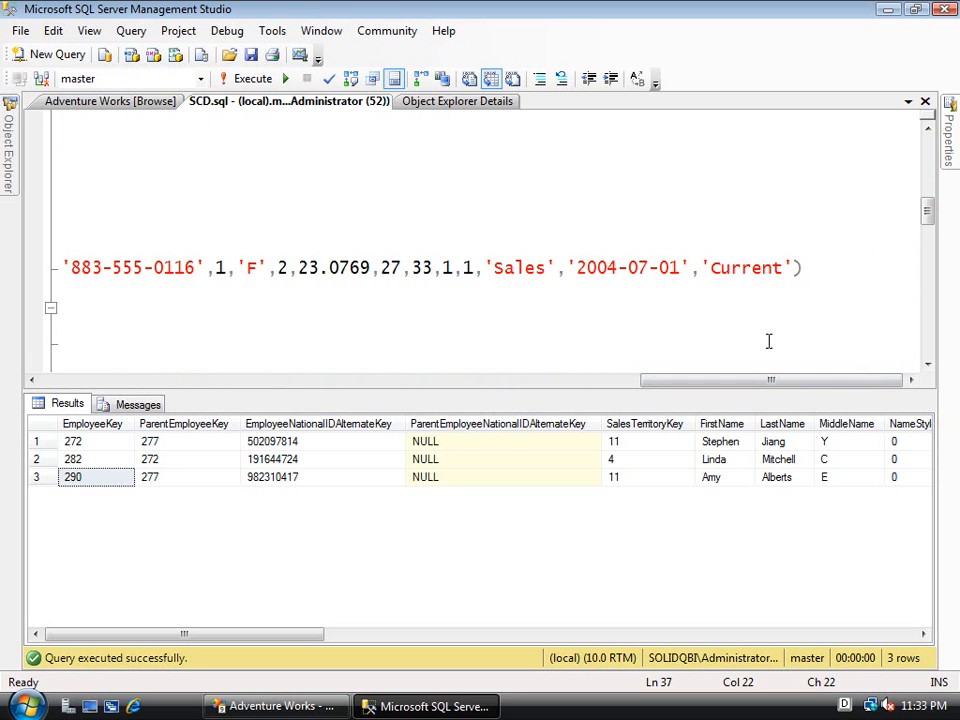
pyautogui.moveTo(576, 268); pyautogui.dragTo(680, 268)
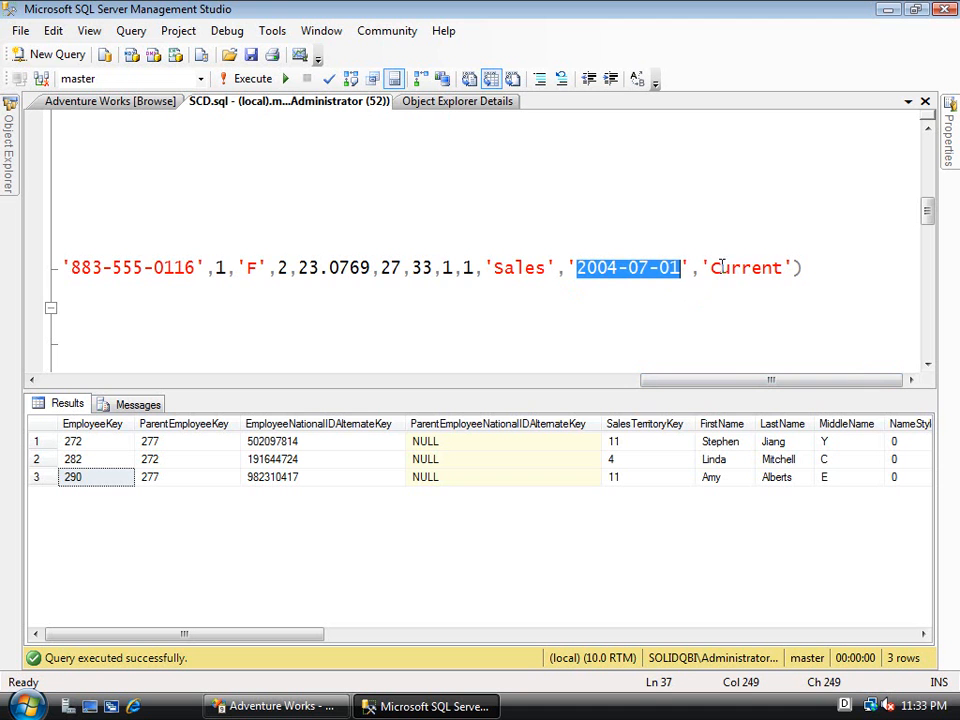
pyautogui.moveTo(711, 268); pyautogui.dragTo(793, 268)
pyautogui.moveTo(242, 634); pyautogui.dragTo(848, 665)
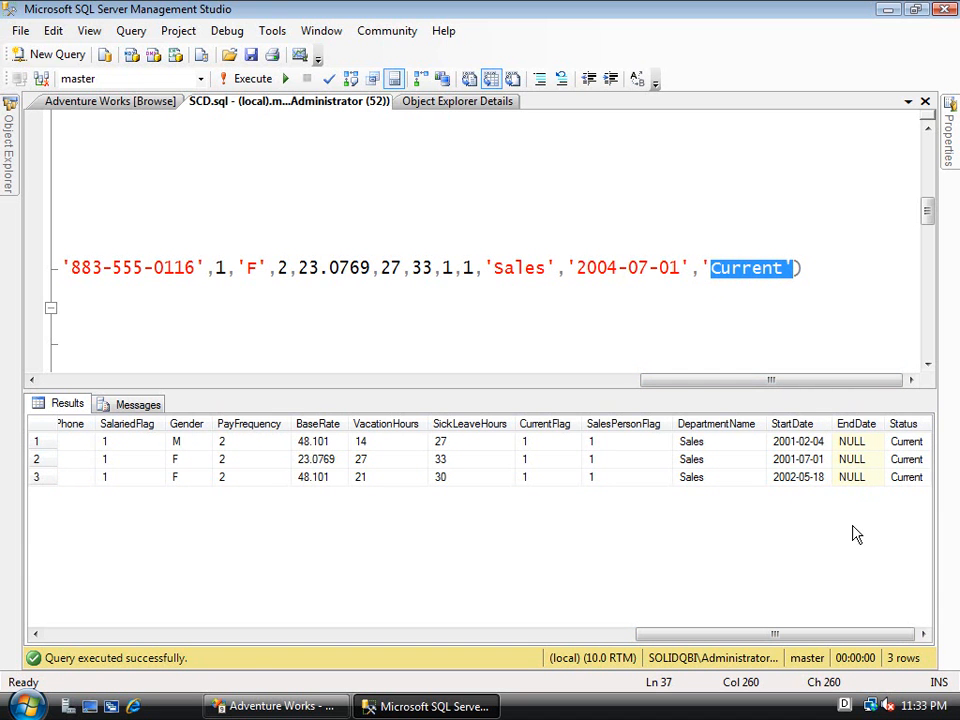
# Review the three DimEmployee UPDATE statements that set the EndDate, the NULL Status and the Customer Service Manager title.
pyautogui.moveTo(702, 381); pyautogui.dragTo(92, 384)
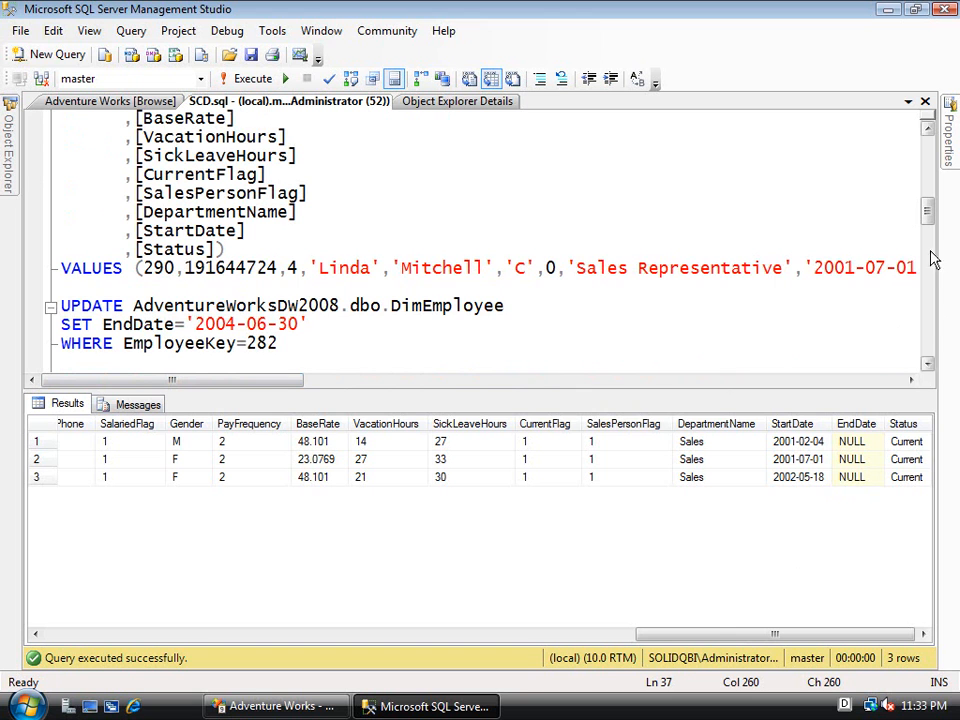
pyautogui.moveTo(930, 208); pyautogui.dragTo(930, 216)
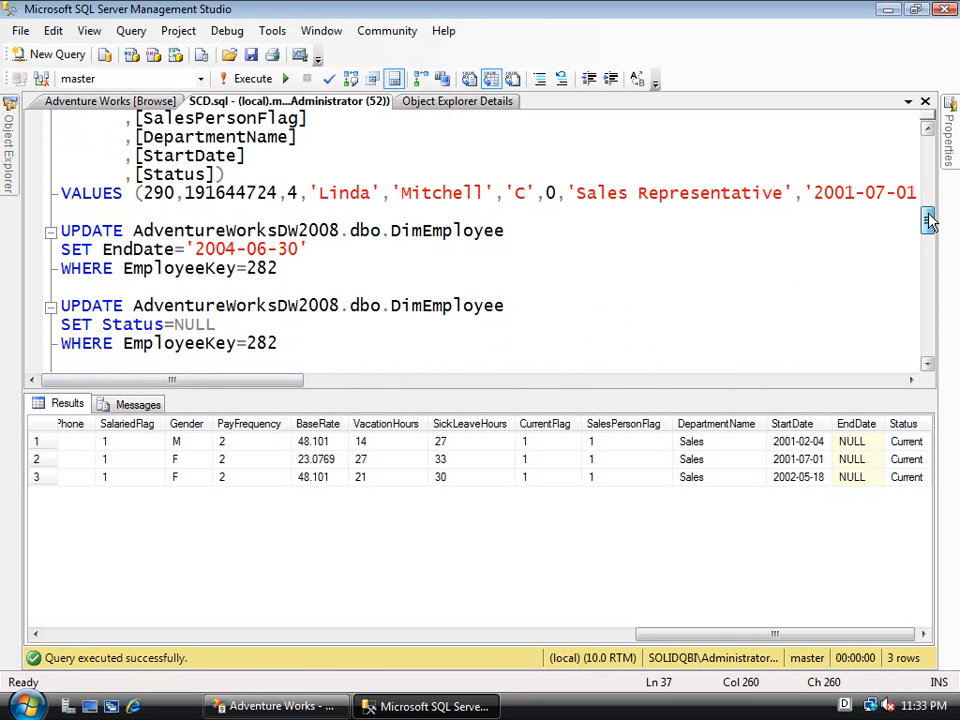
pyautogui.moveTo(110, 249); pyautogui.dragTo(176, 249)
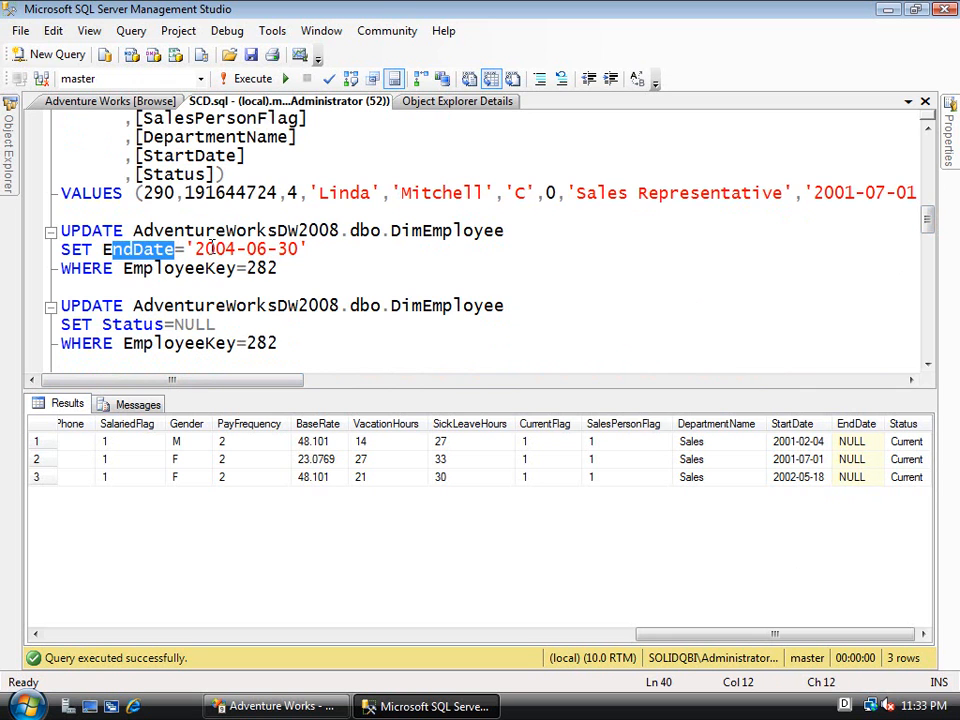
pyautogui.moveTo(205, 249); pyautogui.dragTo(298, 263)
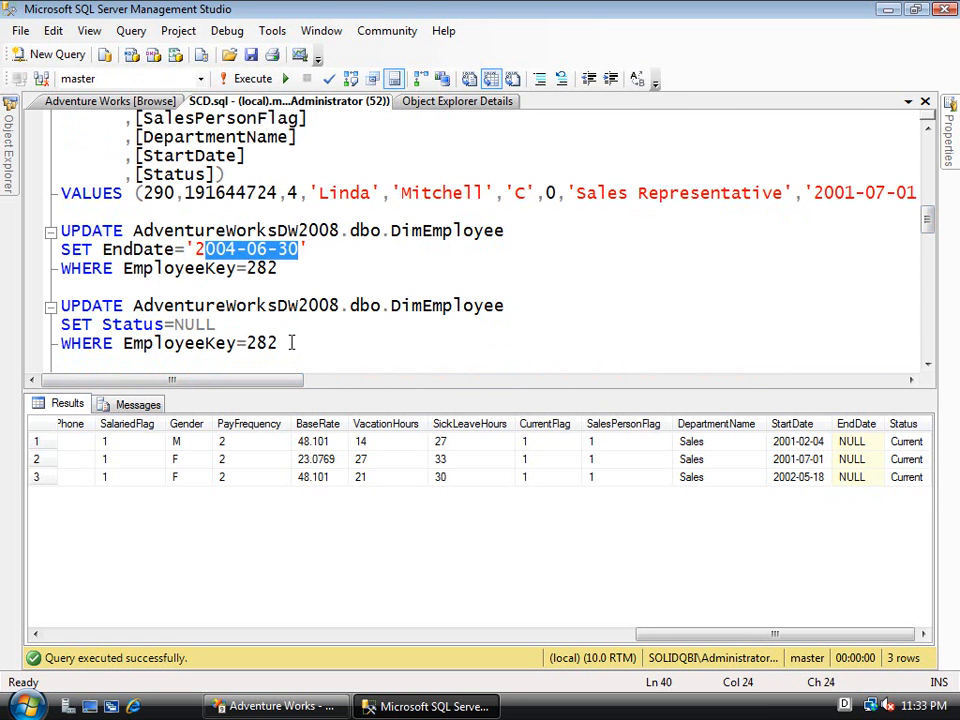
pyautogui.moveTo(293, 342); pyautogui.dragTo(62, 306)
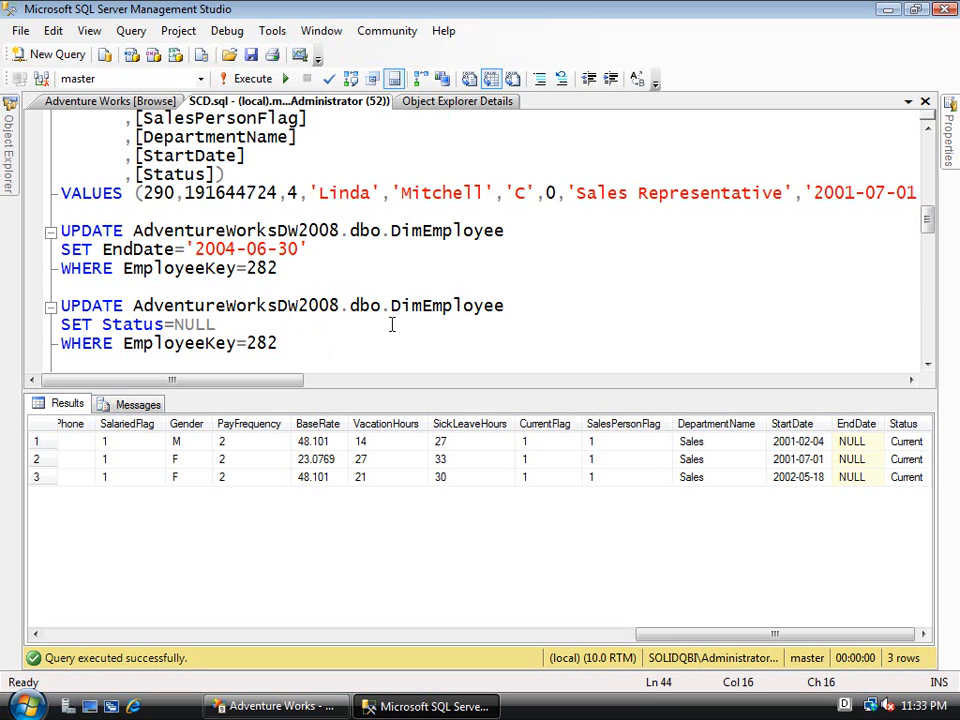
pyautogui.scroll(-1, 397, 323)
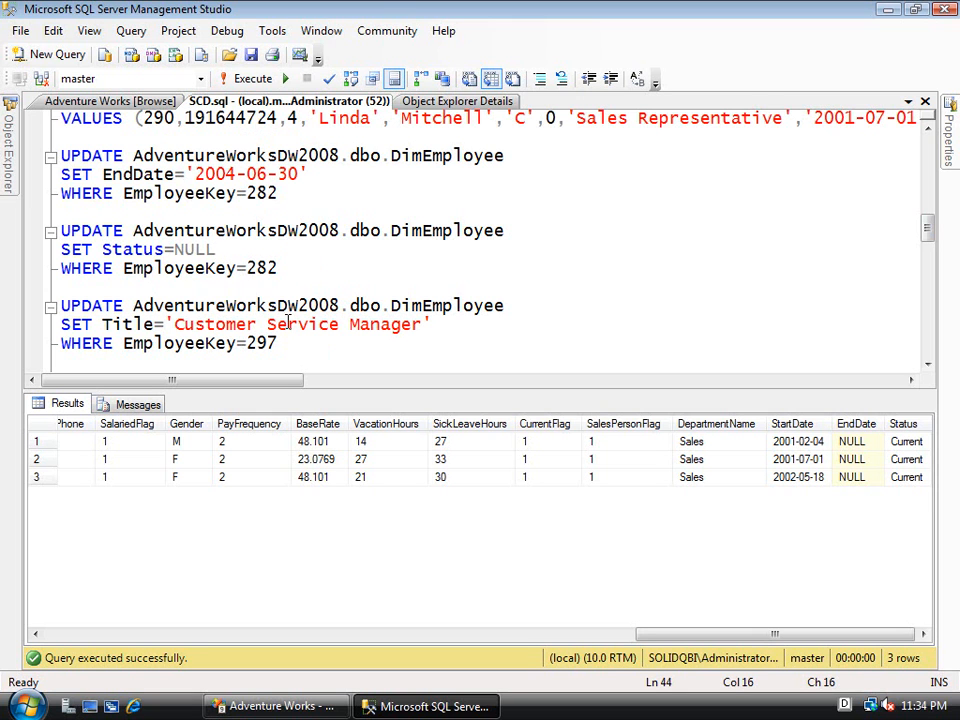
pyautogui.moveTo(174, 324); pyautogui.dragTo(426, 324)
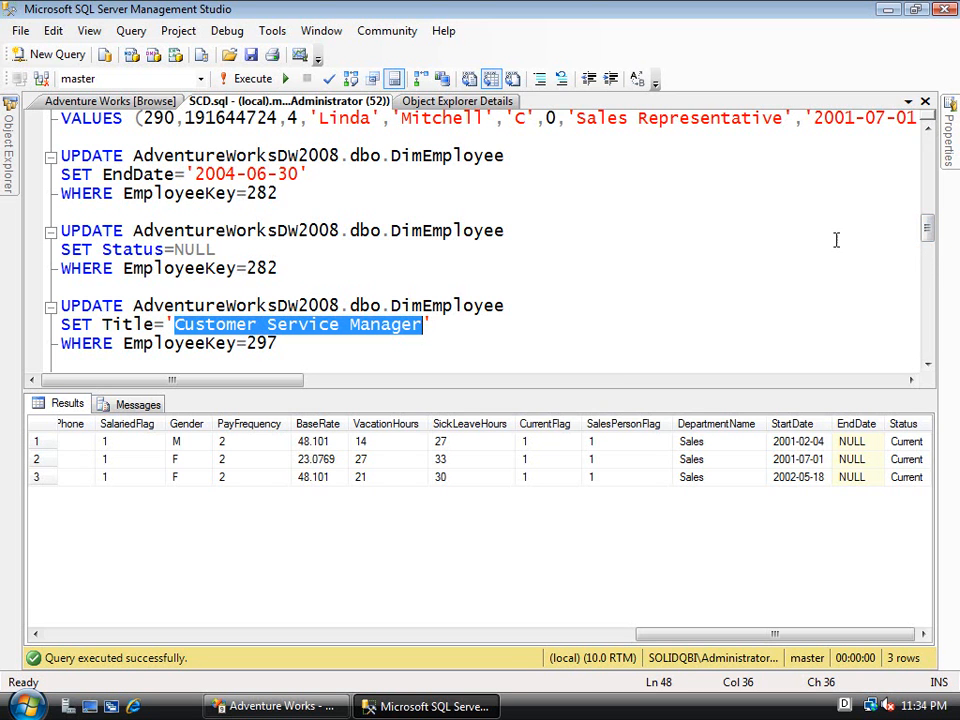
# Execute the block from the DimEmployee INSERT through the three UPDATE statements, ending with the Title update.
pyautogui.scroll(7, 405, 216)
pyautogui.scroll(5, 252, 174)
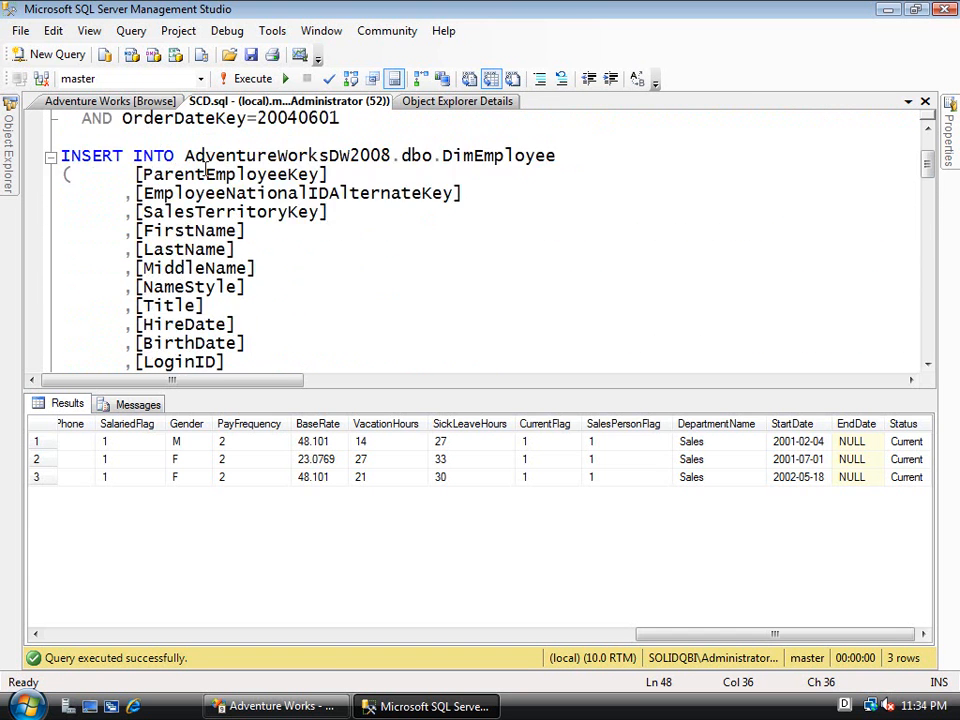
pyautogui.click(63, 268)
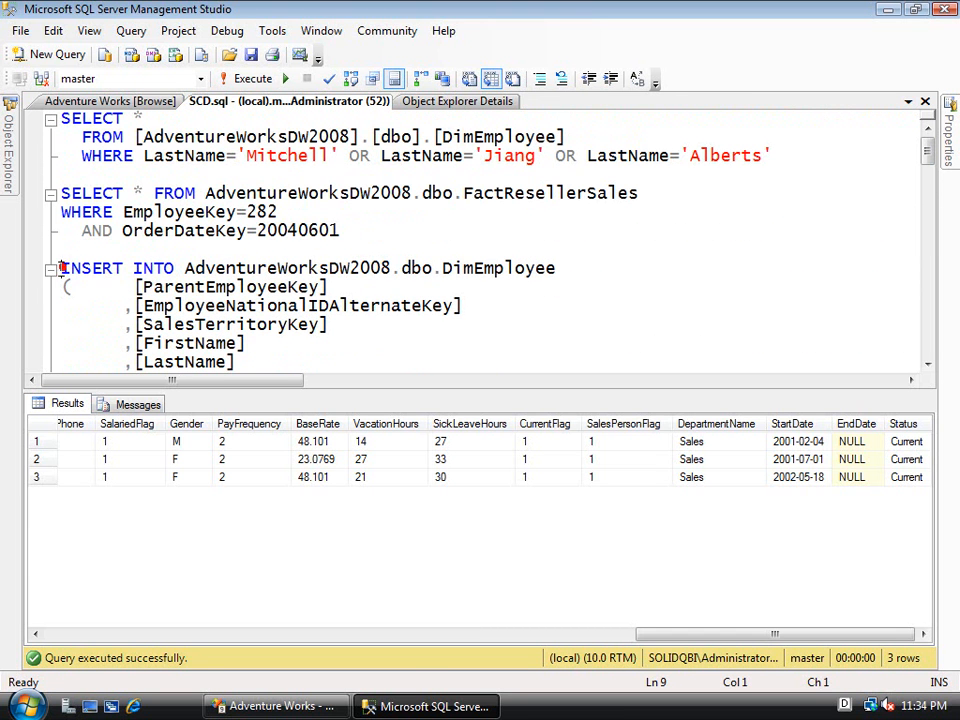
pyautogui.hotkey('shift', 'Down')
pyautogui.hotkey('shift', 'Down')
pyautogui.hotkey('shift', 'Down')
pyautogui.hotkey('shift', 'Down')
pyautogui.hotkey('shift', 'Down')
pyautogui.hotkey('shift', 'Down')
pyautogui.hotkey('shift', 'Down')
pyautogui.hotkey('shift', 'Down')
pyautogui.hotkey('shift', 'Down')
pyautogui.hotkey('shift', 'Down')
pyautogui.hotkey('shift', 'Down')
pyautogui.hotkey('shift', 'Down')
pyautogui.hotkey('shift', 'Down')
pyautogui.hotkey('shift', 'Down')
pyautogui.hotkey('shift', 'Down')
pyautogui.hotkey('shift', 'Down')
pyautogui.hotkey('shift', 'Down')
pyautogui.hotkey('shift', 'Down')
pyautogui.hotkey('shift', 'Down')
pyautogui.hotkey('shift', 'Down')
pyautogui.hotkey('shift', 'Down')
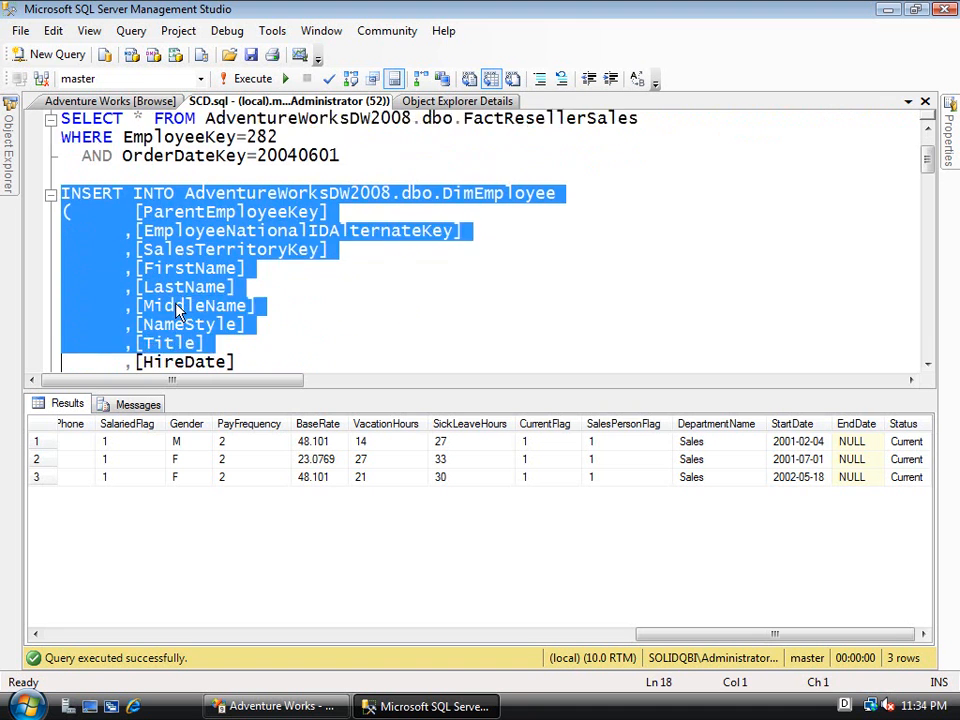
pyautogui.hotkey('shift', 'Down')
pyautogui.hotkey('shift', 'Down')
pyautogui.hotkey('shift', 'Down')
pyautogui.hotkey('shift', 'Down')
pyautogui.hotkey('shift', 'Down')
pyautogui.hotkey('shift', 'Down')
pyautogui.hotkey('shift', 'Down')
pyautogui.hotkey('shift', 'Down')
pyautogui.hotkey('shift', 'Down')
pyautogui.hotkey('shift', 'Down')
pyautogui.hotkey('shift', 'Down')
pyautogui.hotkey('shift', 'Down')
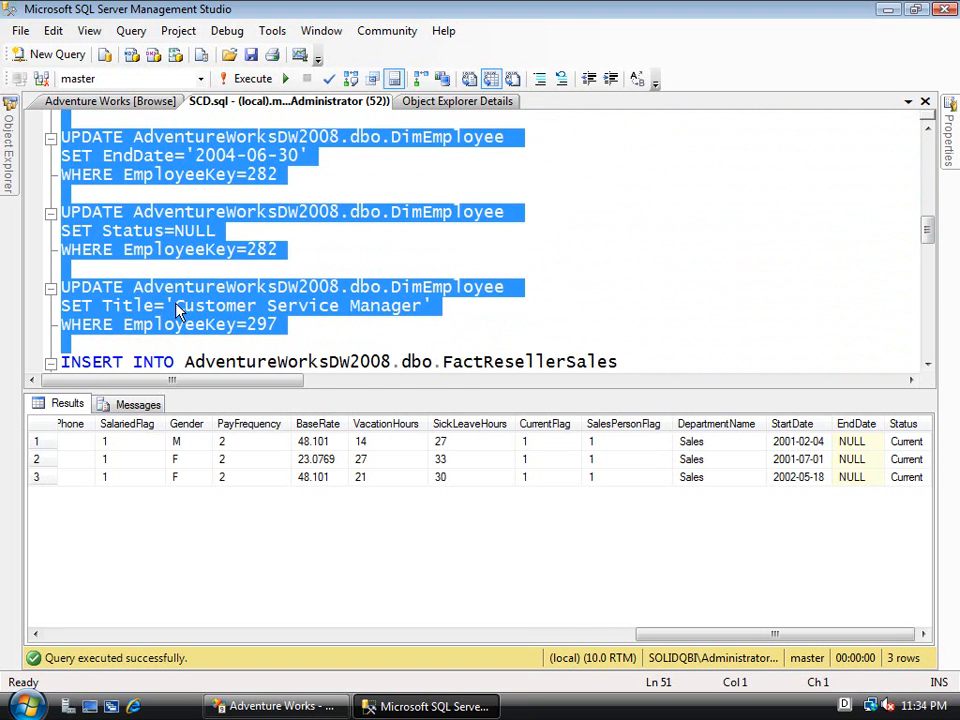
pyautogui.hotkey('shift', 'Up')
pyautogui.press('F5')
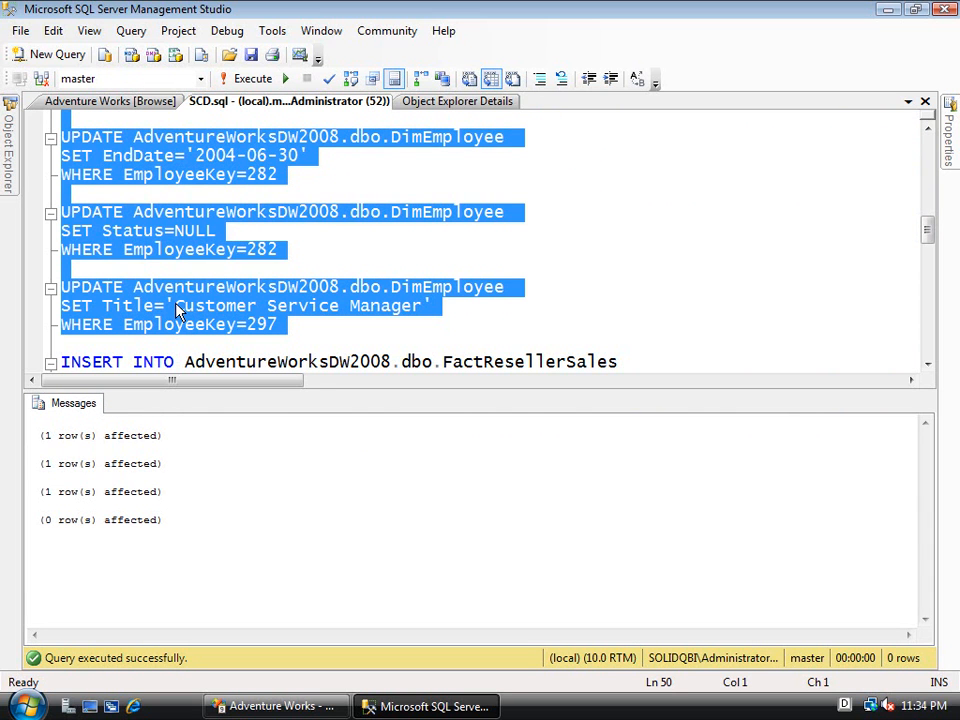
# Change the EmployeeKey in the Title update to 298 and execute only that UPDATE statement.
pyautogui.click(301, 327)
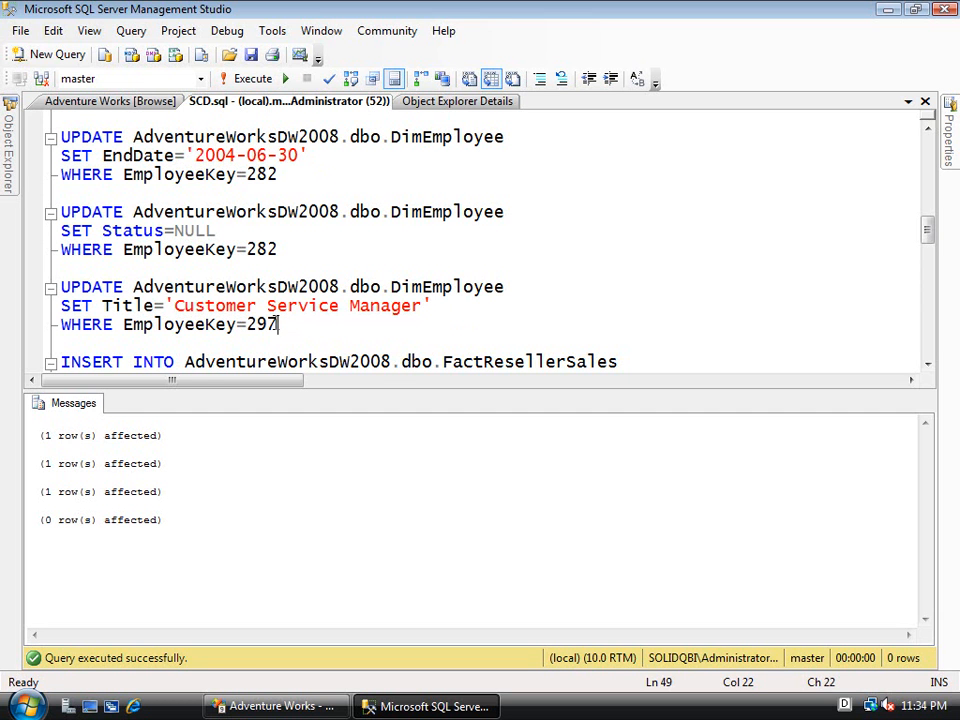
pyautogui.moveTo(276, 324); pyautogui.dragTo(267, 324)
pyautogui.write('8')
pyautogui.hotkey('shift', 'Home')
pyautogui.hotkey('shift', 'Down')
pyautogui.hotkey('shift', 'Up')
pyautogui.hotkey('shift', 'Up')
pyautogui.hotkey('shift', 'Up')
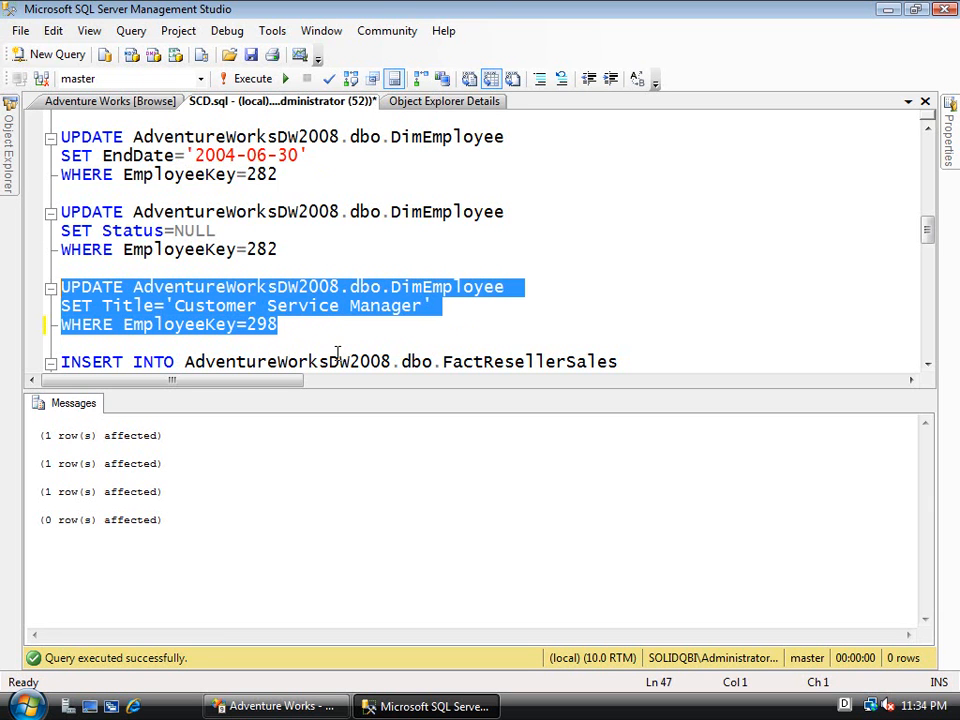
pyautogui.press('F5')
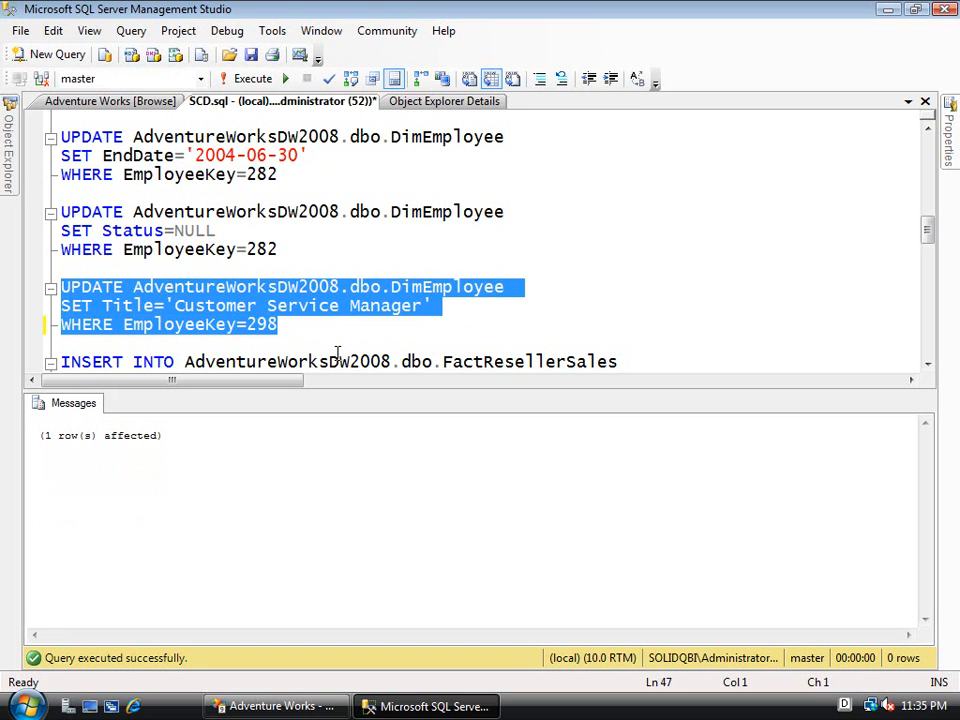
# Execute the script's first DimEmployee SELECT with only its first LastName condition selected.
pyautogui.hotkey('ctrl', 'Home')
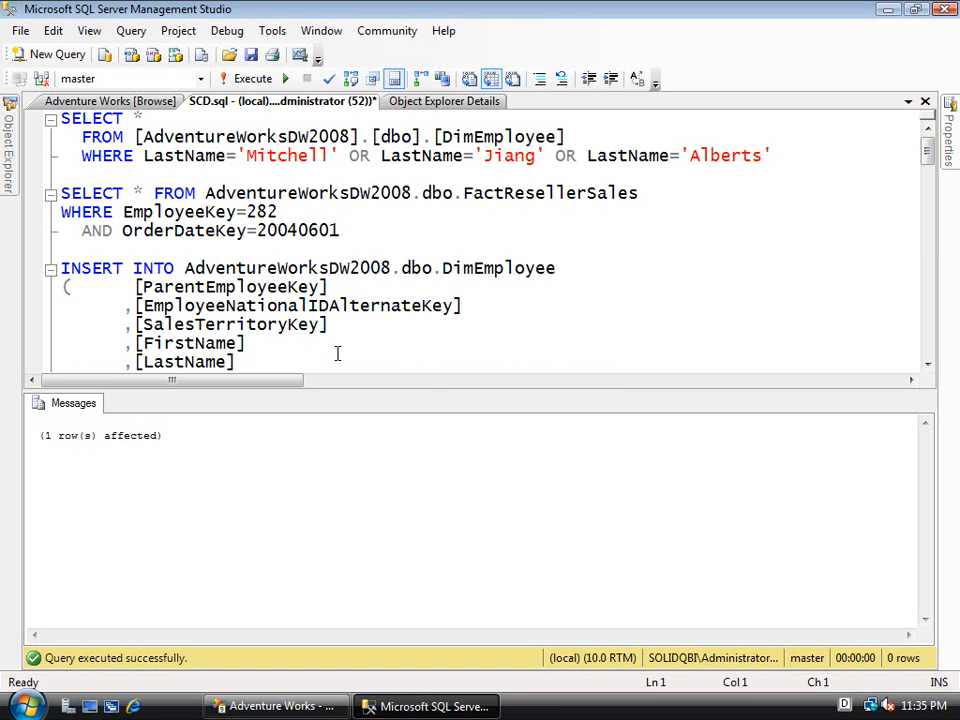
pyautogui.hotkey('shift', 'Down')
pyautogui.hotkey('shift', 'Down')
pyautogui.hotkey('shift', 'Right')
pyautogui.hotkey('shift', 'Right')
pyautogui.hotkey('shift', 'Right')
pyautogui.hotkey('shift', 'Right')
pyautogui.hotkey('shift', 'Right')
pyautogui.hotkey('shift', 'Right')
pyautogui.hotkey('shift', 'Right')
pyautogui.hotkey('shift', 'Right')
pyautogui.hotkey('shift', 'Right')
pyautogui.hotkey('shift', 'Right')
pyautogui.hotkey('shift', 'Right')
pyautogui.hotkey('shift', 'Right')
pyautogui.hotkey('shift', 'Right')
pyautogui.hotkey('shift', 'Right')
pyautogui.hotkey('shift', 'Right')
pyautogui.hotkey('shift', 'Right')
pyautogui.hotkey('shift', 'Right')
pyautogui.hotkey('shift', 'Right')
pyautogui.hotkey('shift', 'Right')
pyautogui.hotkey('shift', 'Right')
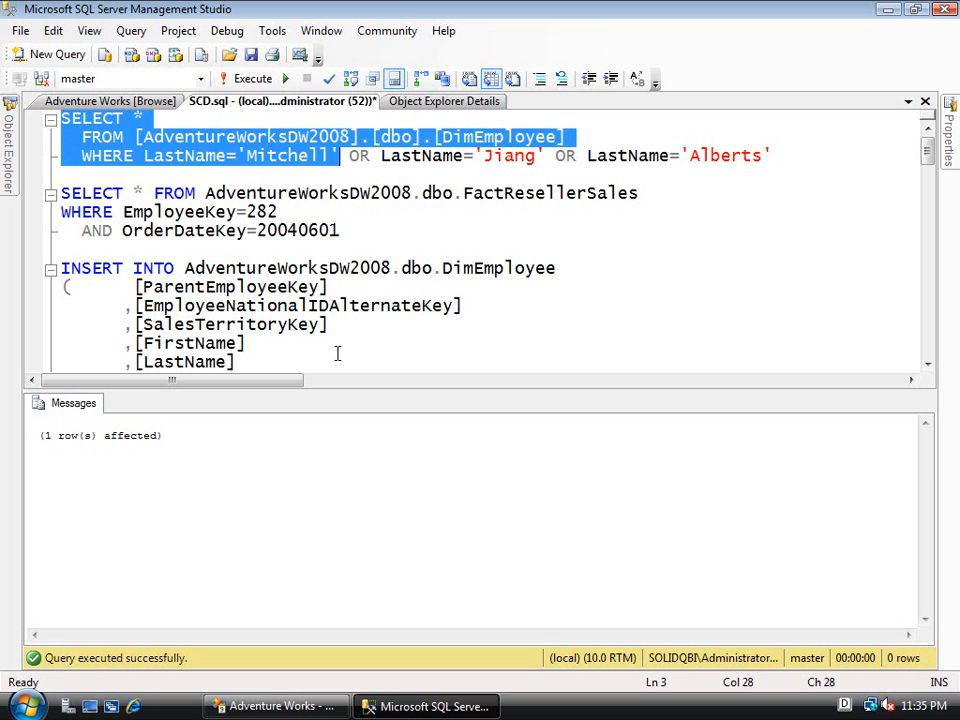
pyautogui.press('F5')
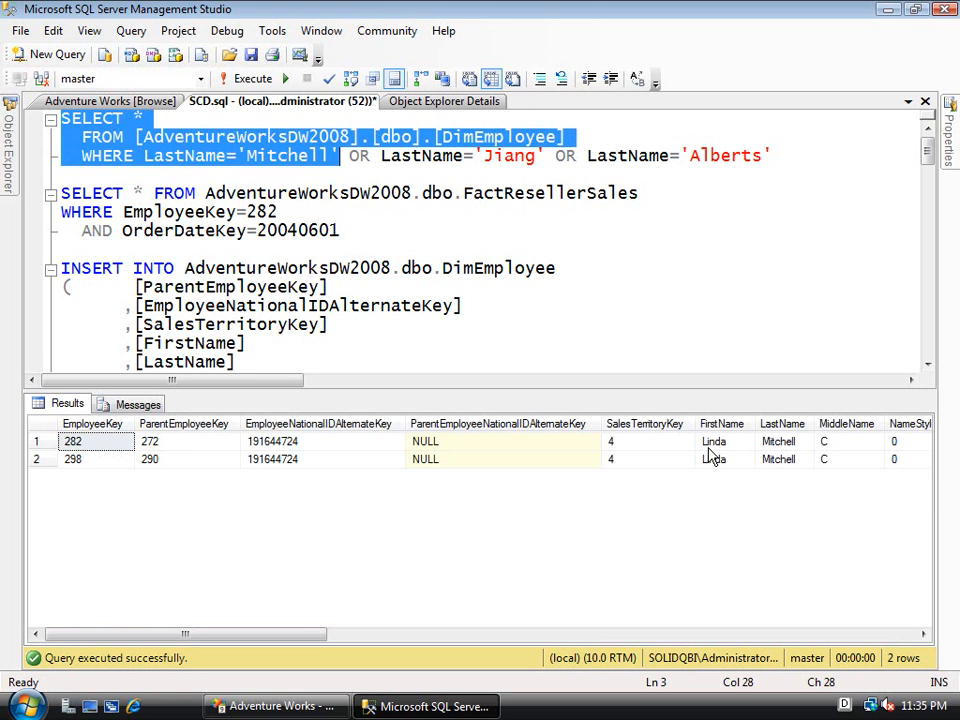
# Compare the ParentEmployeeKey and Title values of the two returned employee rows.
pyautogui.click(186, 442)
pyautogui.click(188, 459)
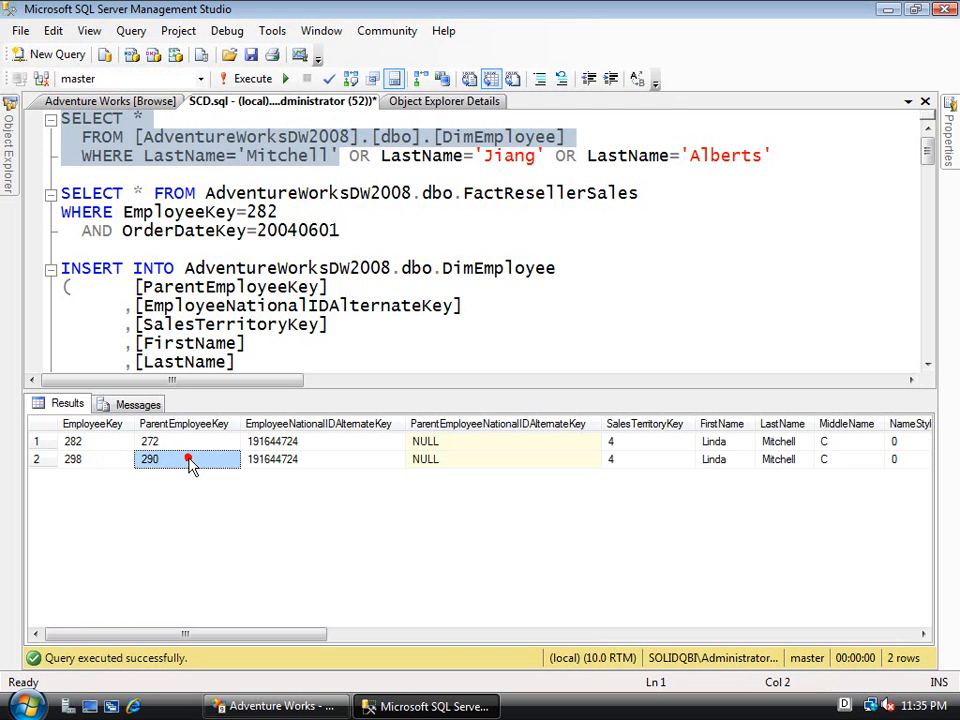
pyautogui.click(184, 441)
pyautogui.click(178, 459)
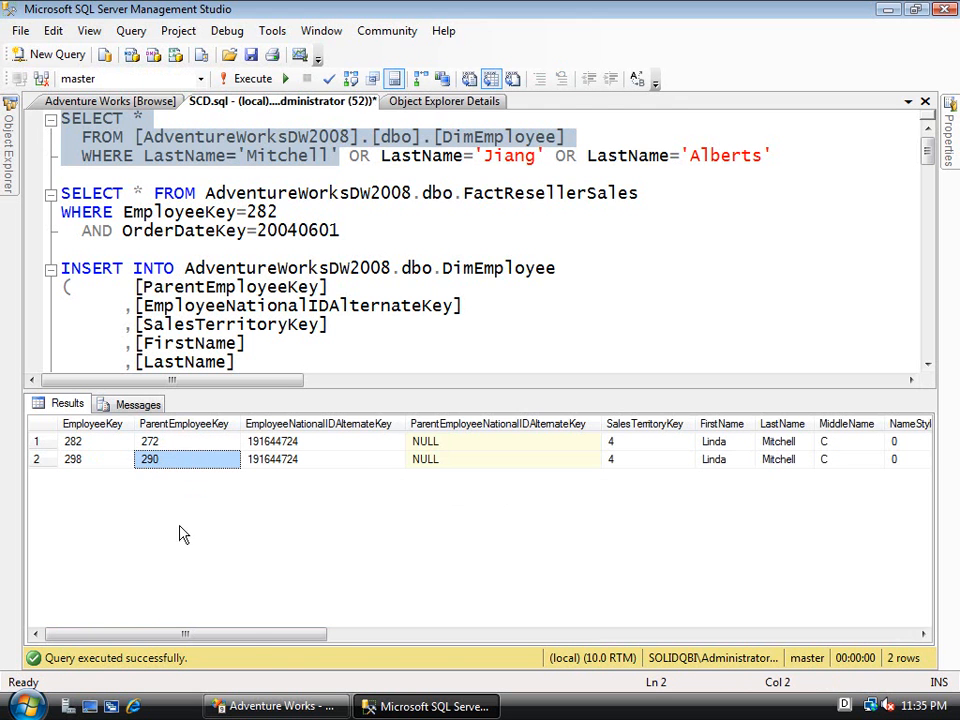
pyautogui.moveTo(272, 645); pyautogui.dragTo(446, 647)
pyautogui.click(546, 441)
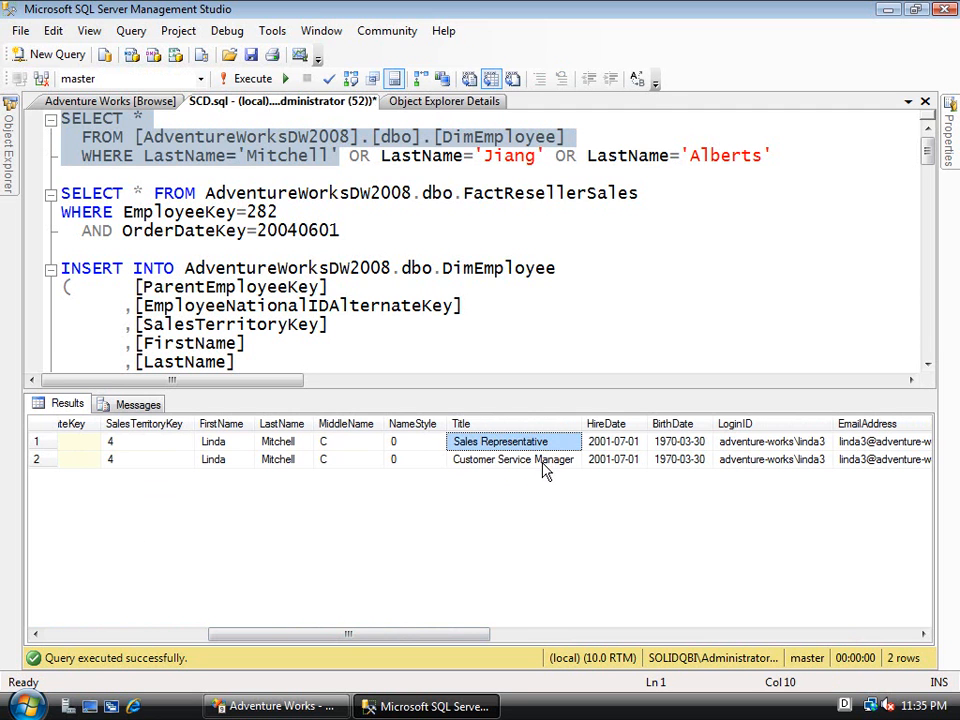
pyautogui.click(542, 461)
# Compare the StartDate, EndDate and Status values of the old and new employee rows.
pyautogui.moveTo(418, 643); pyautogui.dragTo(850, 648)
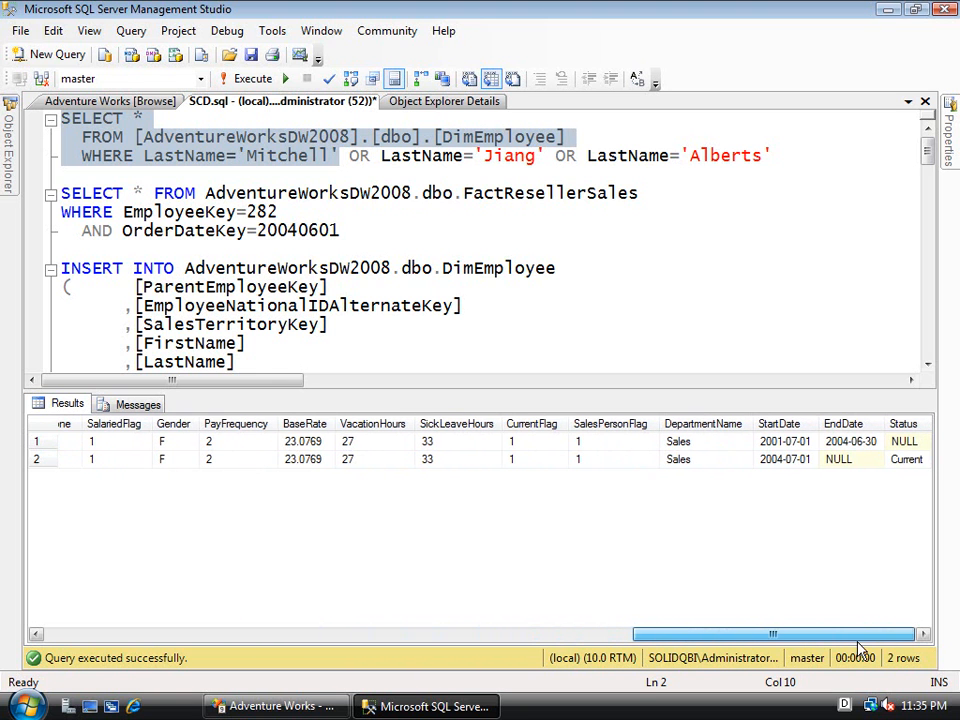
pyautogui.click(779, 442)
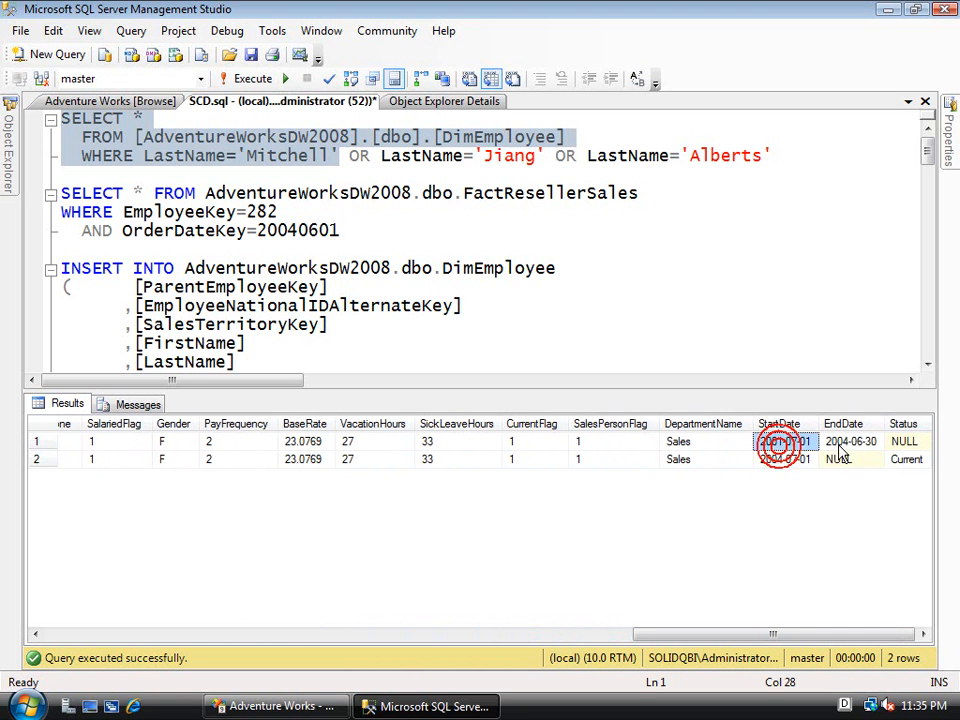
pyautogui.click(834, 444)
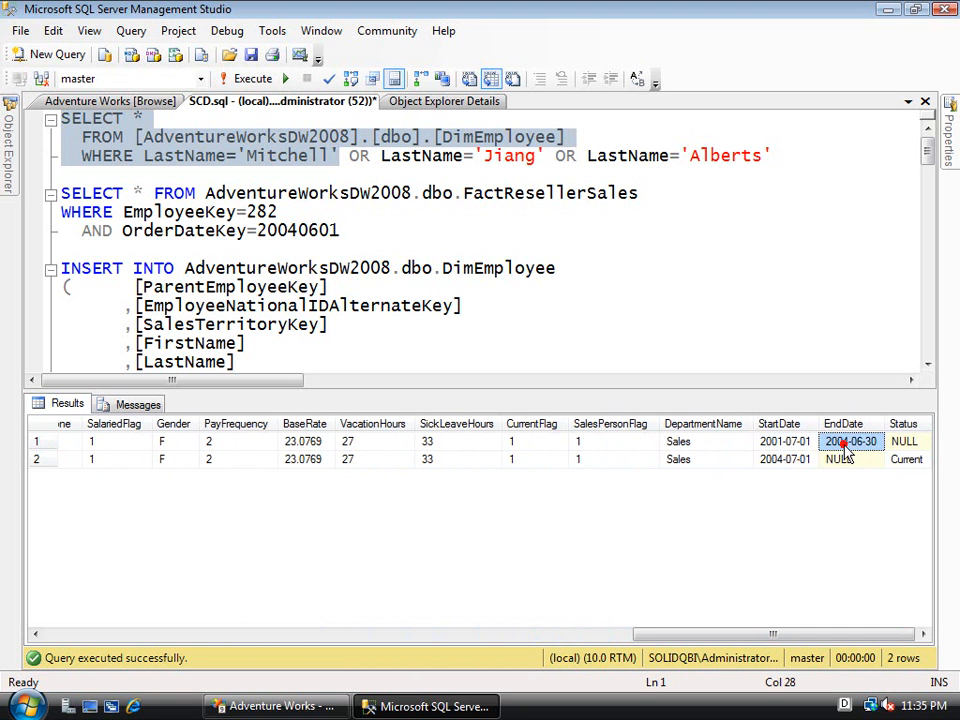
pyautogui.click(926, 444)
pyautogui.click(777, 461)
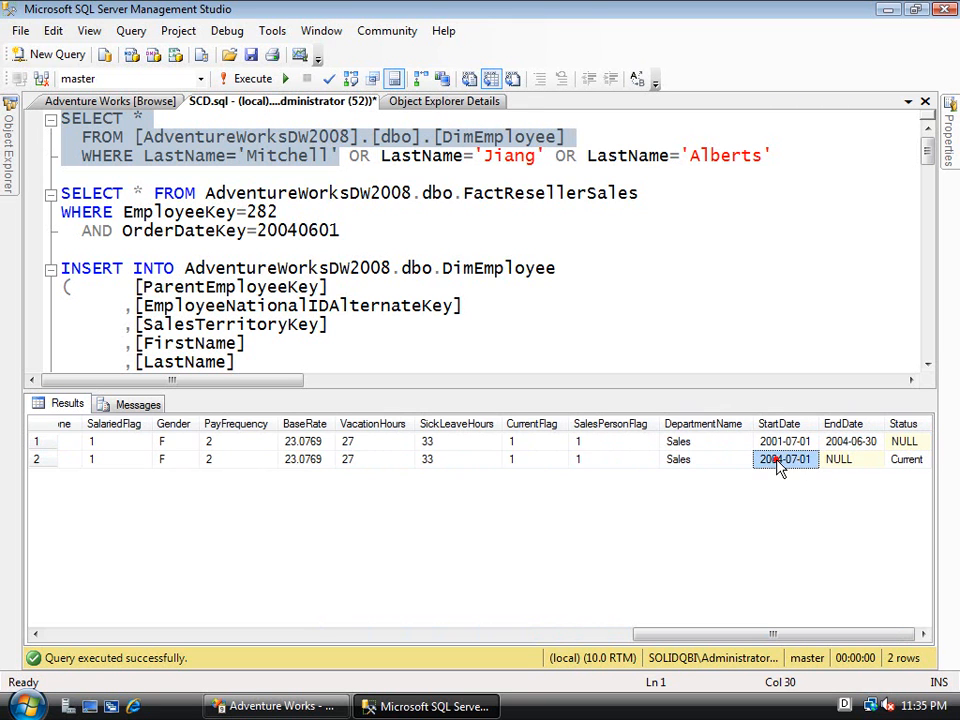
pyautogui.click(854, 460)
pyautogui.click(900, 461)
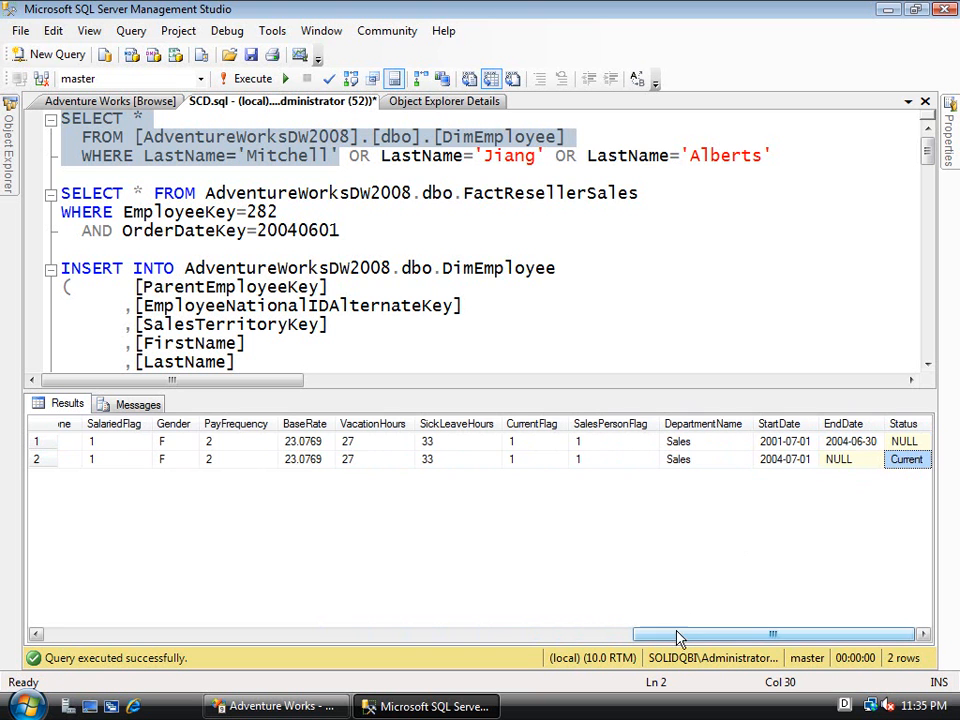
# Check the new row's EmployeeNationalIDAlternateKey and StartDate, and compare the EmployeeKey values of both rows.
pyautogui.moveTo(677, 634); pyautogui.dragTo(17, 639)
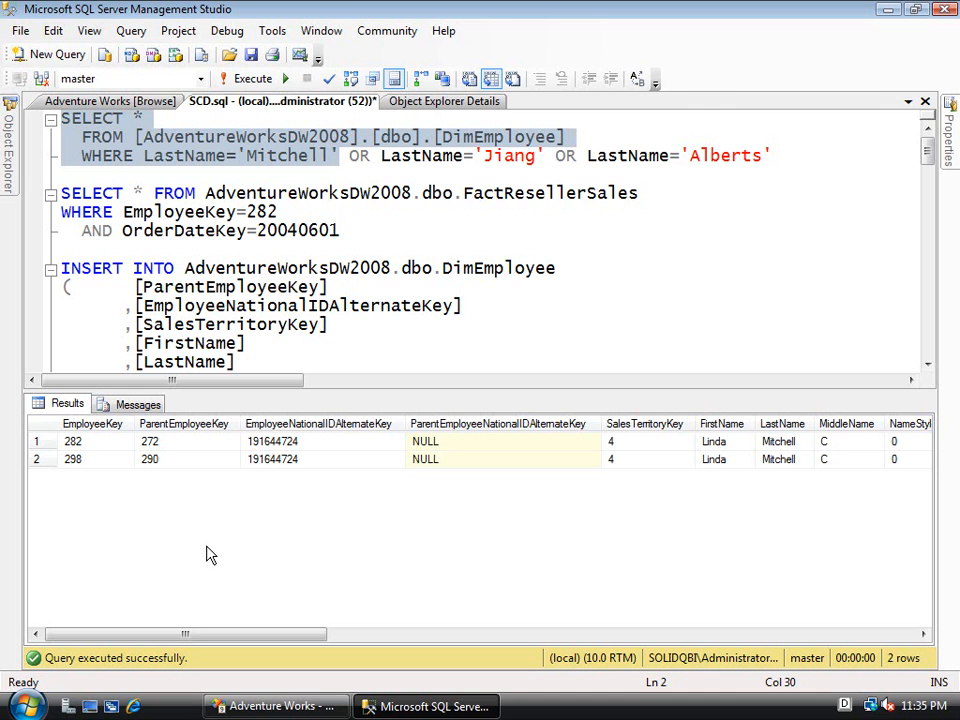
pyautogui.click(279, 458)
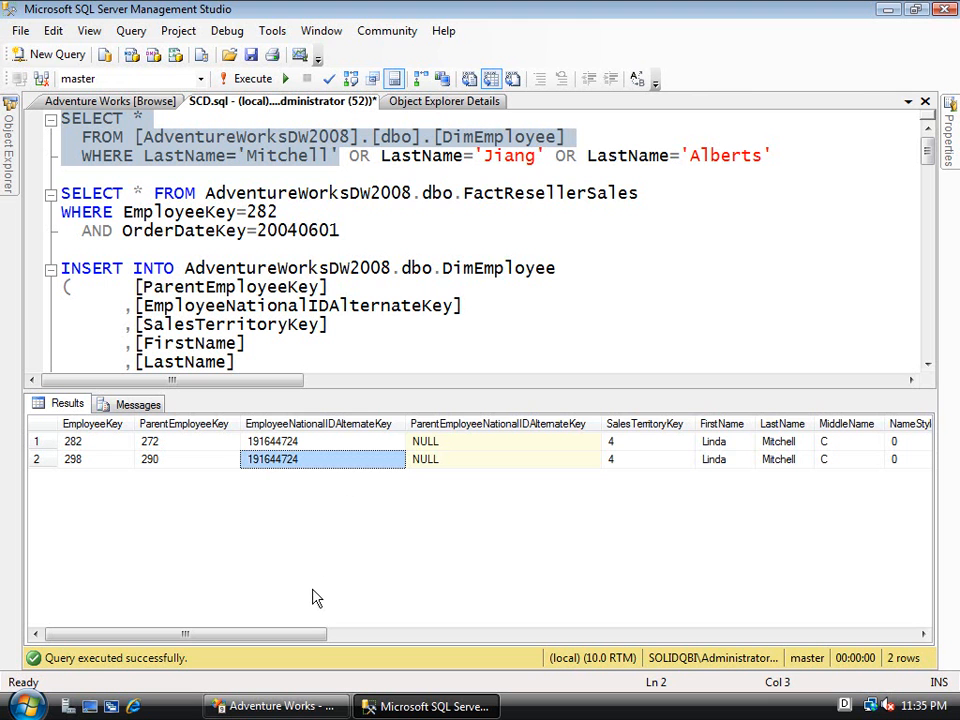
pyautogui.moveTo(306, 632); pyautogui.dragTo(911, 645)
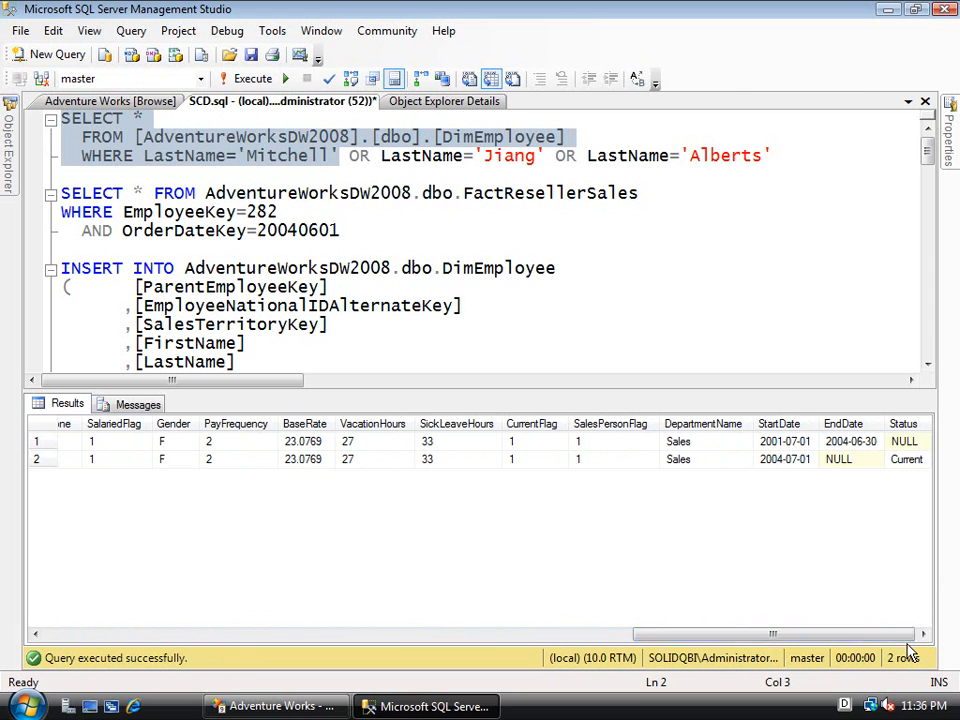
pyautogui.click(789, 462)
pyautogui.moveTo(696, 634); pyautogui.dragTo(95, 640)
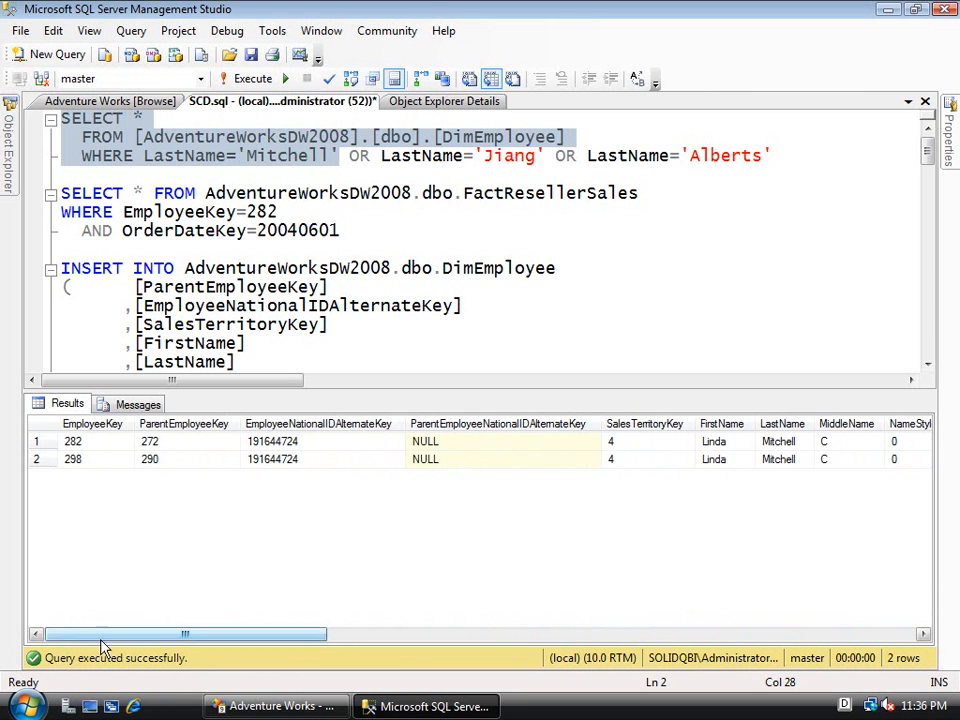
pyautogui.click(87, 462)
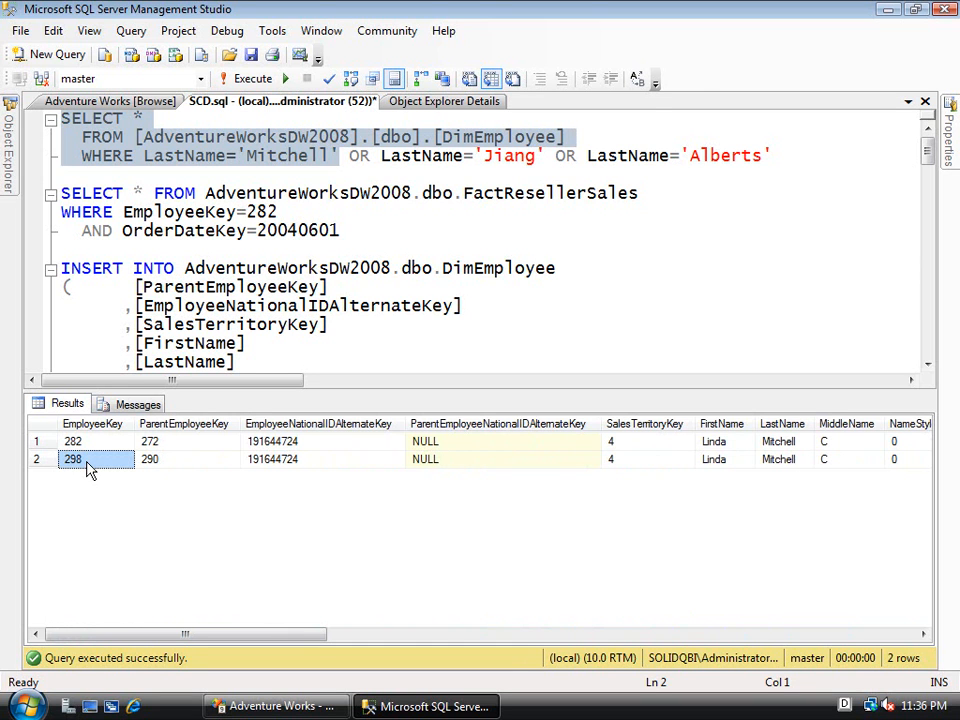
pyautogui.click(98, 444)
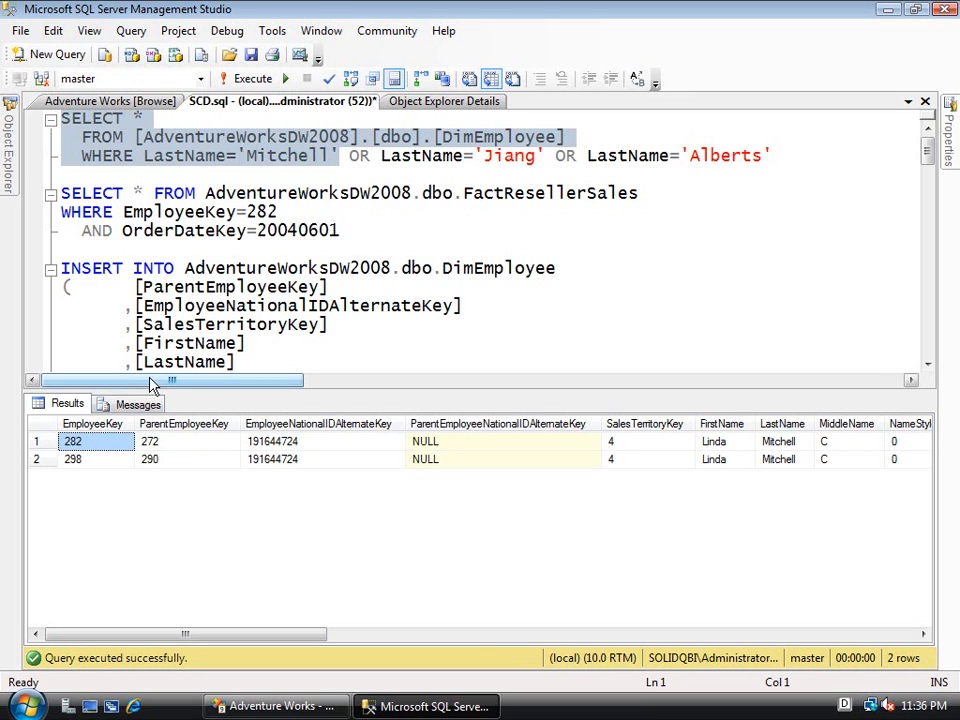
# Change the EmployeeKey in the VALUES line of the FactResellerSales INSERT to 298.
pyautogui.click(929, 154)
pyautogui.moveTo(929, 154); pyautogui.dragTo(890, 263)
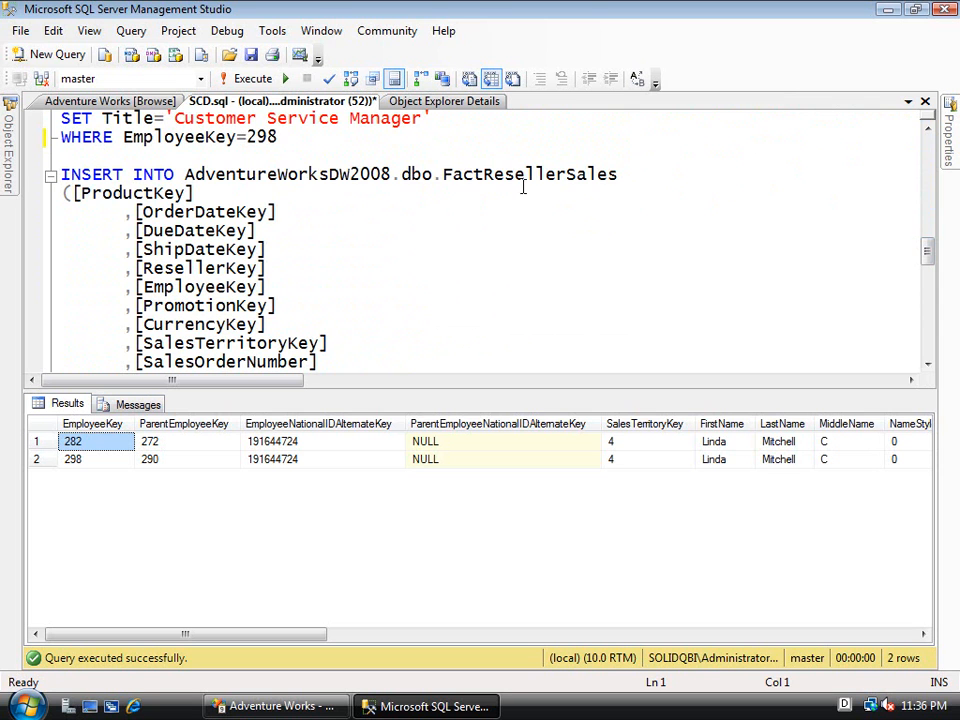
pyautogui.moveTo(617, 174); pyautogui.dragTo(447, 170)
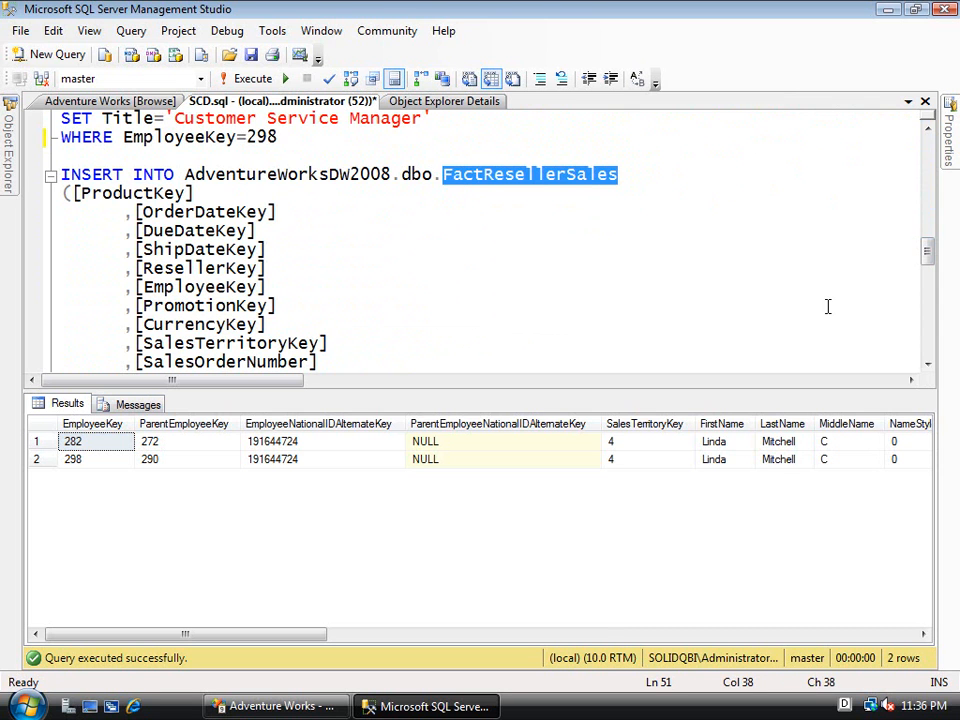
pyautogui.moveTo(927, 254); pyautogui.dragTo(928, 298)
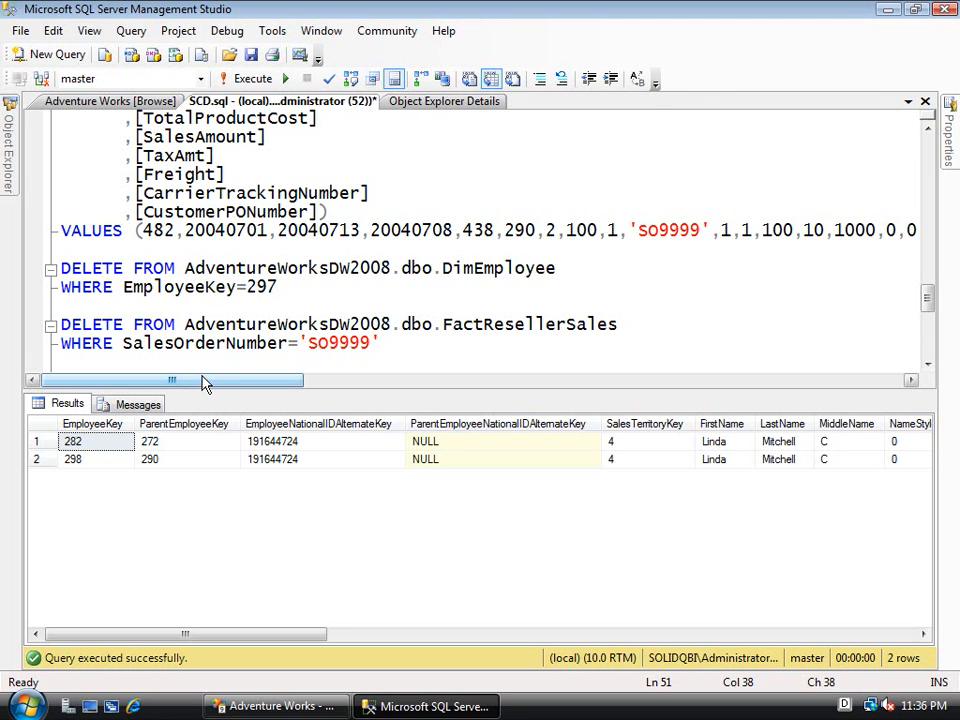
pyautogui.moveTo(209, 381); pyautogui.dragTo(268, 388)
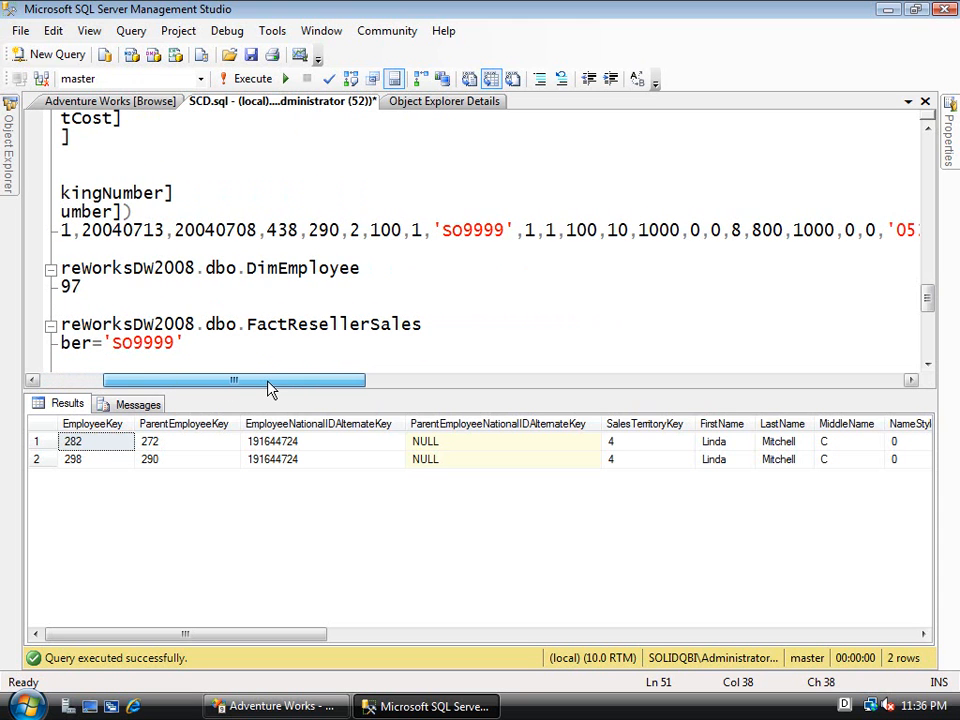
pyautogui.moveTo(340, 231); pyautogui.dragTo(334, 231)
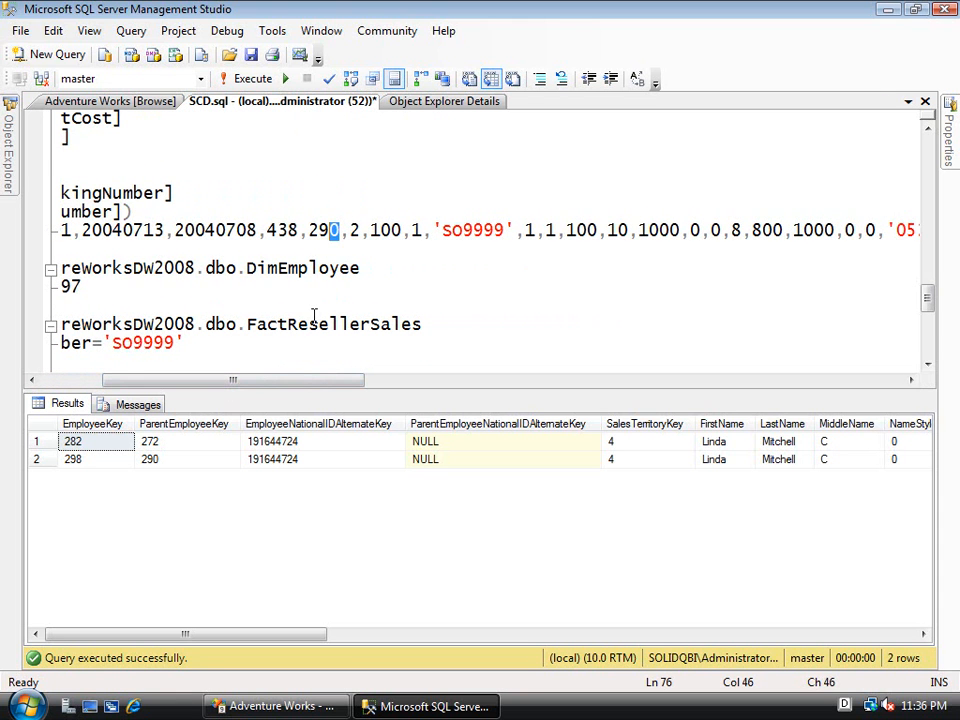
pyautogui.write('8')
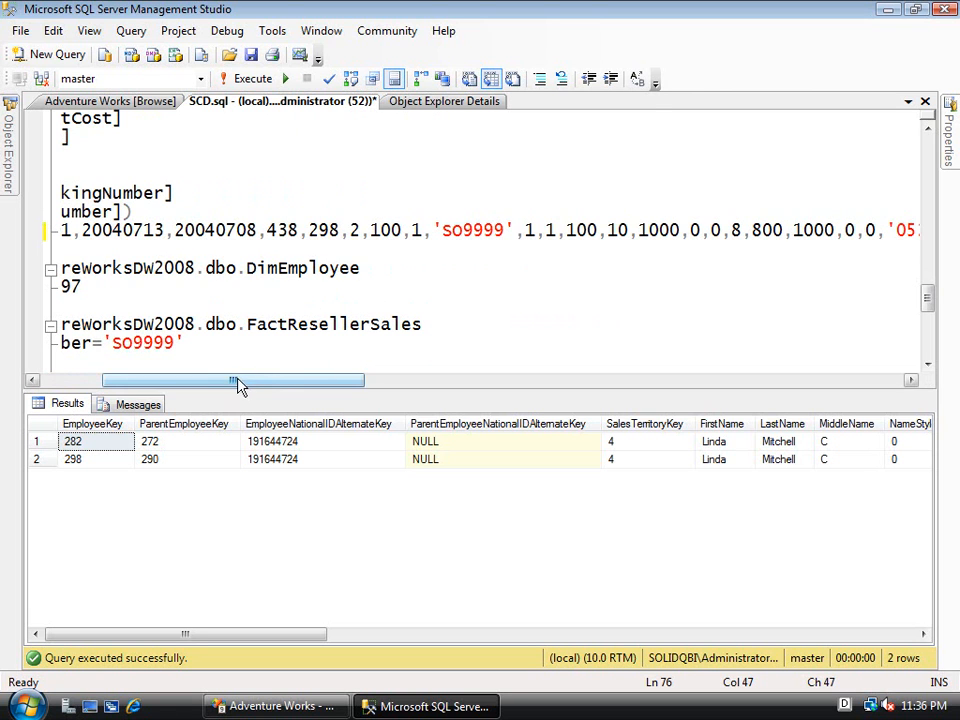
# Check the SalesOrderNumber and SalesAmount values in the VALUES line of the FactResellerSales INSERT.
pyautogui.moveTo(441, 230); pyautogui.dragTo(505, 226)
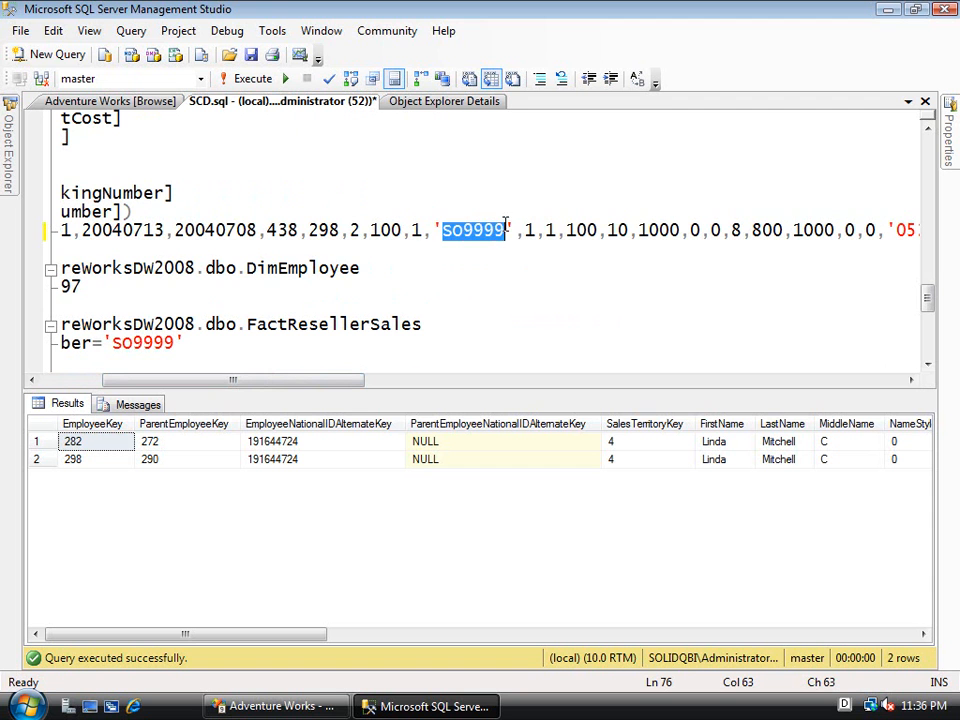
pyautogui.moveTo(240, 385); pyautogui.dragTo(360, 386)
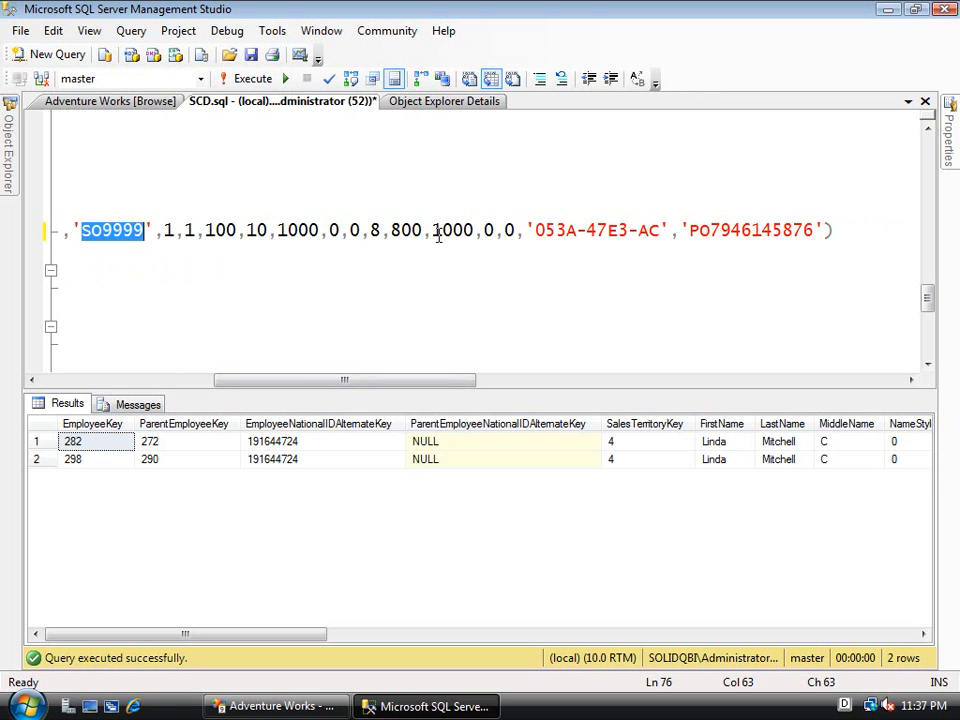
pyautogui.moveTo(431, 230); pyautogui.dragTo(474, 230)
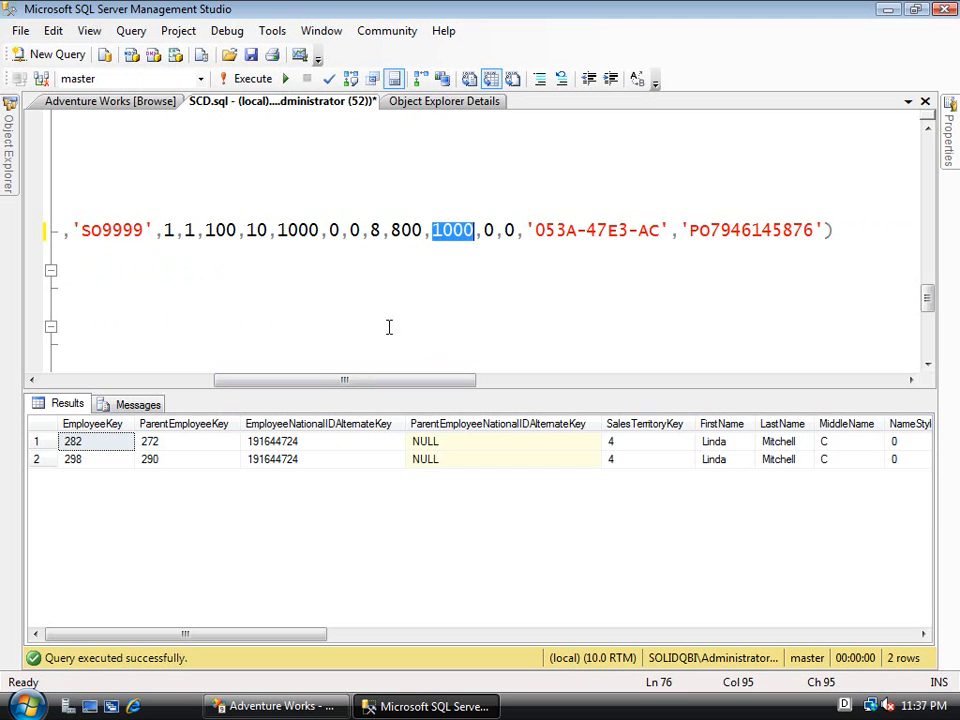
pyautogui.moveTo(358, 385); pyautogui.dragTo(171, 388)
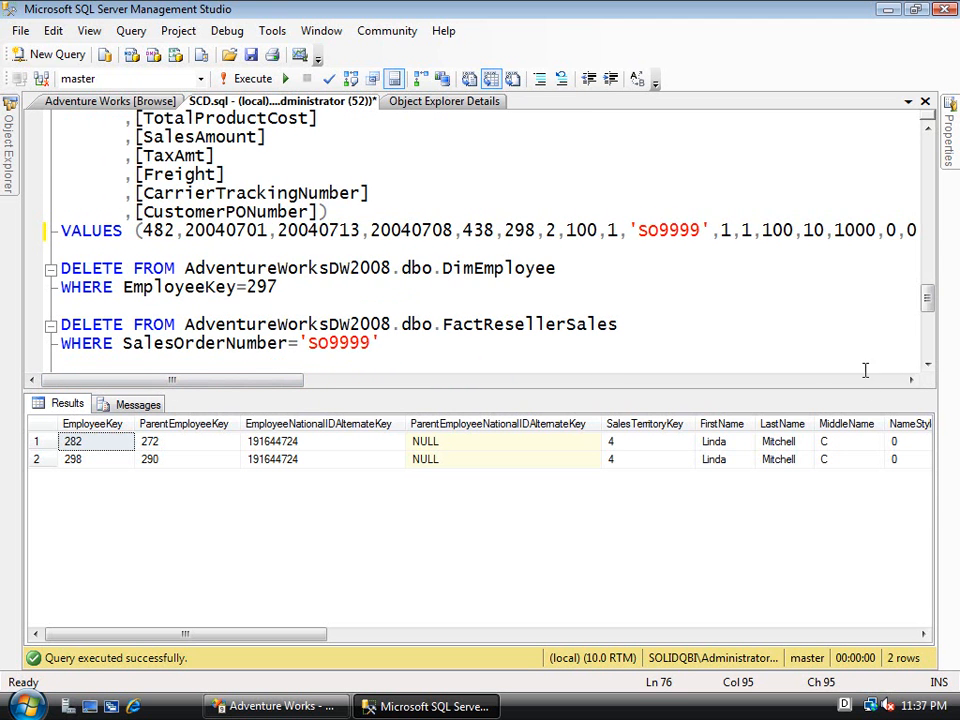
# Execute only the complete FactResellerSales INSERT statement, from INSERT INTO through its VALUES line.
pyautogui.moveTo(926, 300); pyautogui.dragTo(927, 249)
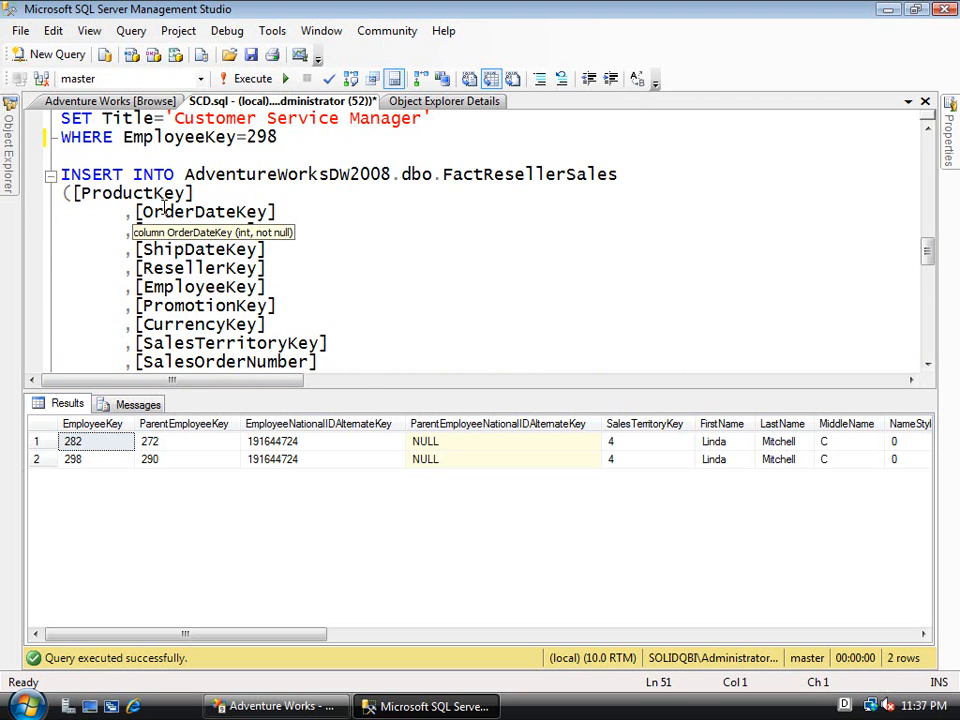
pyautogui.hotkey('shift', 'Down')
pyautogui.hotkey('shift', 'Down')
pyautogui.hotkey('shift', 'Down')
pyautogui.hotkey('shift', 'Down')
pyautogui.hotkey('shift', 'Down')
pyautogui.hotkey('shift', 'Down')
pyautogui.hotkey('shift', 'Down')
pyautogui.hotkey('shift', 'Down')
pyautogui.hotkey('shift', 'Down')
pyautogui.hotkey('shift', 'Down')
pyautogui.hotkey('shift', 'Down')
pyautogui.hotkey('shift', 'Down')
pyautogui.hotkey('shift', 'Down')
pyautogui.hotkey('shift', 'Down')
pyautogui.hotkey('shift', 'Down')
pyautogui.hotkey('shift', 'Down')
pyautogui.hotkey('shift', 'Down')
pyautogui.hotkey('shift', 'Down')
pyautogui.hotkey('shift', 'Down')
pyautogui.hotkey('shift', 'Down')
pyautogui.hotkey('shift', 'Down')
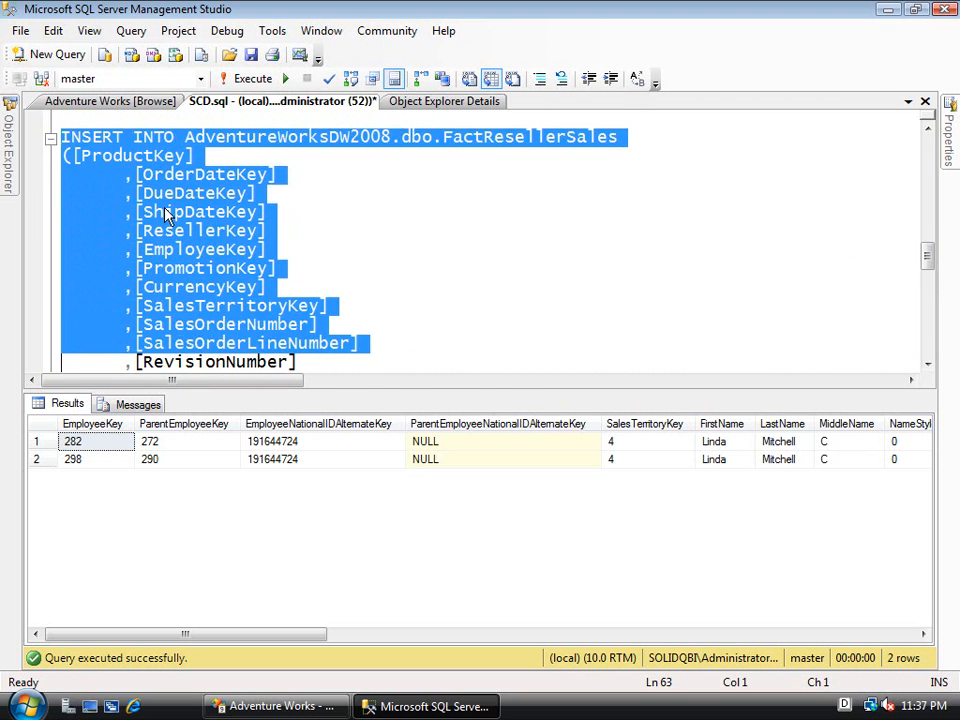
pyautogui.hotkey('shift', 'Down')
pyautogui.hotkey('shift', 'Down')
pyautogui.hotkey('shift', 'Down')
pyautogui.hotkey('shift', 'Down')
pyautogui.hotkey('shift', 'Down')
pyautogui.hotkey('shift', 'Down')
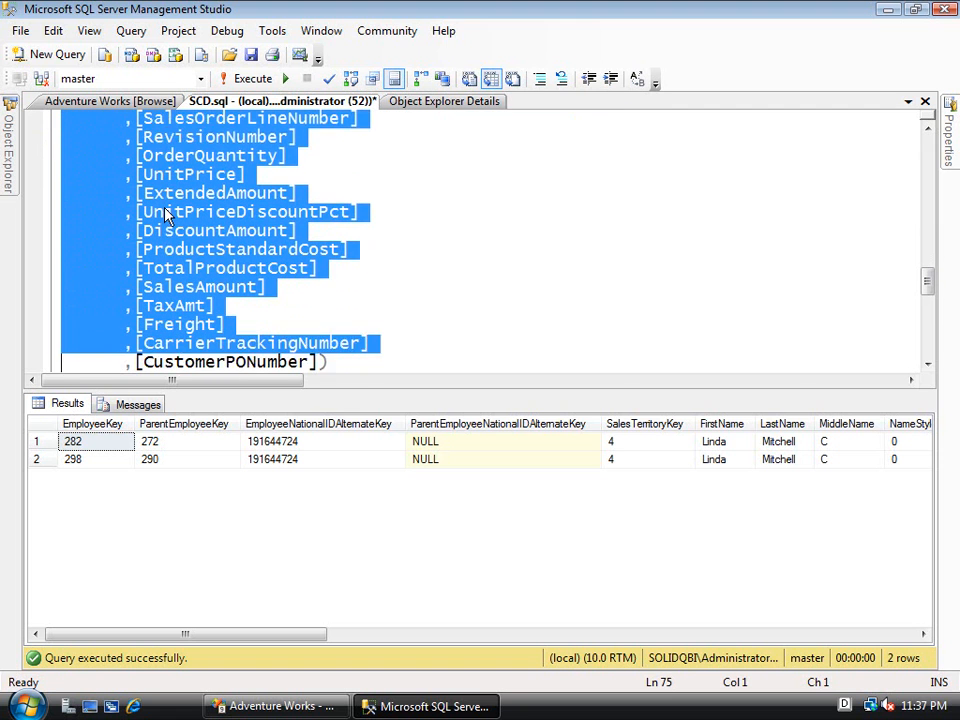
pyautogui.hotkey('shift', 'Up')
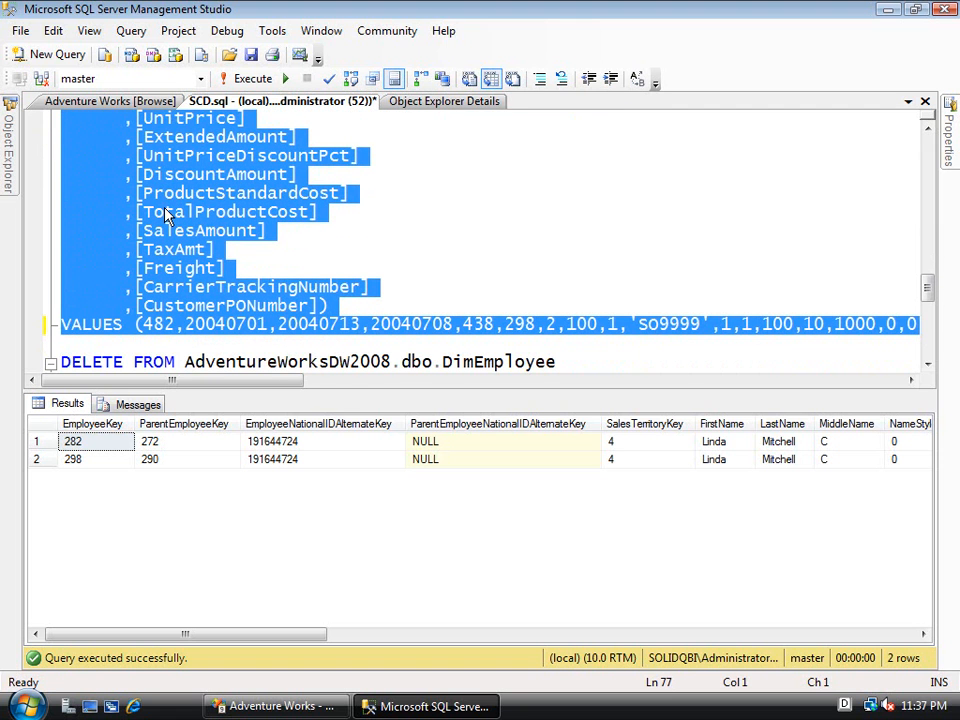
pyautogui.press('F5')
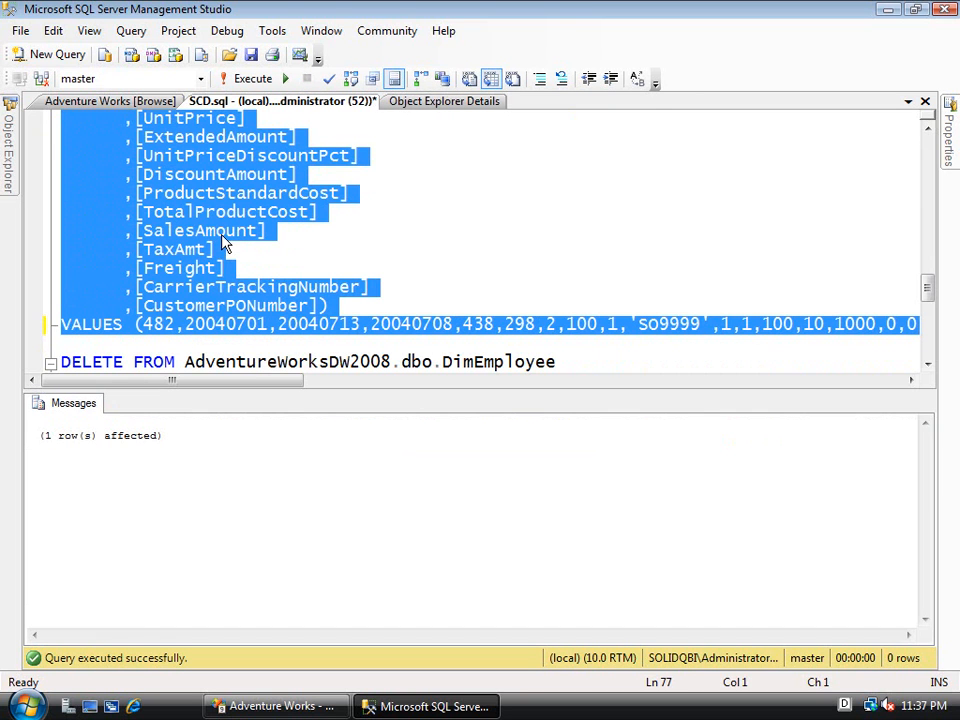
# Switch to the Adventure Works cube browser and widen its measure group and dimension tree.
pyautogui.click(120, 104)
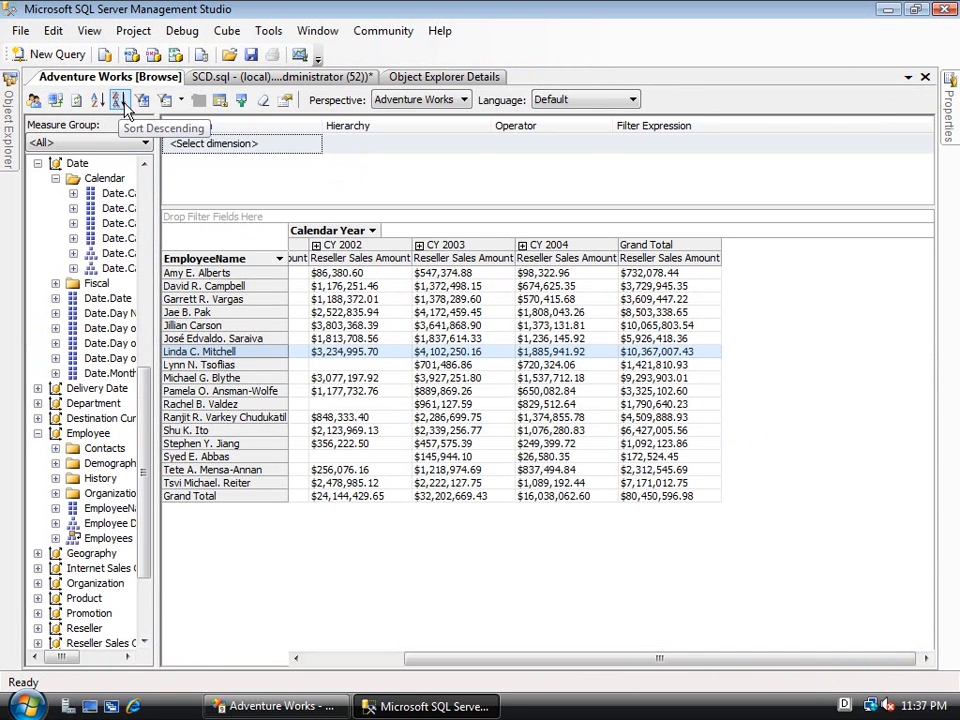
pyautogui.moveTo(157, 268); pyautogui.dragTo(287, 270)
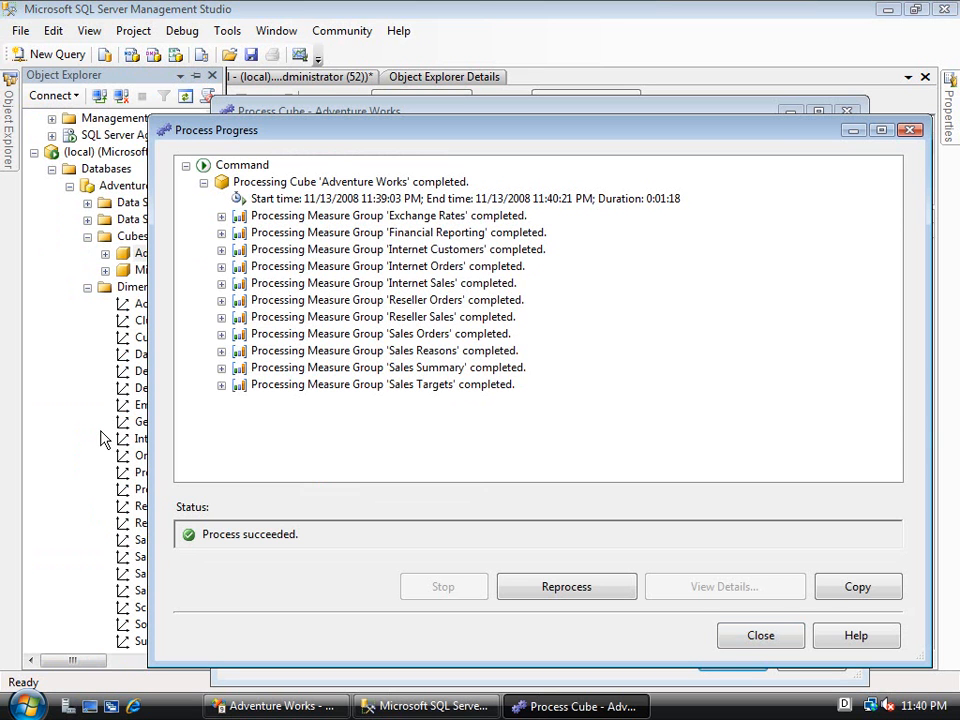
# Close the completed processing of the Adventure Works cube to return to the cube browser.
pyautogui.click(760, 636)
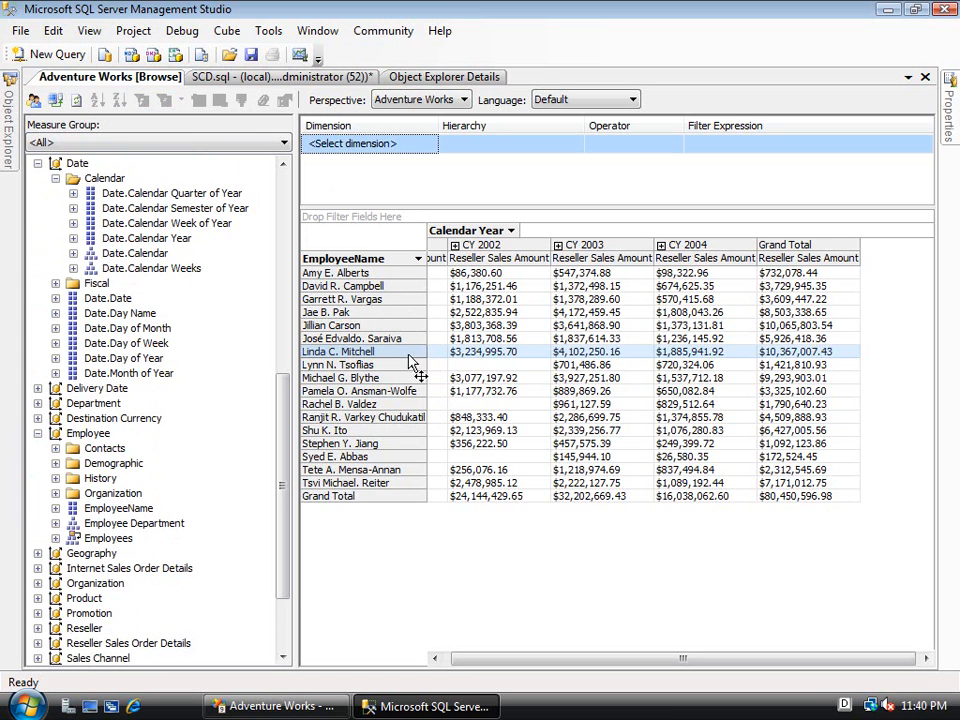
# Reconnect the cube browser to the processed cube and check the changed employee's CY 2004 reseller sales amount.
pyautogui.moveTo(704, 357)
pyautogui.click(55, 100)
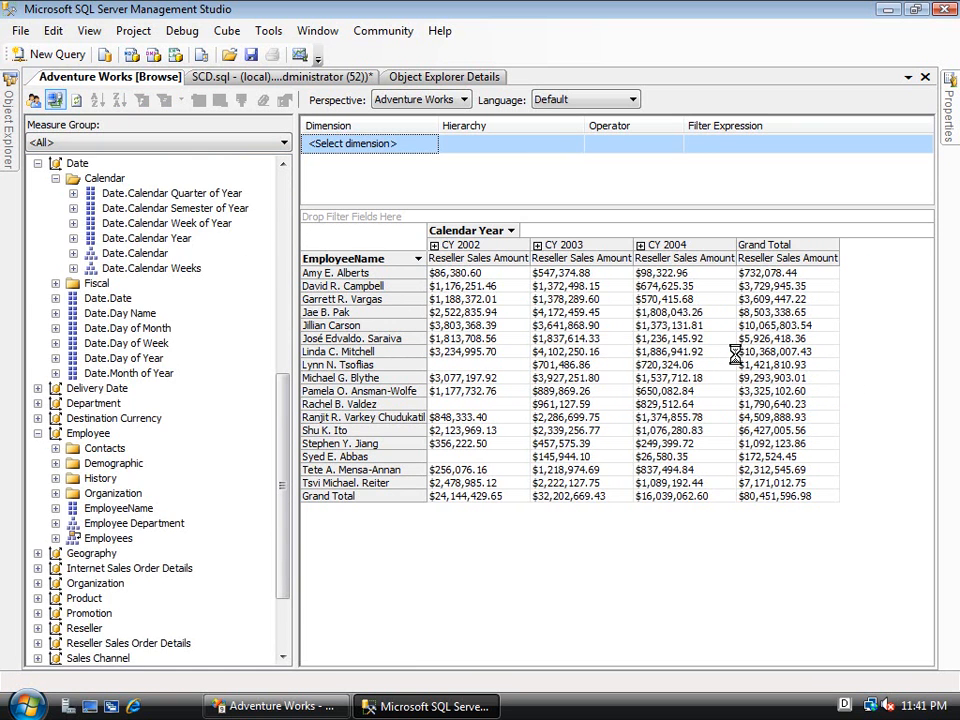
pyautogui.click(676, 352)
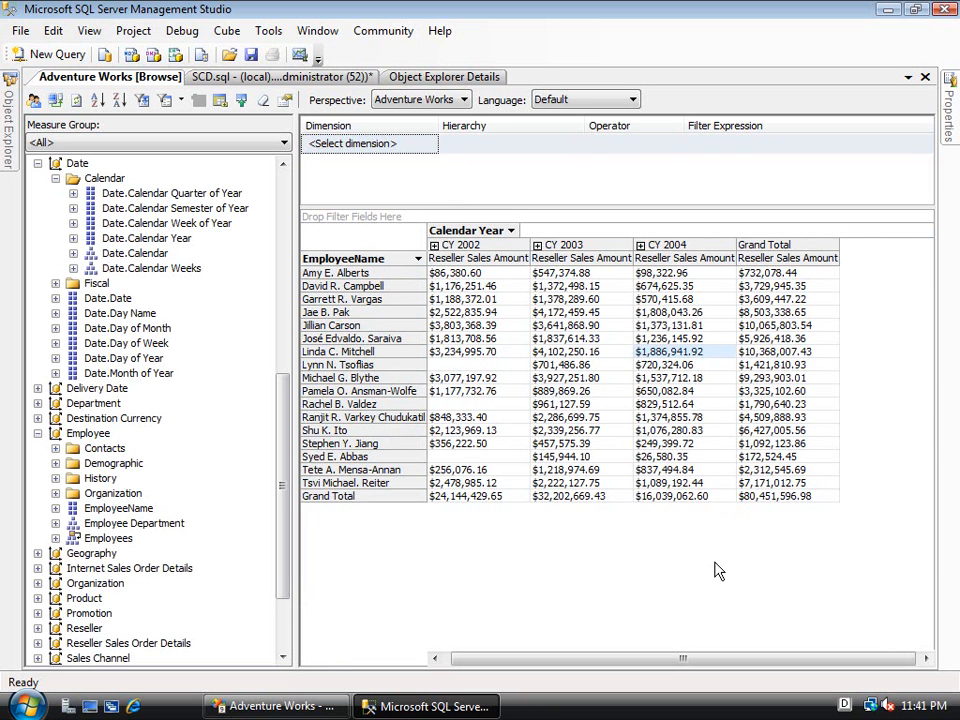
# Expand CY 2004 into semesters and examine the same employee's reseller sales amount in H2 CY 2004.
pyautogui.click(640, 245)
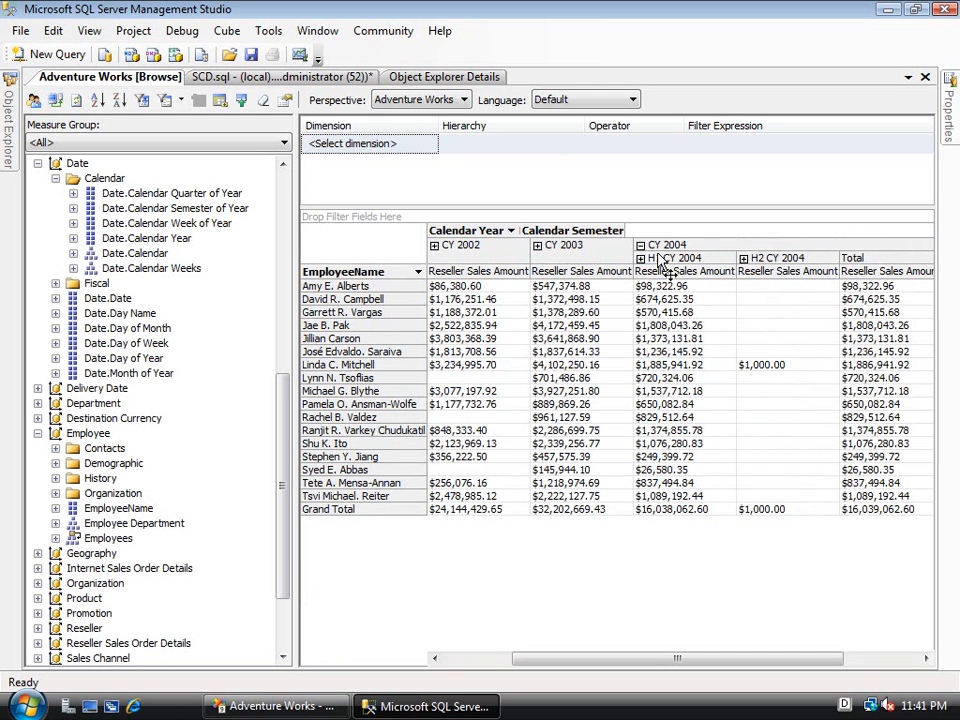
pyautogui.click(785, 367)
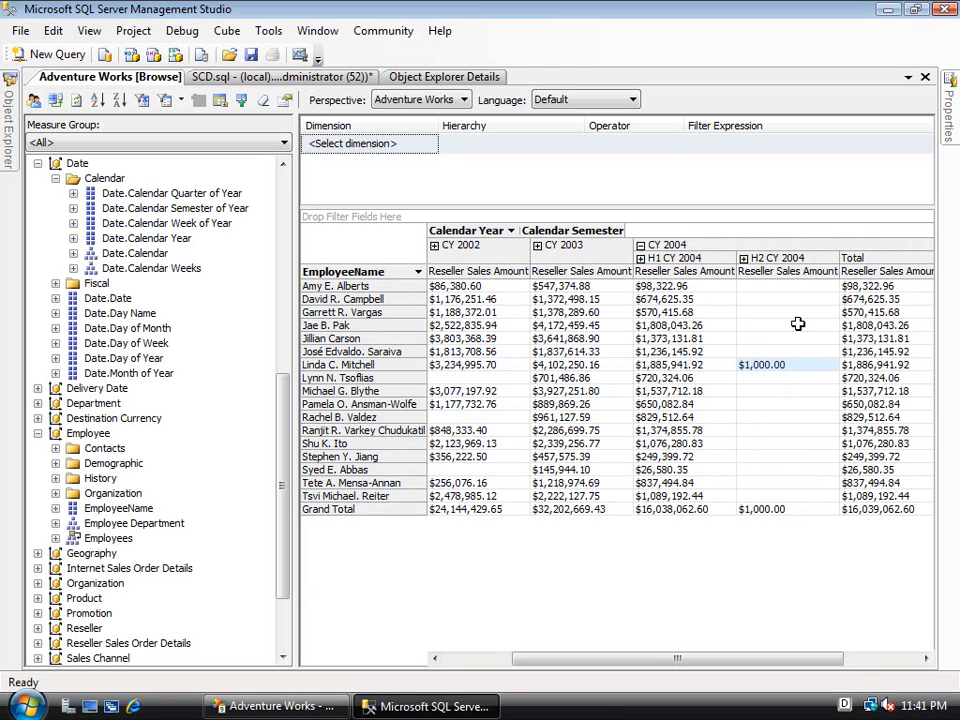
pyautogui.moveTo(800, 375)
# Filter the rows by selection to the employee with the H2 CY 2004 sale, and collapse CY 2004 to the year total.
pyautogui.click(397, 368)
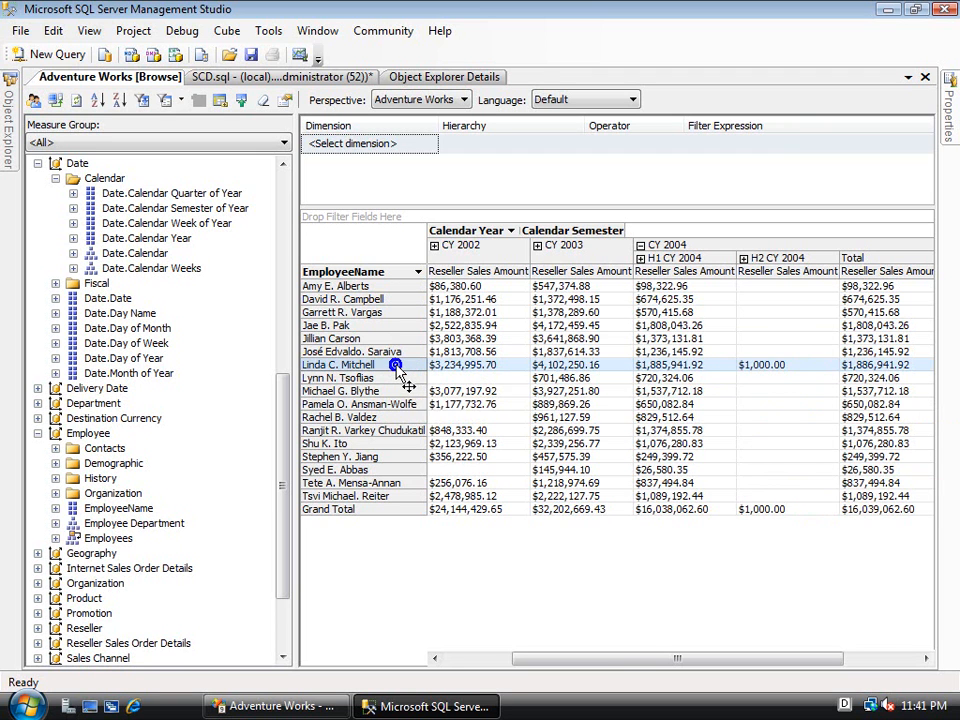
pyautogui.rightClick(397, 368)
pyautogui.moveTo(525, 633)
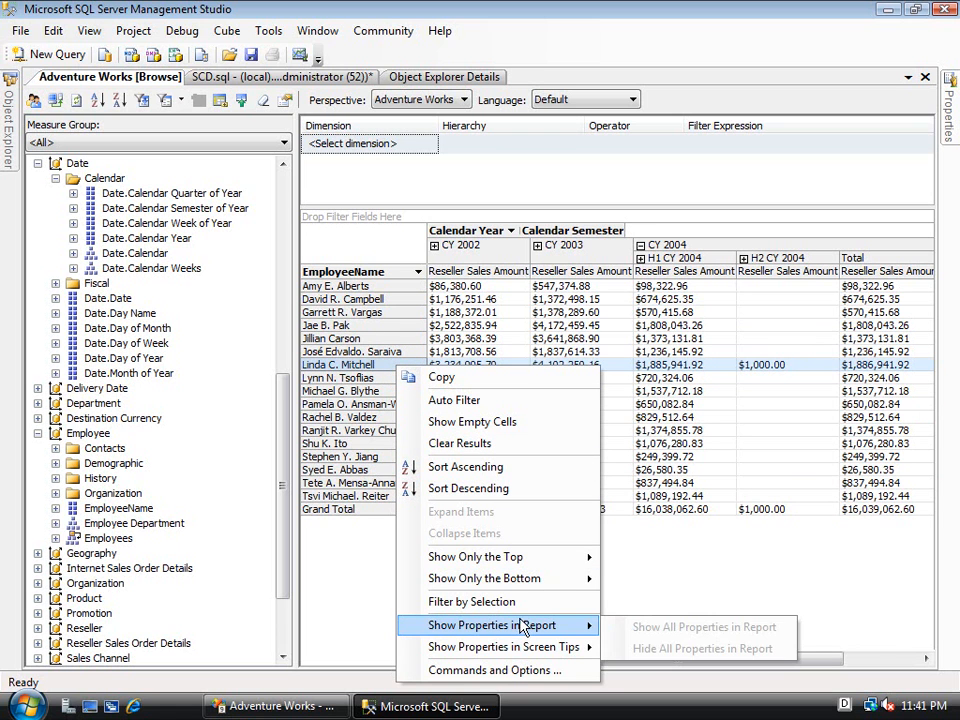
pyautogui.click(500, 601)
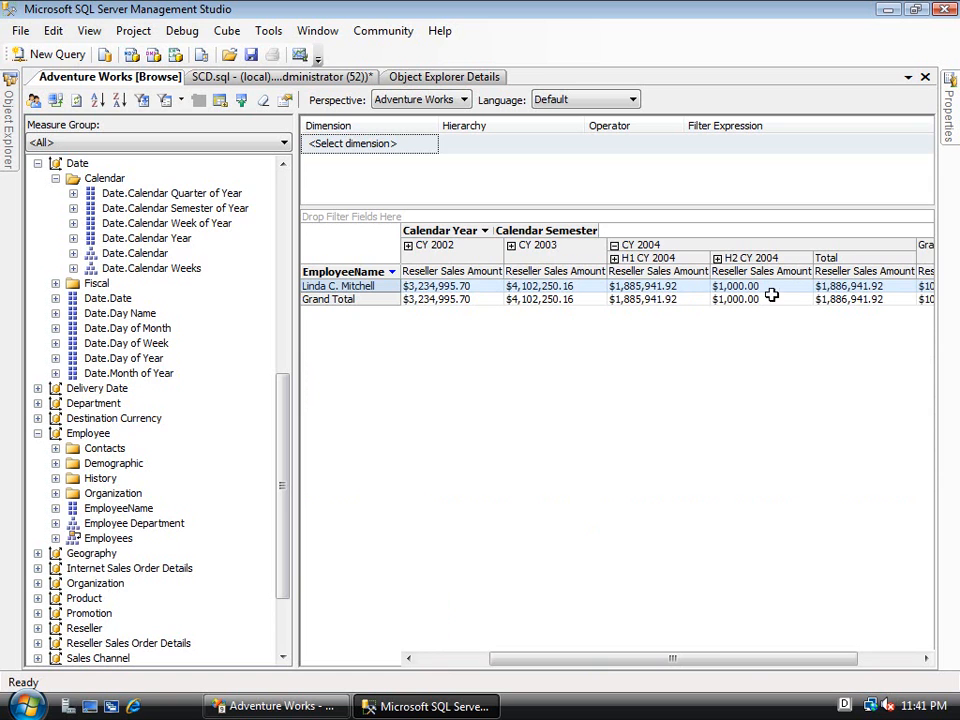
pyautogui.click(613, 246)
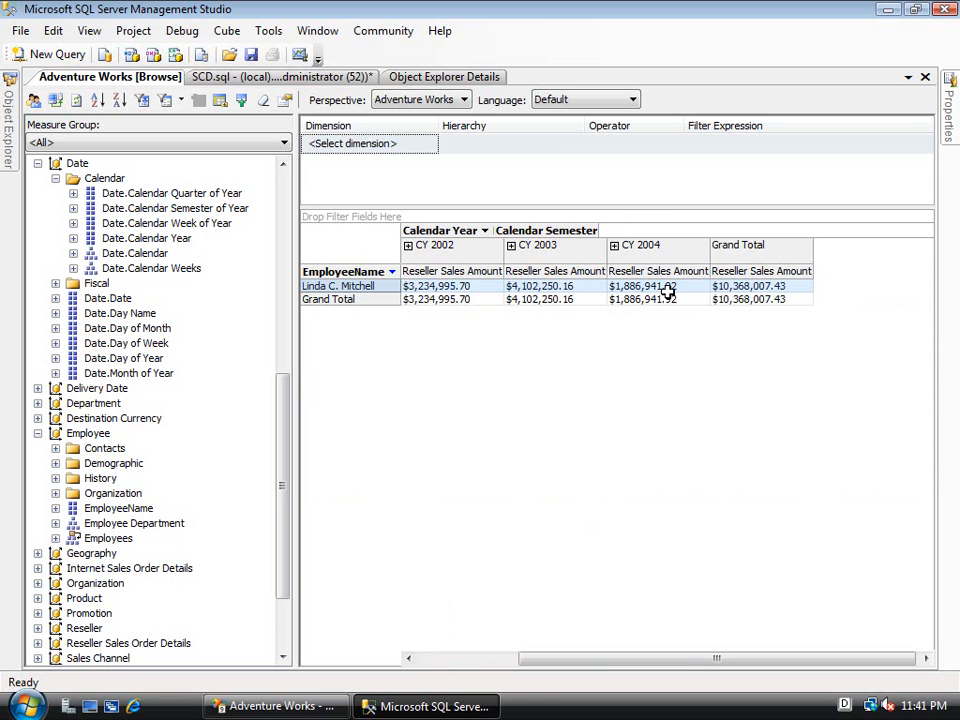
# Replace EmployeeName on the rows with the Employees hierarchy and expand it down to Employee Level 04.
pyautogui.moveTo(677, 291)
pyautogui.moveTo(356, 272); pyautogui.dragTo(240, 300)
pyautogui.moveTo(100, 538); pyautogui.dragTo(312, 310)
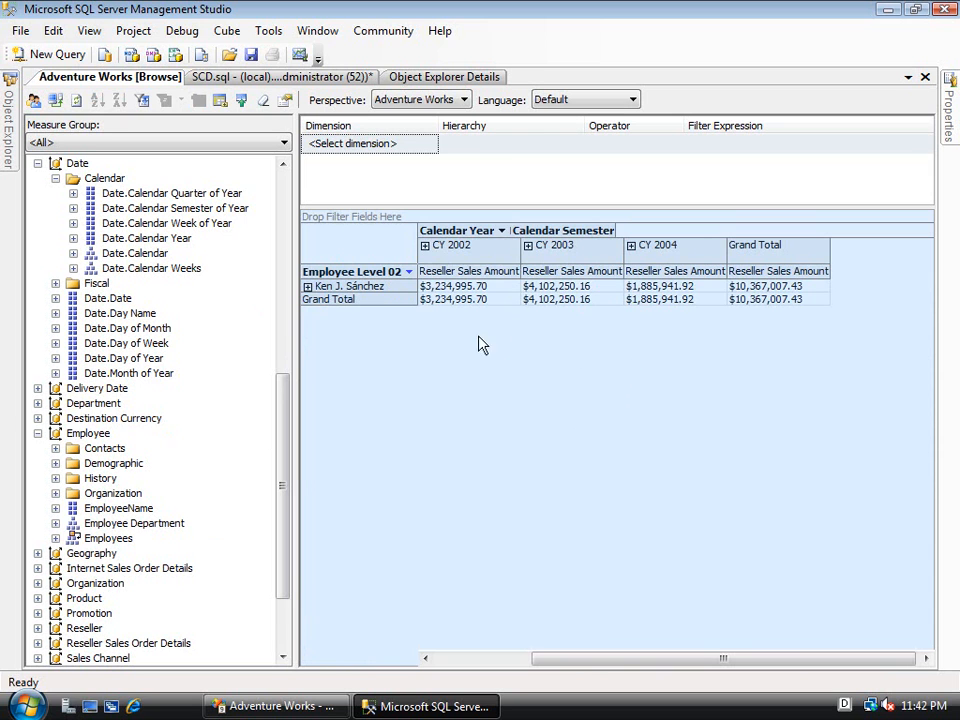
pyautogui.click(371, 342)
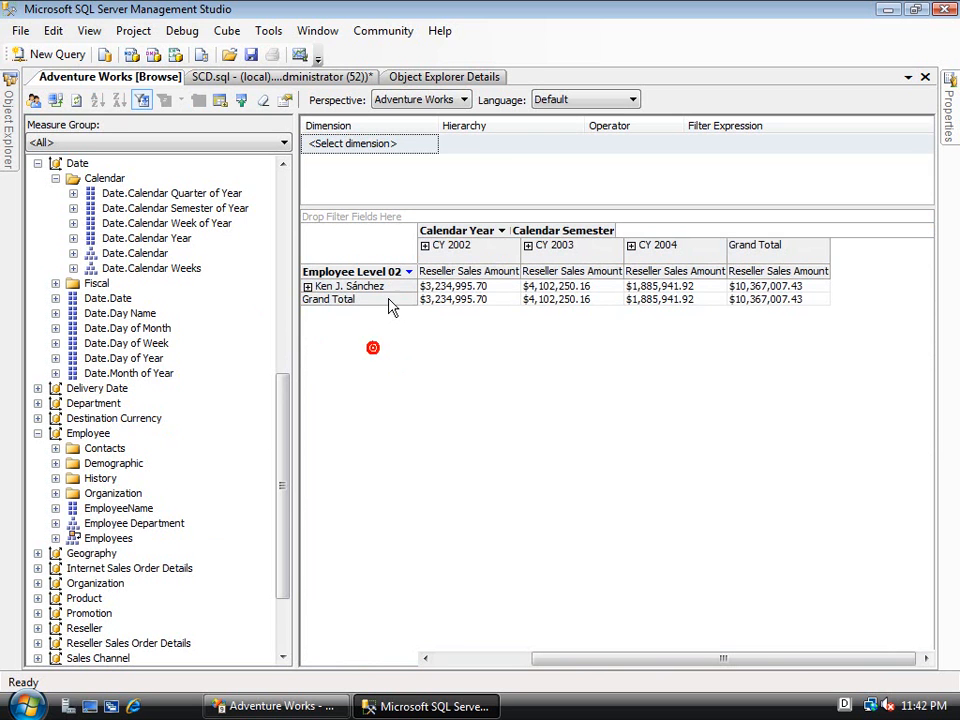
pyautogui.click(308, 287)
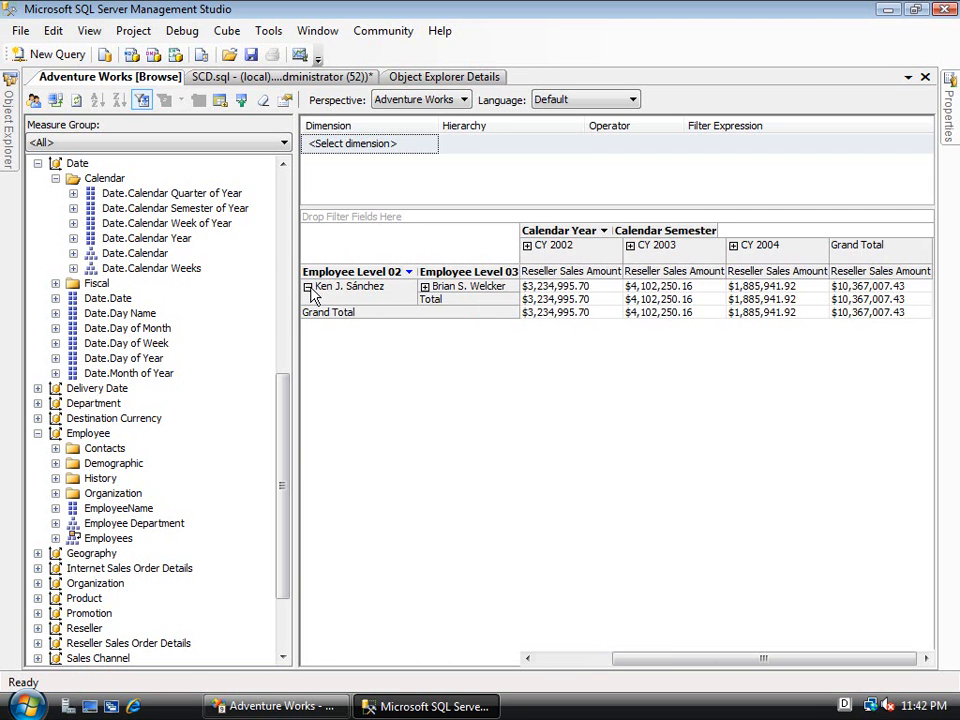
pyautogui.click(424, 288)
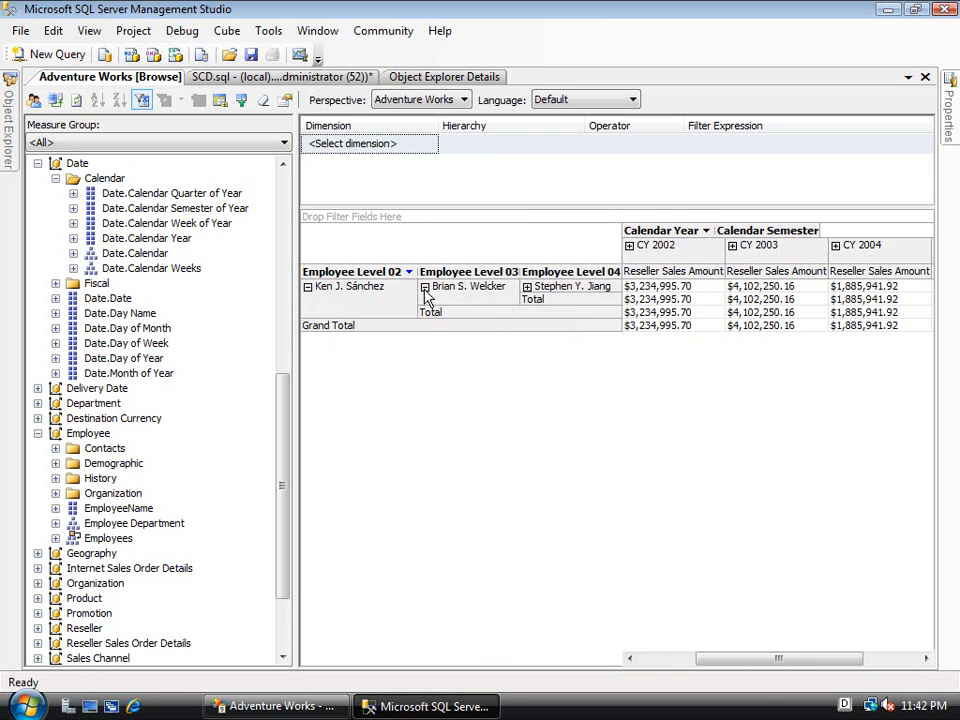
# Turn off Auto Filter for the Employees hierarchy rows so all Employee Level 04 managers are included.
pyautogui.click(555, 287)
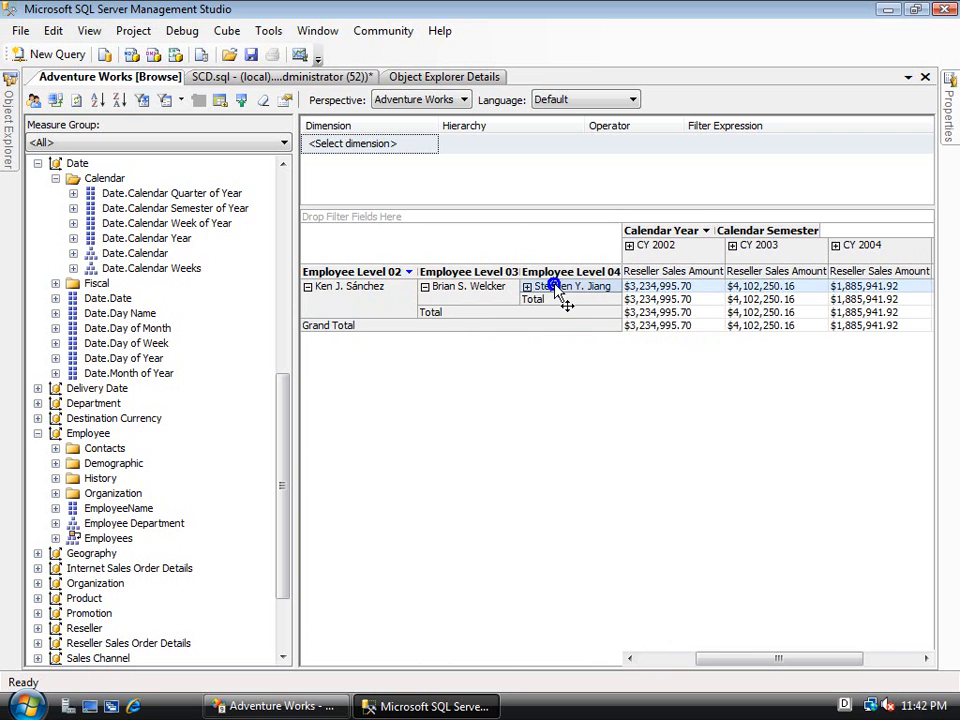
pyautogui.rightClick(555, 286)
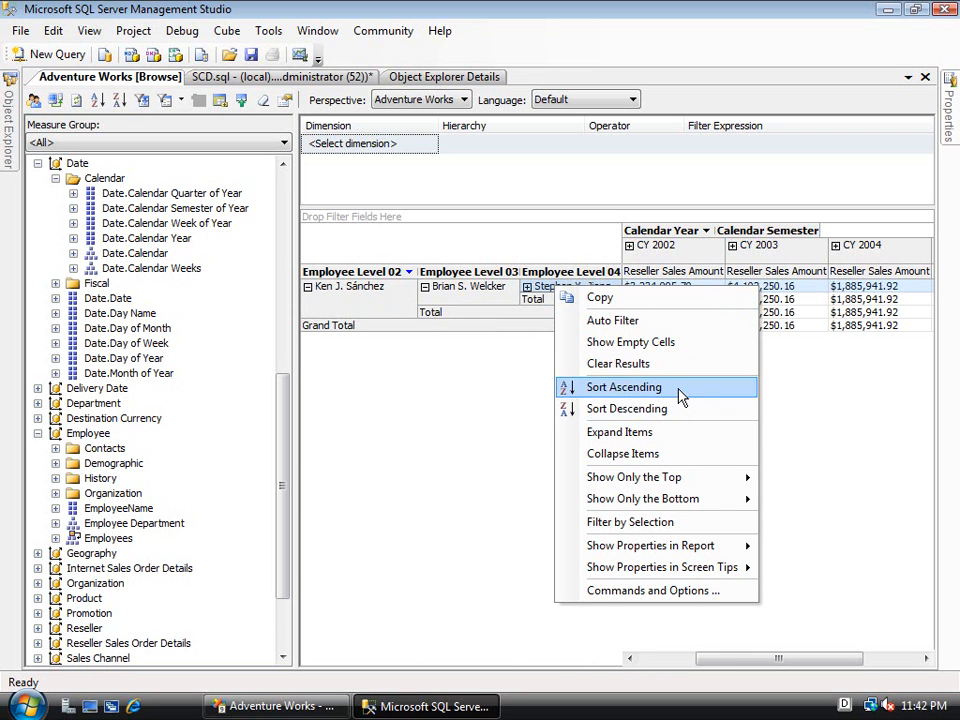
pyautogui.click(658, 322)
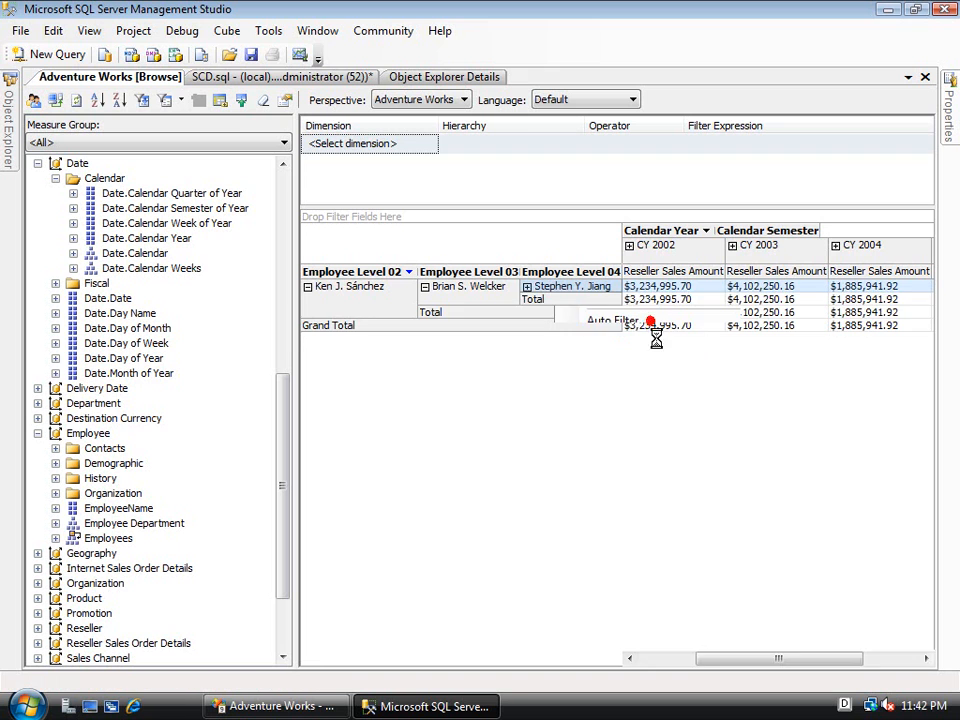
pyautogui.click(638, 426)
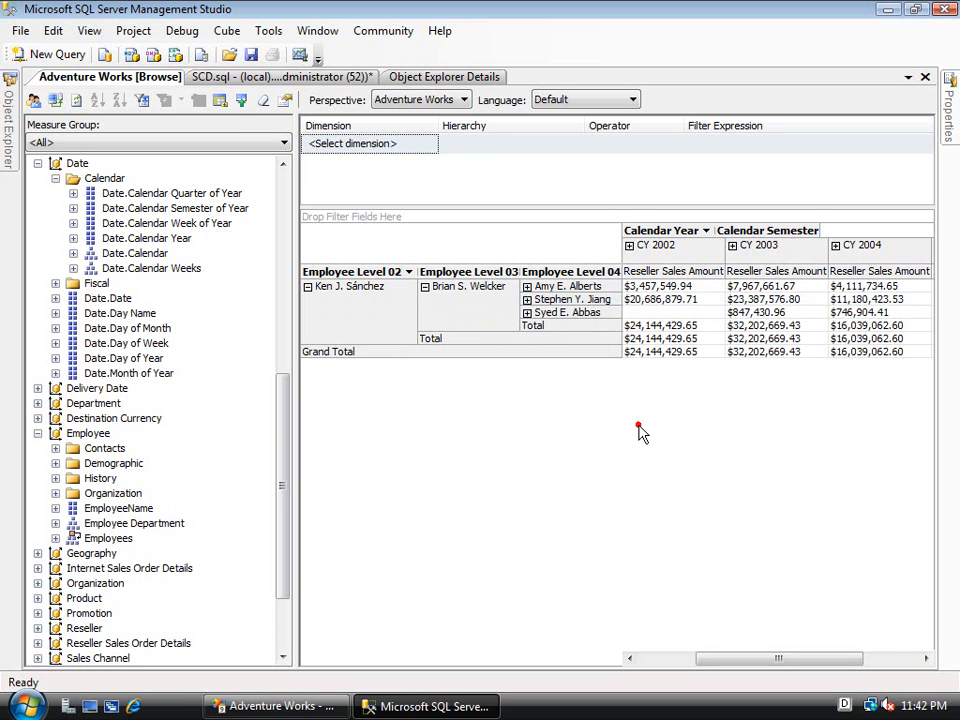
# Narrow the dimension tree, expand the first two Level 04 managers' teams and check the changed employee's sales under each.
pyautogui.click(527, 300)
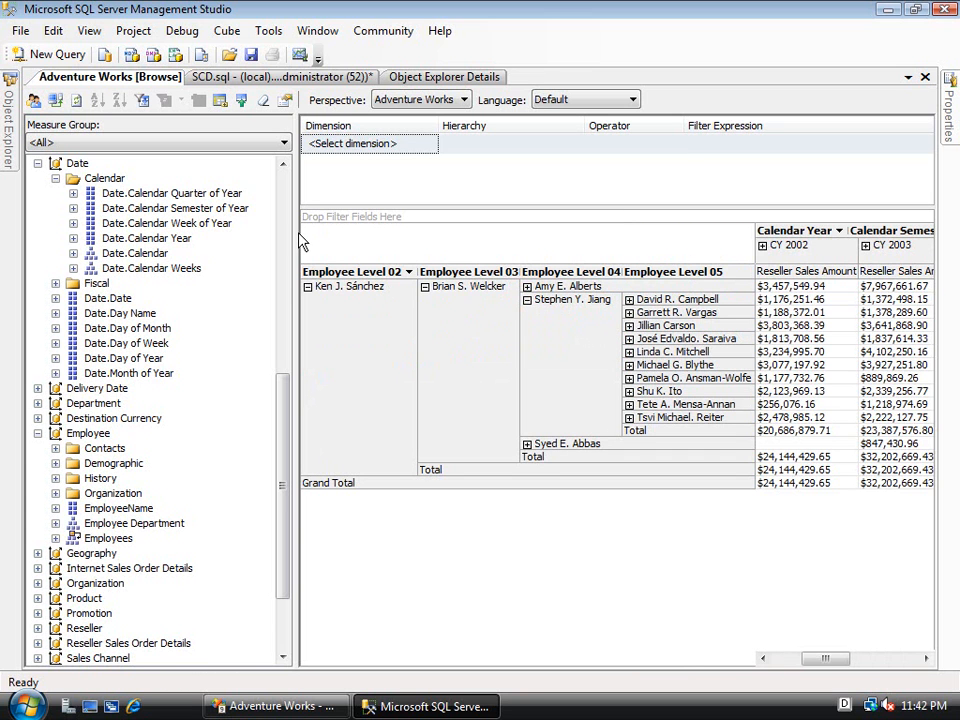
pyautogui.moveTo(299, 229); pyautogui.dragTo(72, 229)
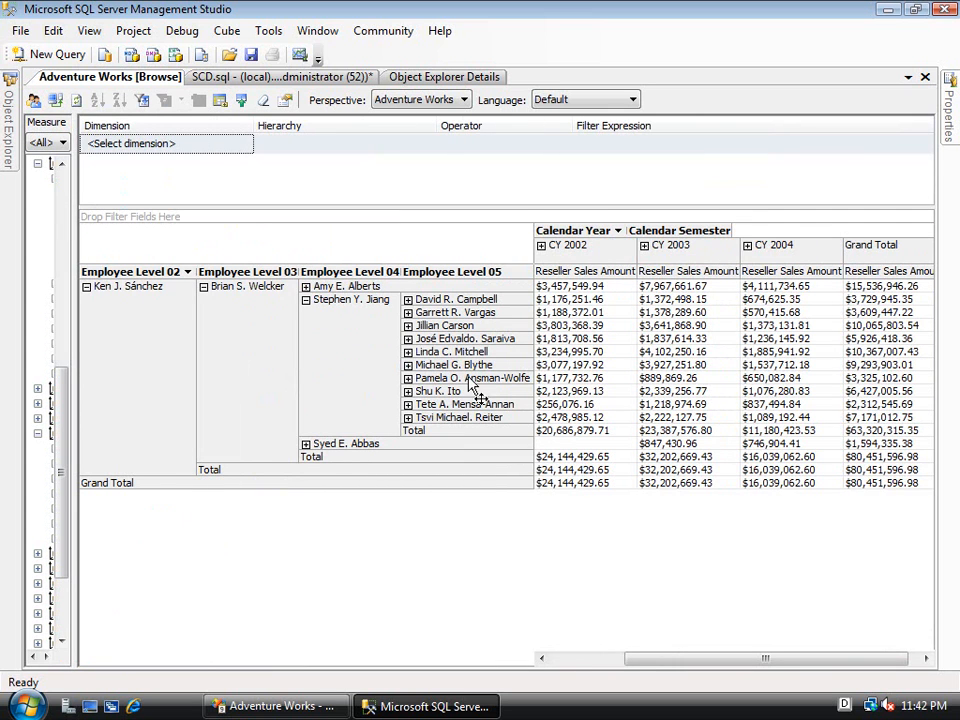
pyautogui.click(450, 352)
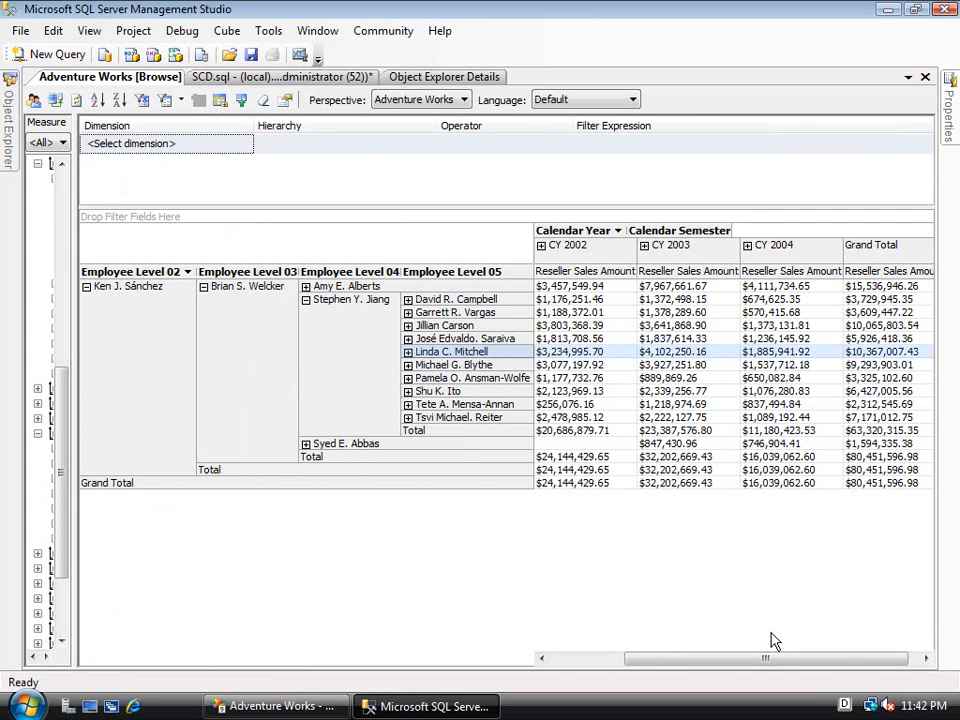
pyautogui.click(797, 353)
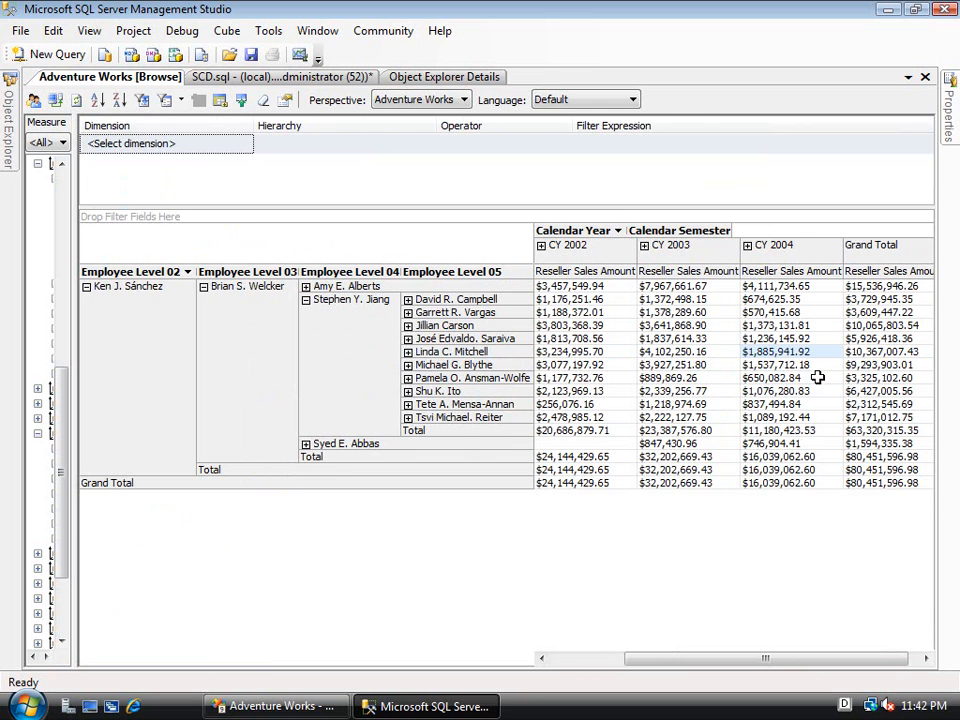
pyautogui.click(306, 287)
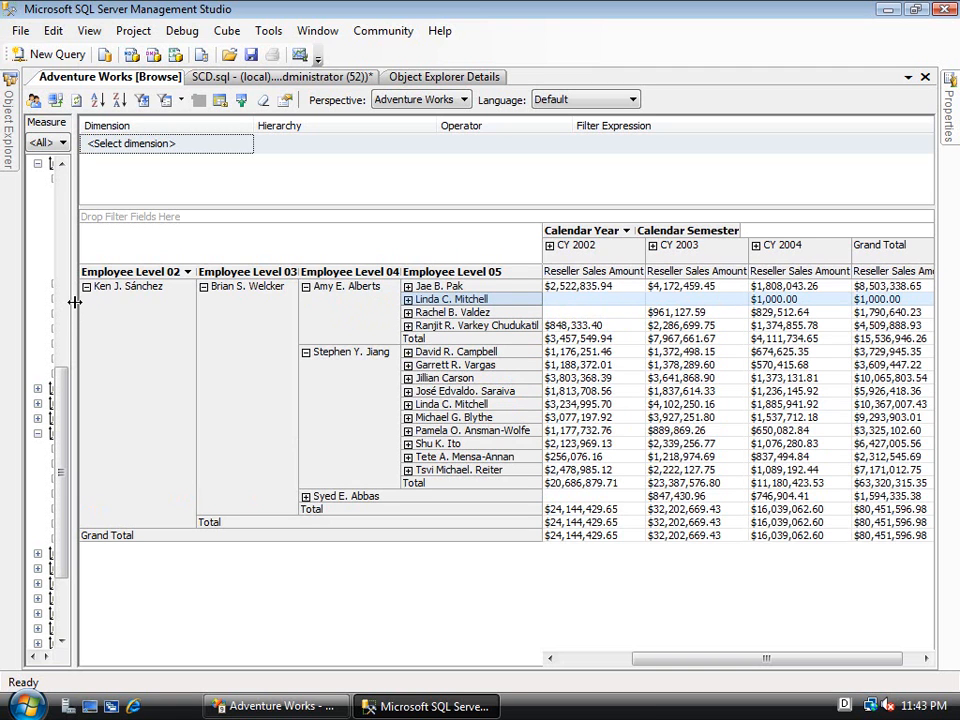
# Remove Employee Level 02 and Employee Level 03 from the rows and expand the first two Level 04 managers.
pyautogui.moveTo(140, 272); pyautogui.dragTo(45, 274)
pyautogui.moveTo(172, 272); pyautogui.dragTo(47, 279)
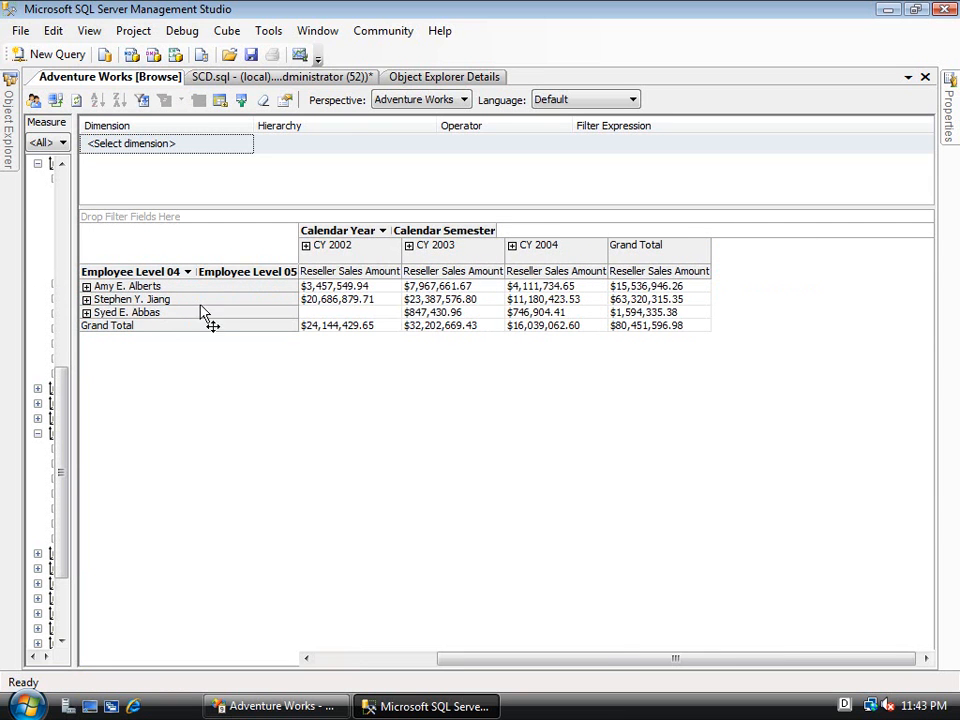
pyautogui.click(86, 286)
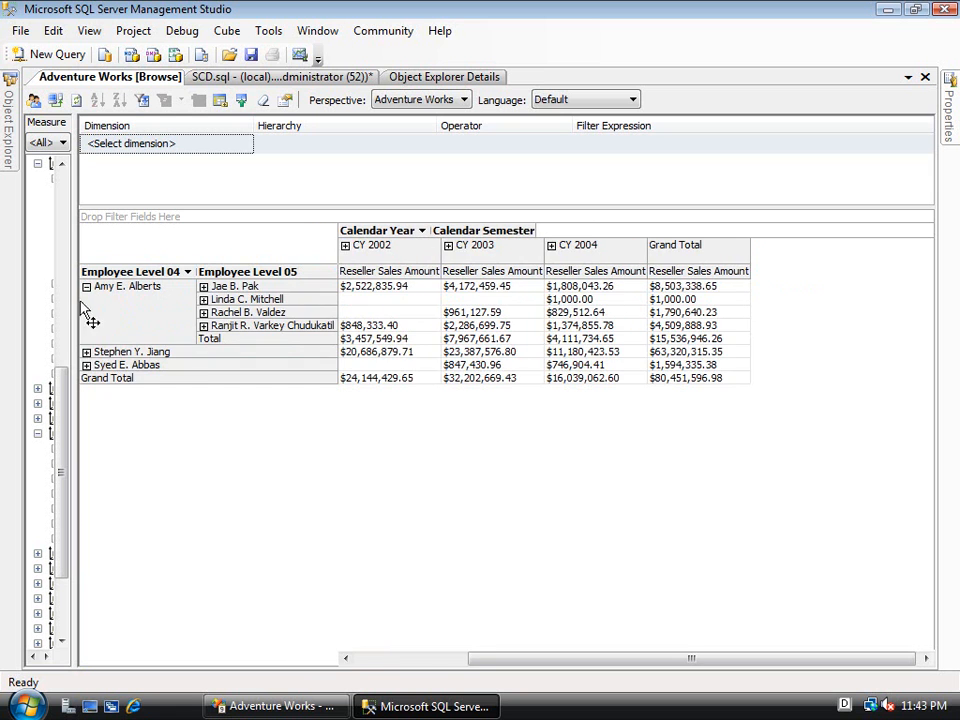
pyautogui.click(86, 352)
# Expand CY 2004 into semesters and compare the employee's H1 and H2 CY 2004 sales under the two managers.
pyautogui.click(255, 306)
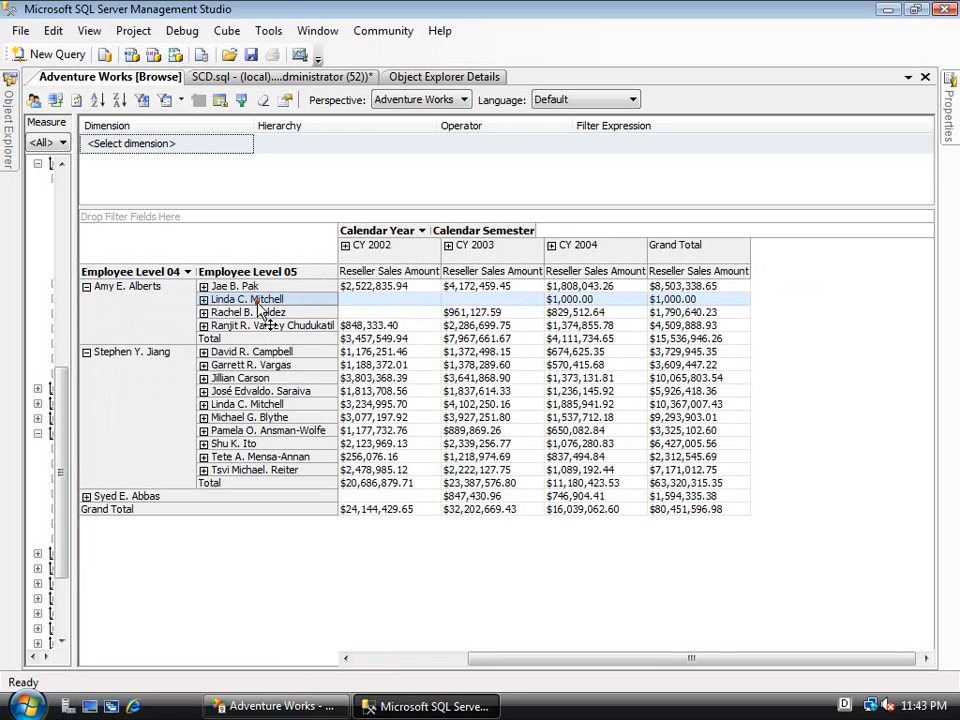
pyautogui.click(280, 404)
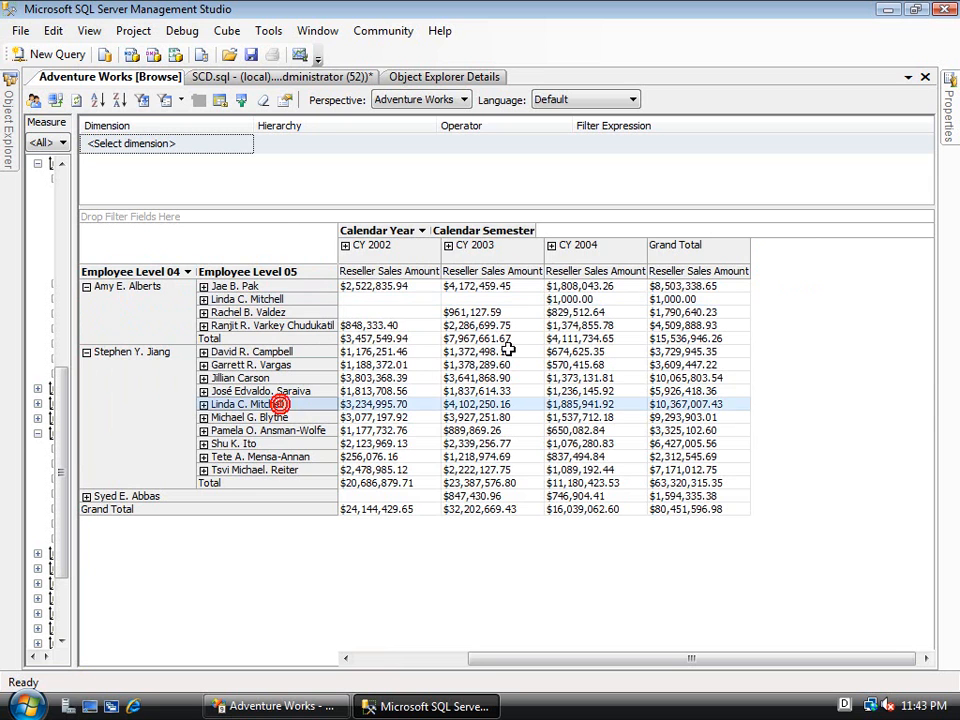
pyautogui.click(551, 246)
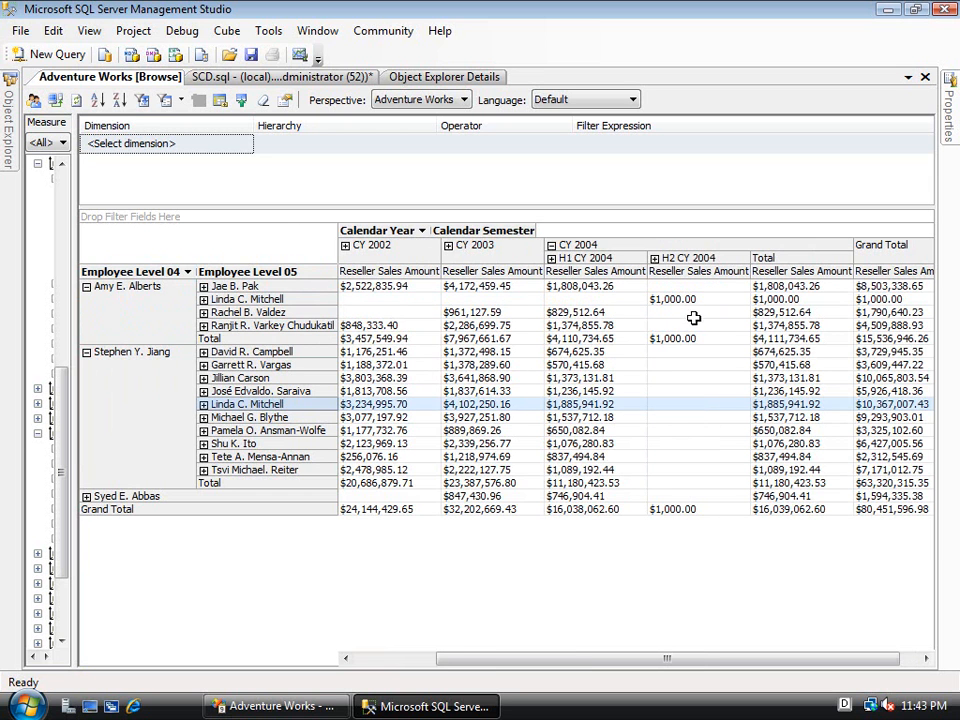
pyautogui.click(610, 405)
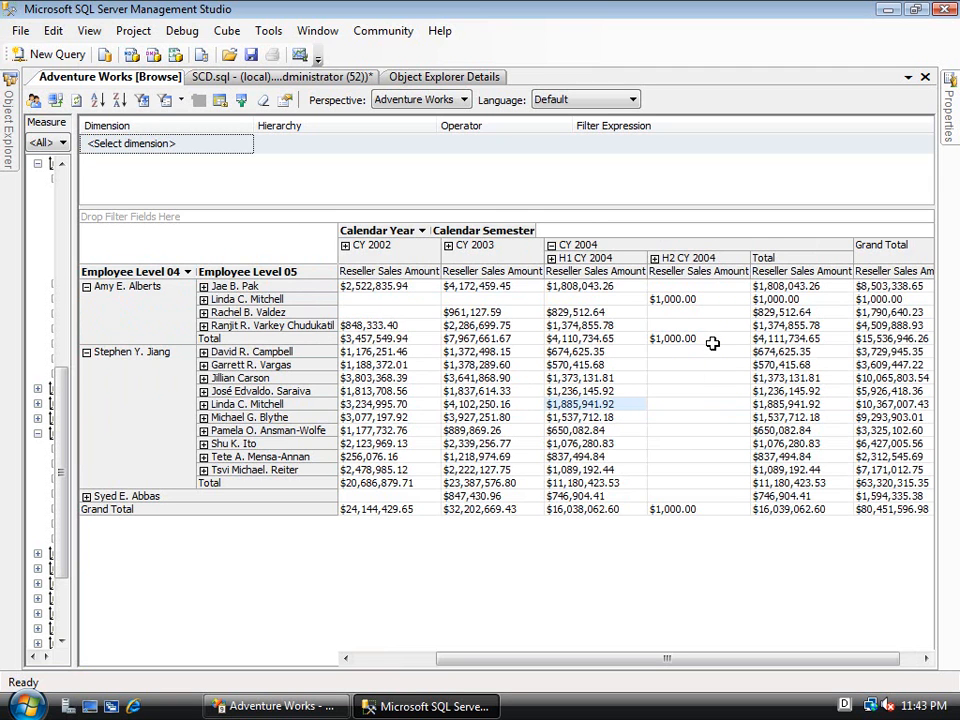
pyautogui.click(700, 300)
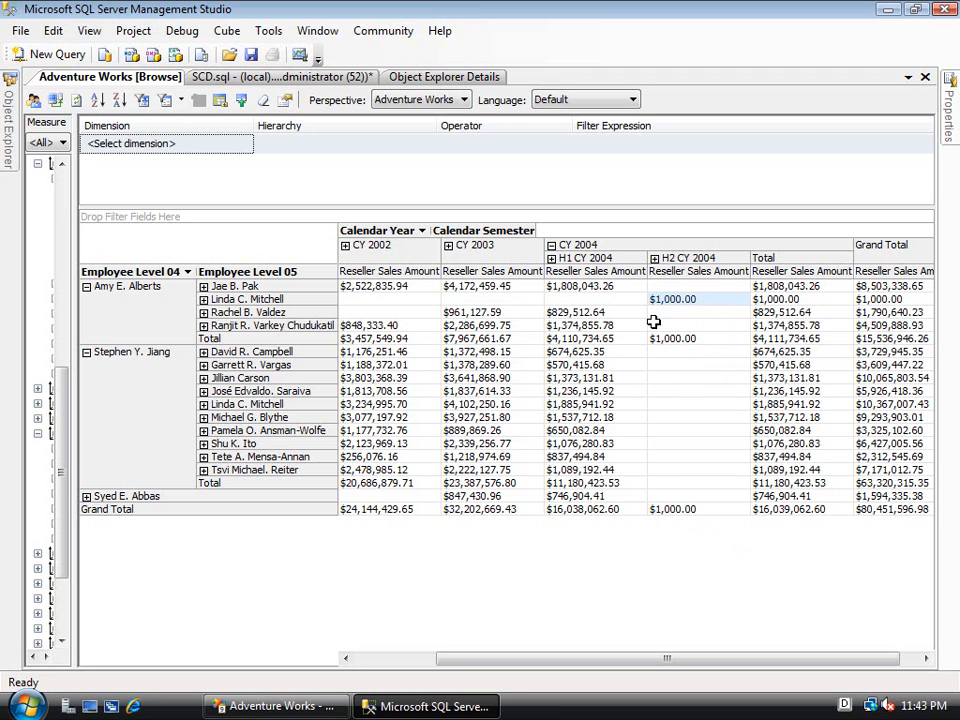
pyautogui.moveTo(665, 300)
pyautogui.moveTo(530, 403)
# Widen the dimension tree and replace the Employee levels on the rows with Title from the Employee dimension's Organization folder.
pyautogui.moveTo(75, 302); pyautogui.dragTo(168, 300)
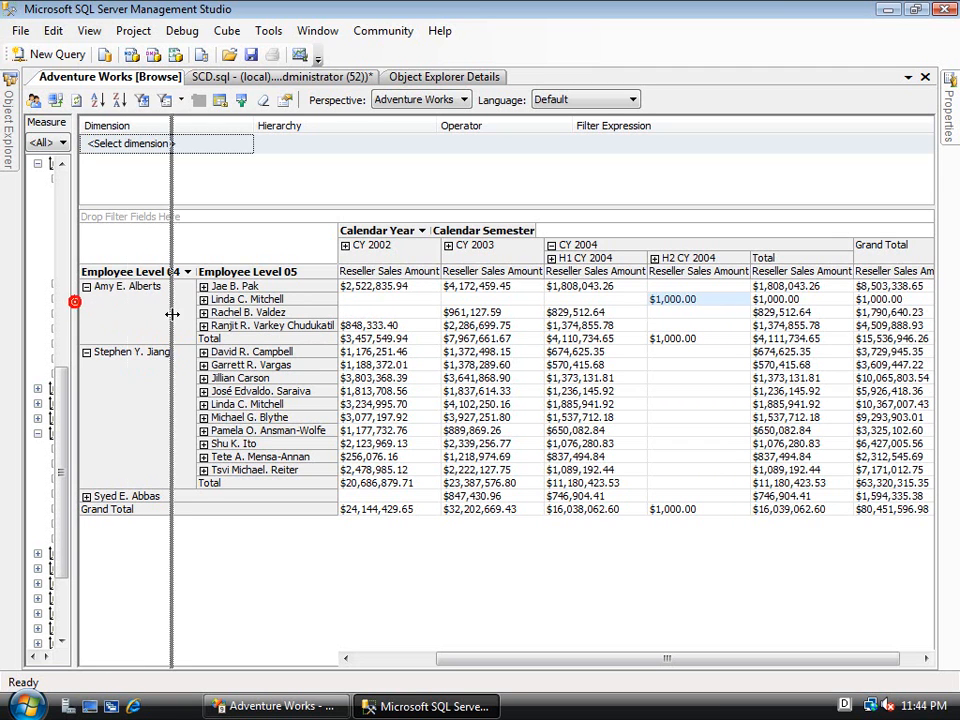
pyautogui.click(230, 286)
pyautogui.moveTo(265, 272); pyautogui.dragTo(152, 308)
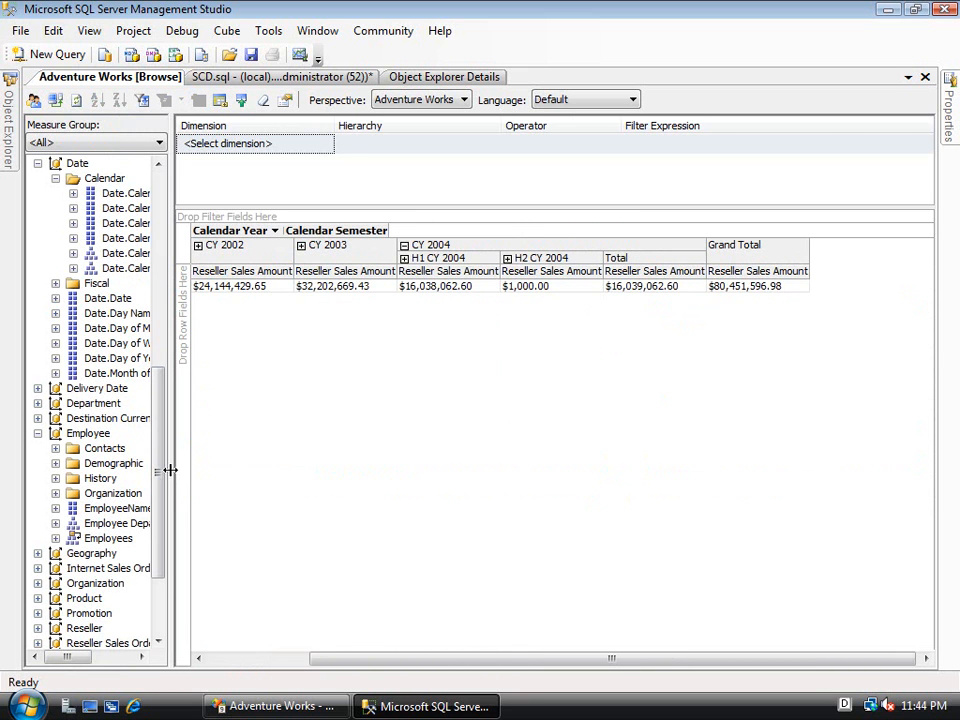
pyautogui.moveTo(165, 493); pyautogui.dragTo(191, 343)
pyautogui.click(56, 418)
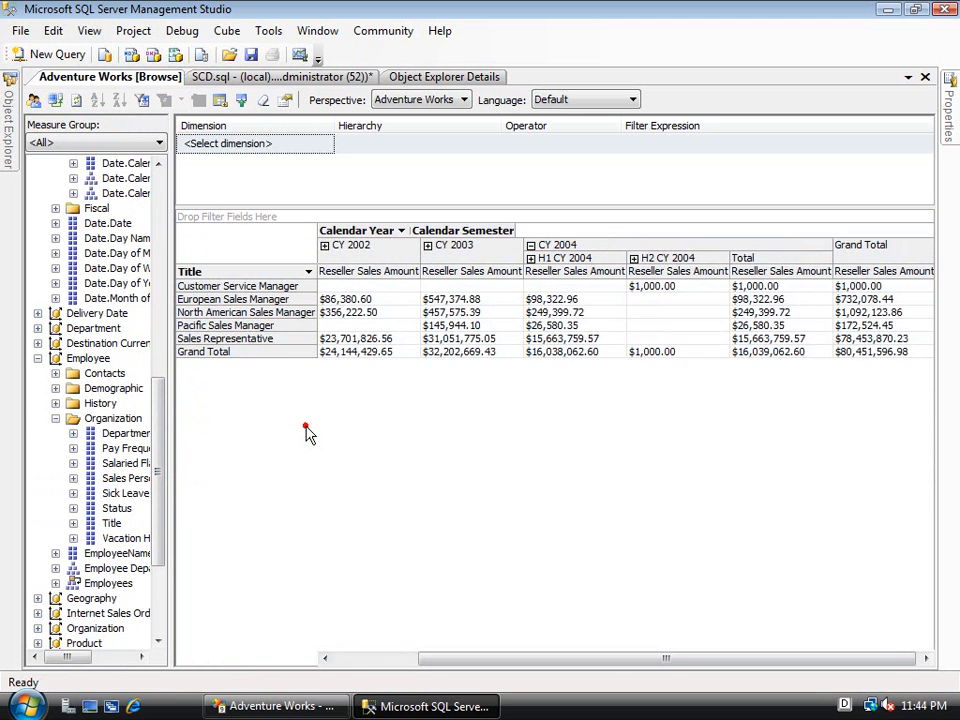
# Compare the Customer Service Manager's H2 CY 2004 sales with the Sales Representative row.
pyautogui.click(260, 286)
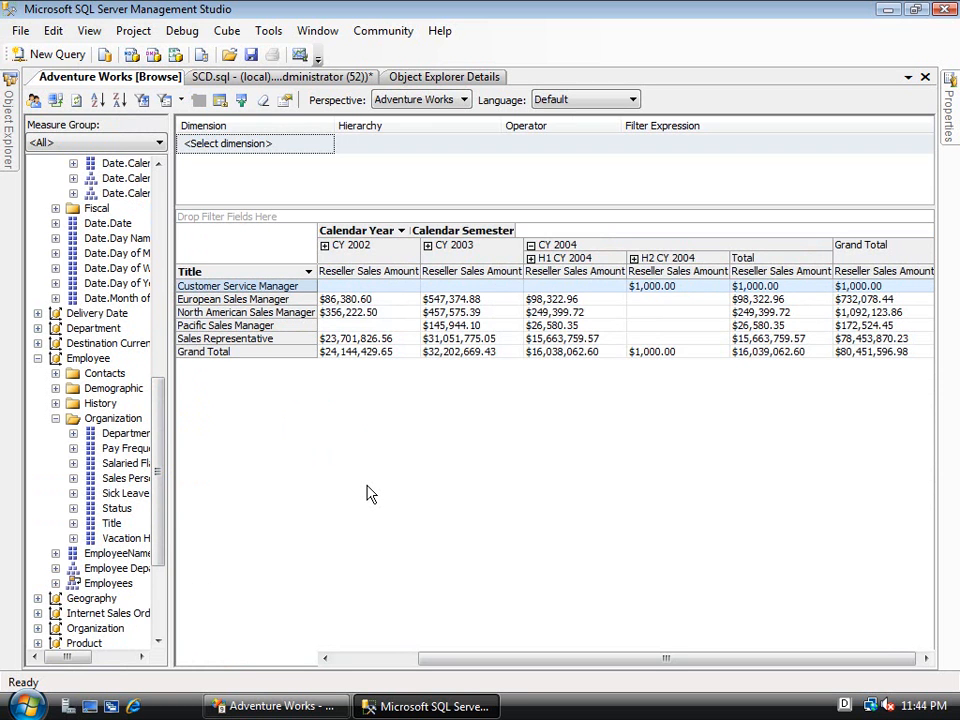
pyautogui.click(656, 286)
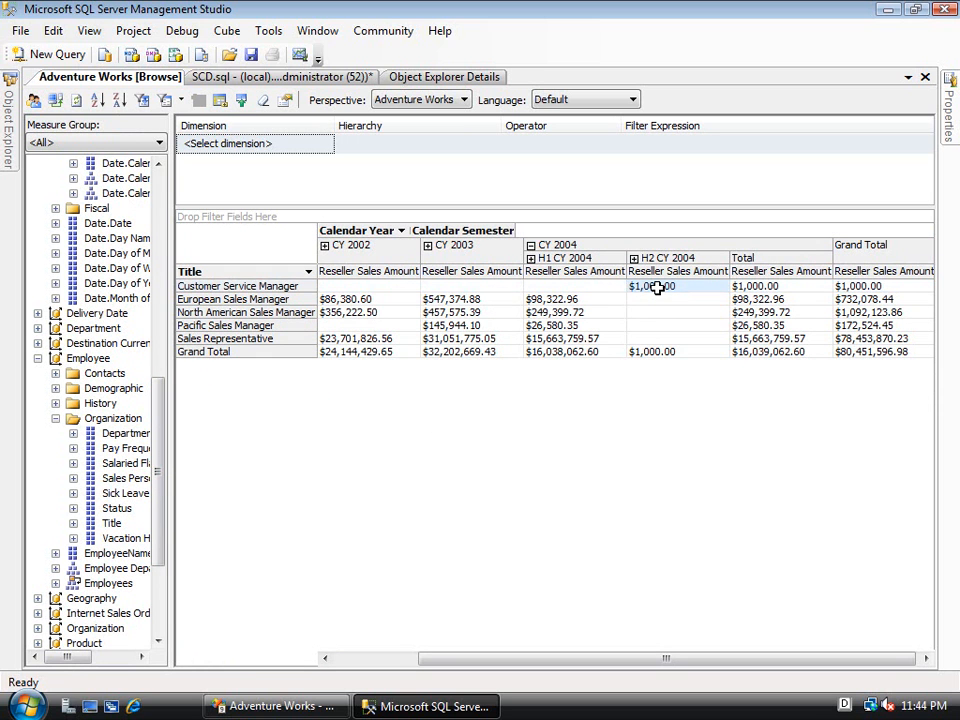
pyautogui.click(263, 340)
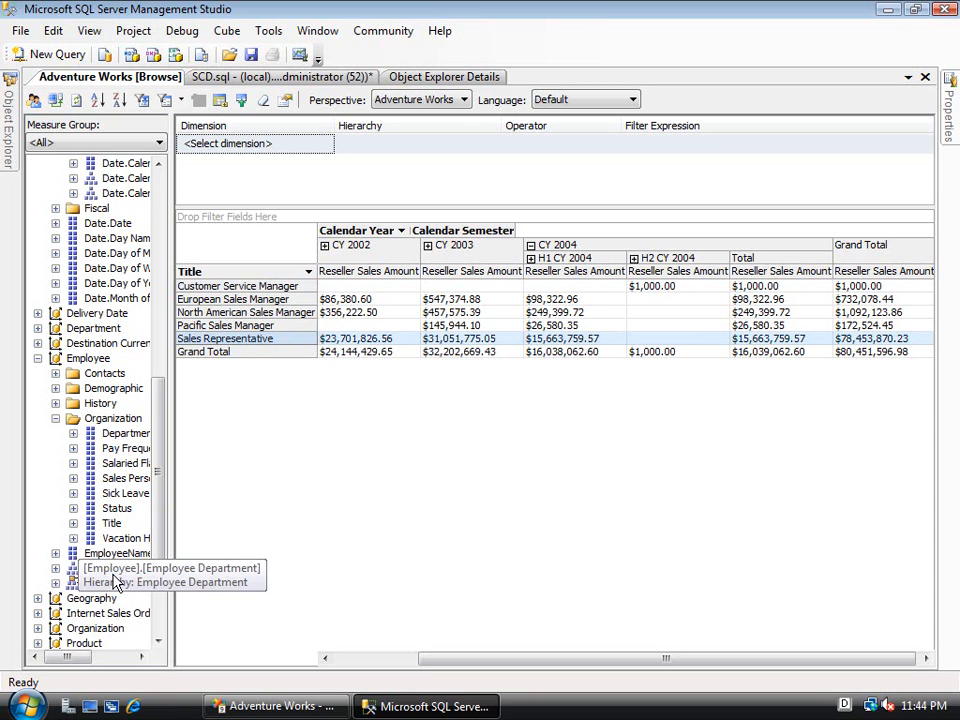
# Add EmployeeName to the rows after Title and expand the Customer Service Manager and Sales Representative titles into their employees.
pyautogui.moveTo(132, 558); pyautogui.dragTo(260, 443)
pyautogui.moveTo(323, 367); pyautogui.dragTo(315, 347)
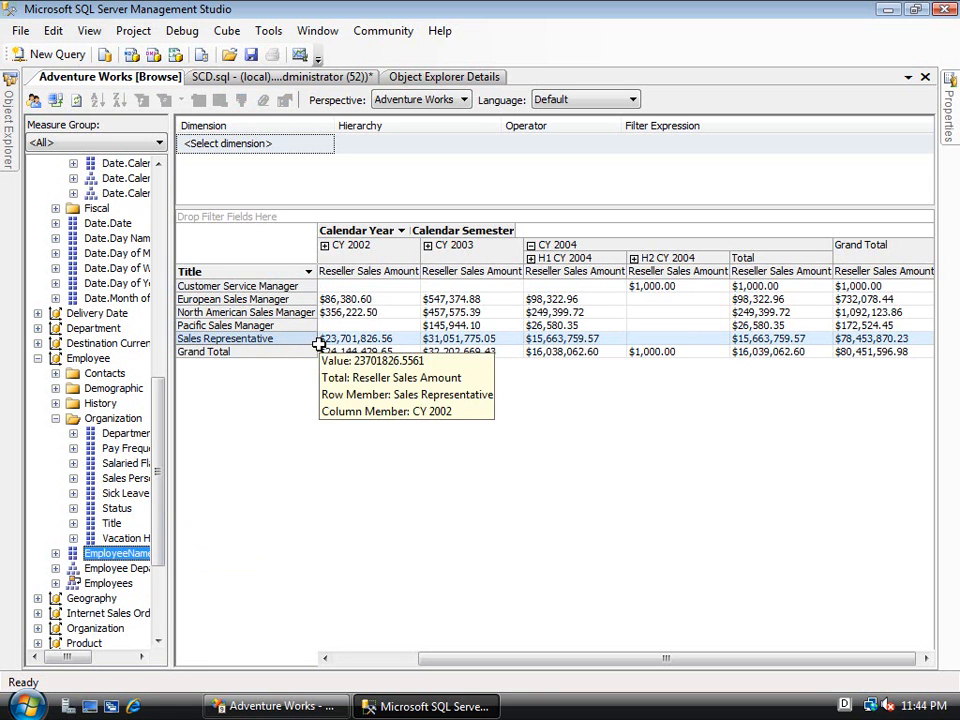
pyautogui.moveTo(133, 563); pyautogui.dragTo(306, 321)
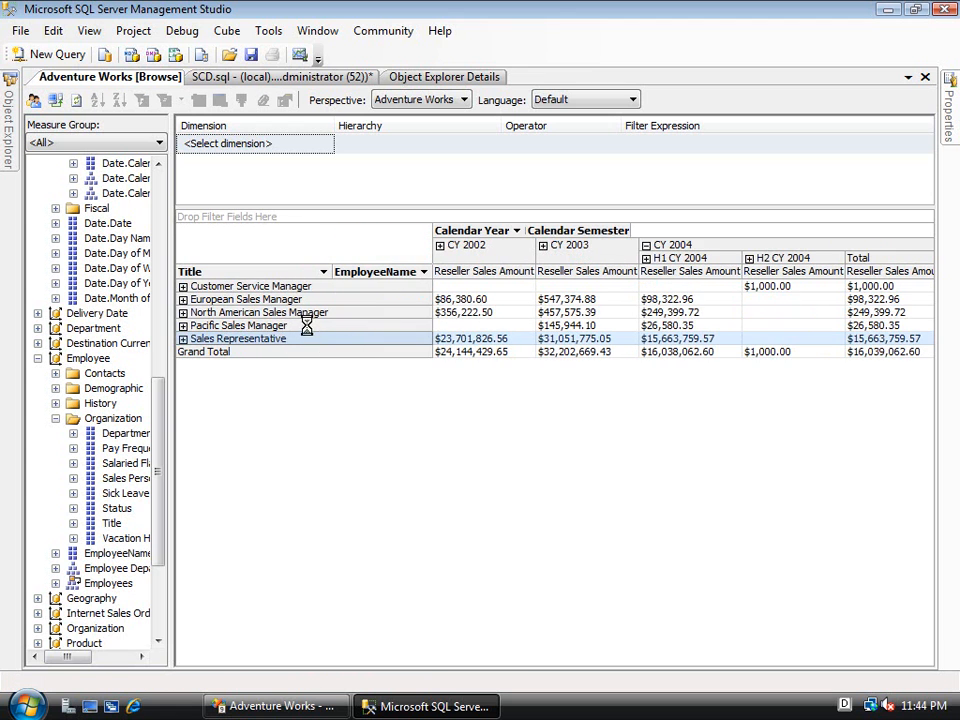
pyautogui.click(183, 287)
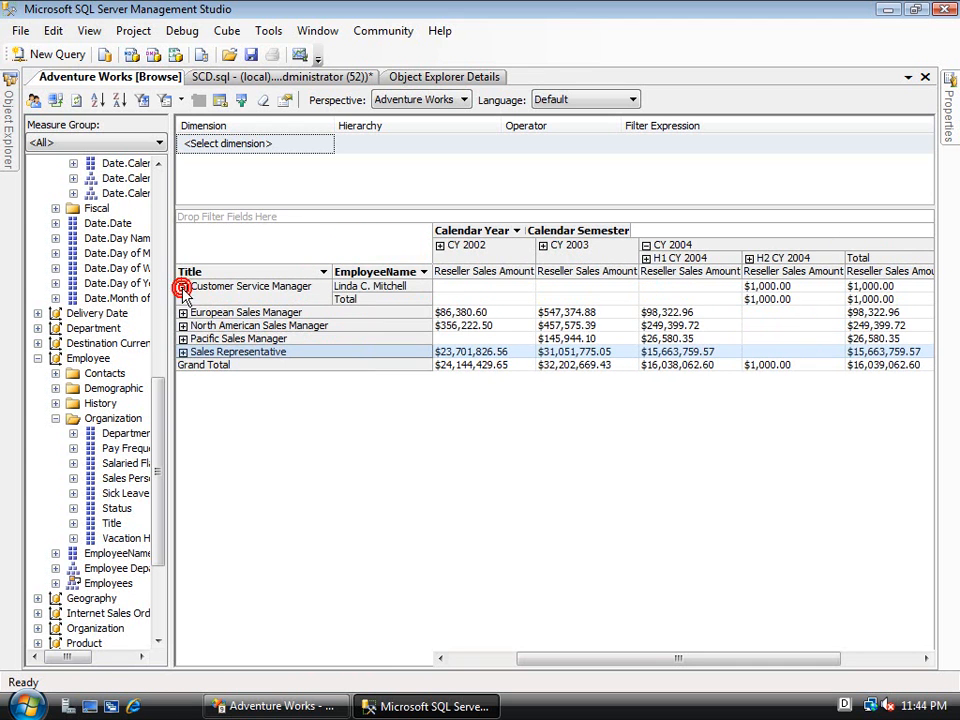
pyautogui.click(372, 288)
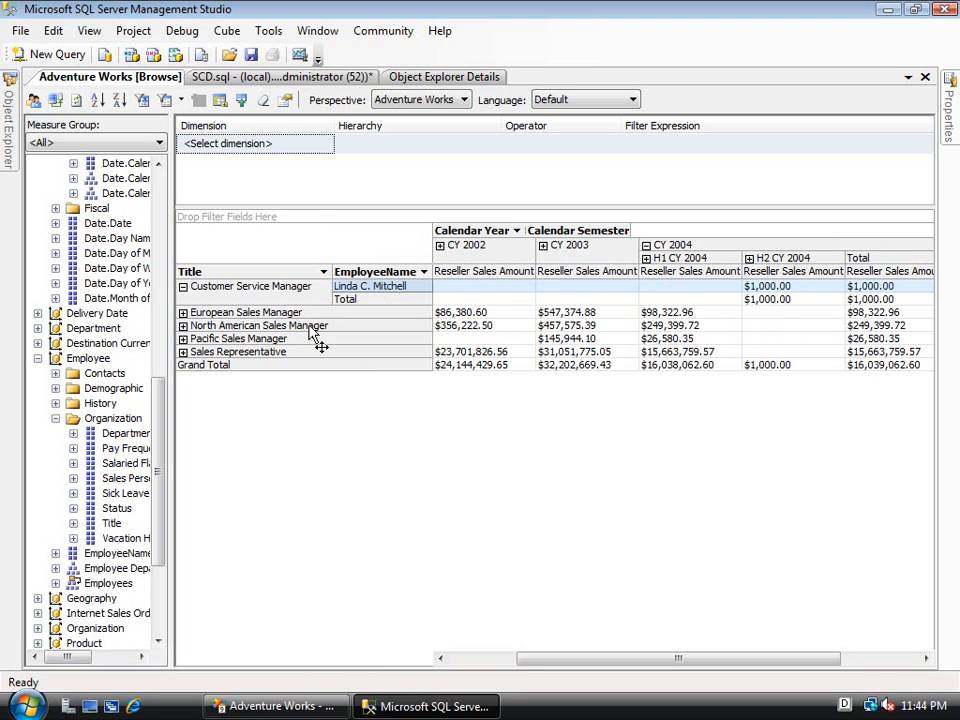
pyautogui.click(183, 352)
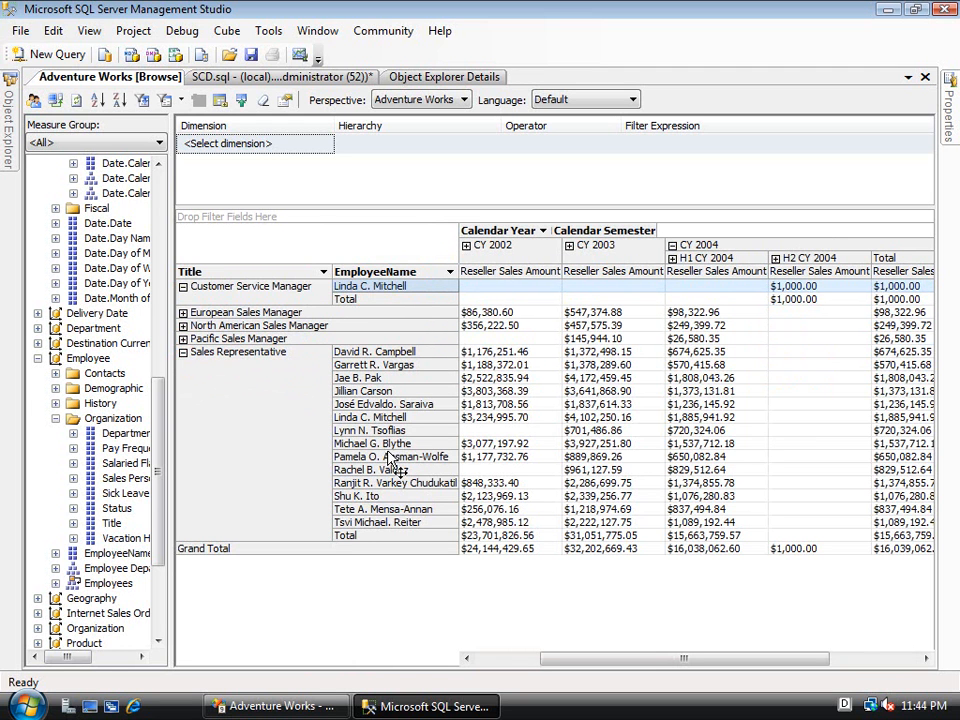
# Compare the employee's H1 CY 2004 sales as Sales Representative with the H2 CY 2004 sales as Customer Service Manager.
pyautogui.click(395, 418)
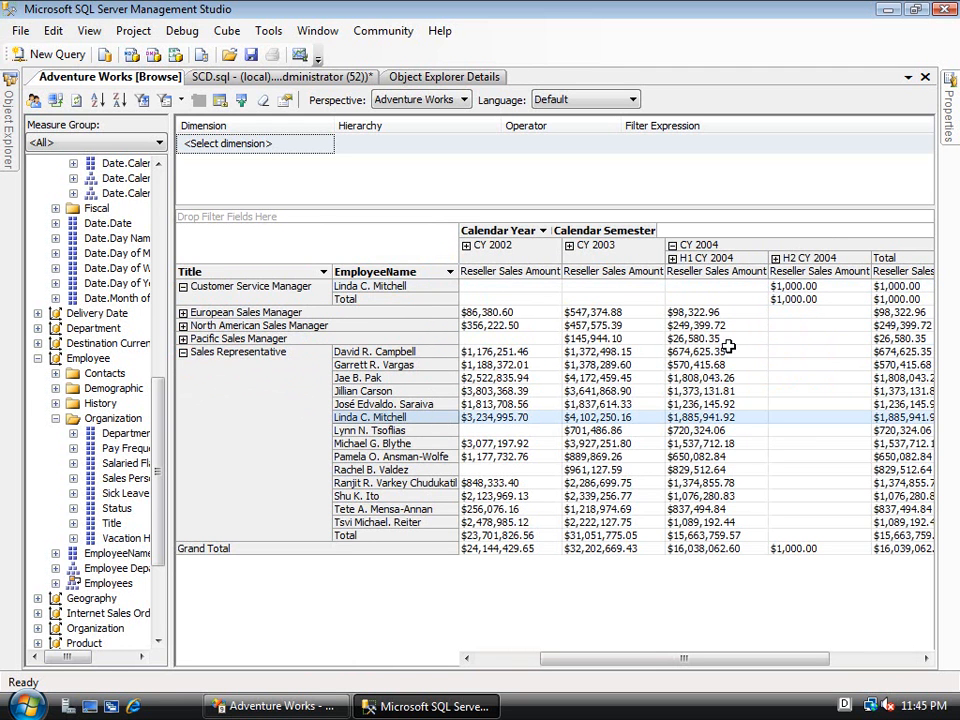
pyautogui.click(712, 418)
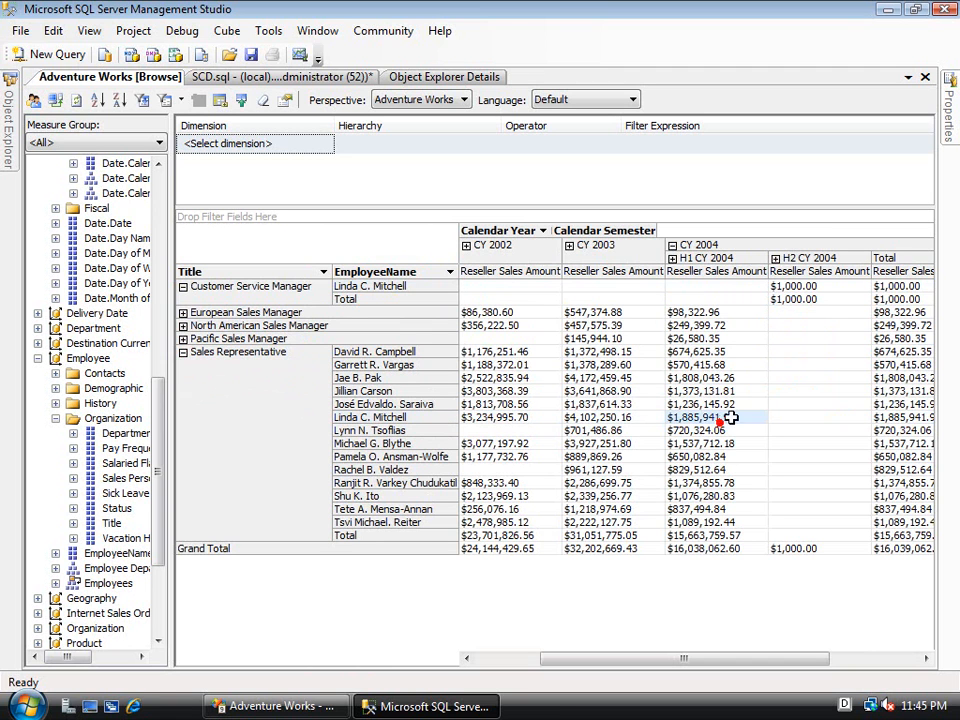
pyautogui.click(812, 288)
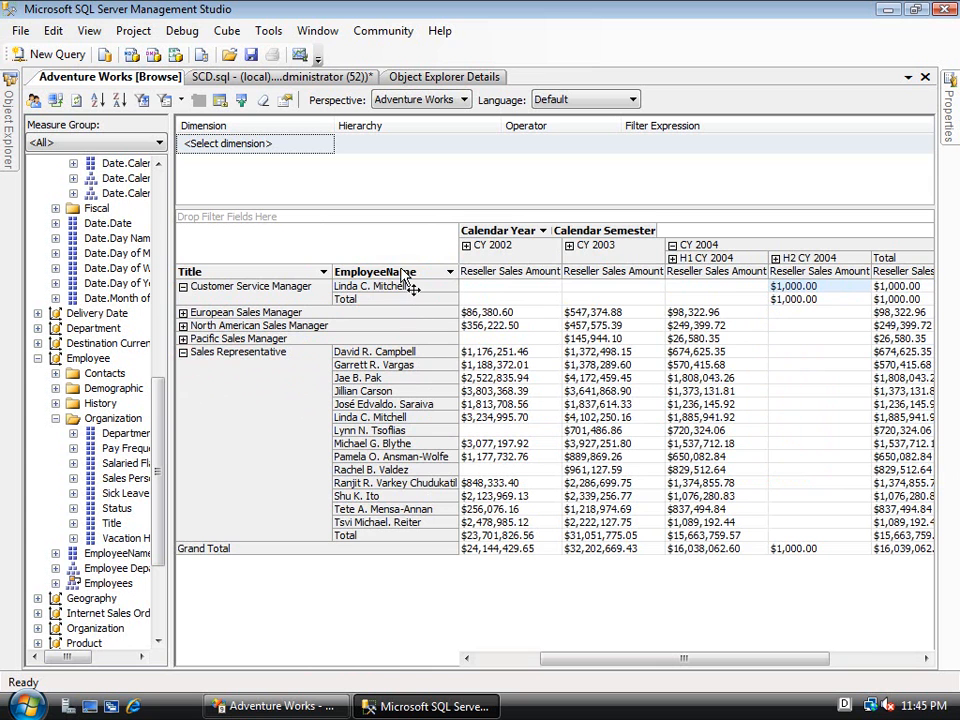
# Place EmployeeName ahead of Title on the rows, filter to the employee who held both titles, and expand that employee into titles.
pyautogui.moveTo(430, 271); pyautogui.dragTo(190, 274)
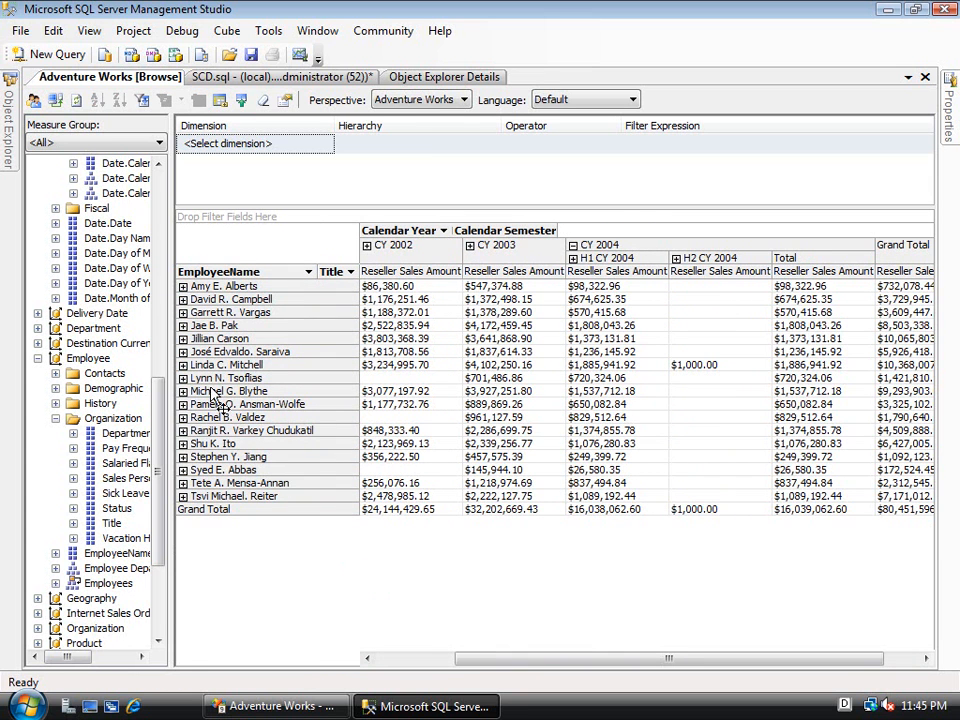
pyautogui.rightClick(263, 366)
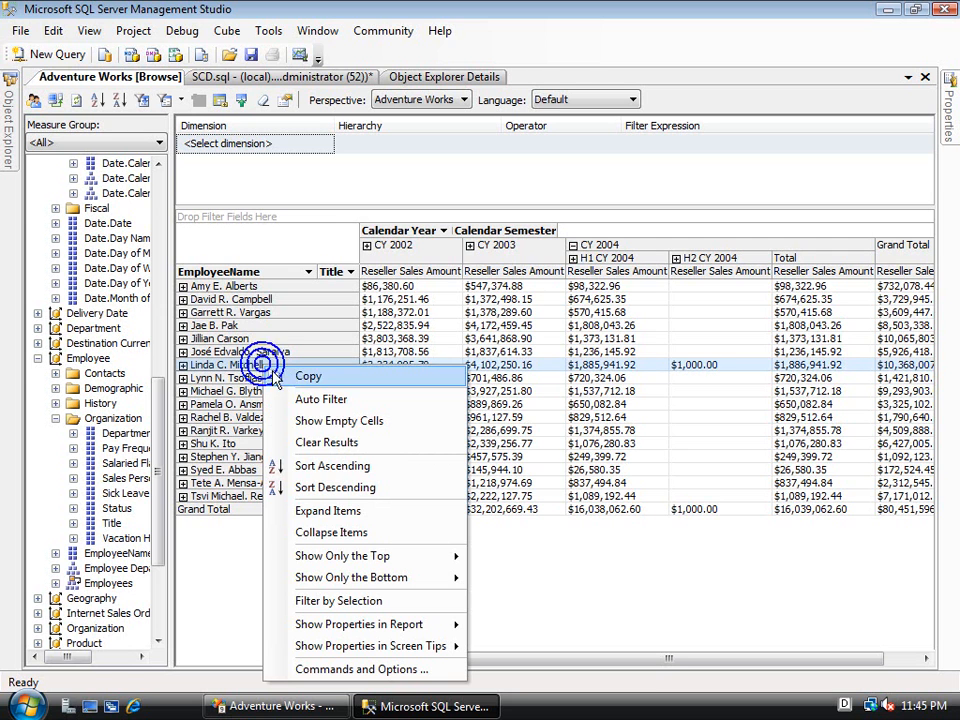
pyautogui.click(365, 611)
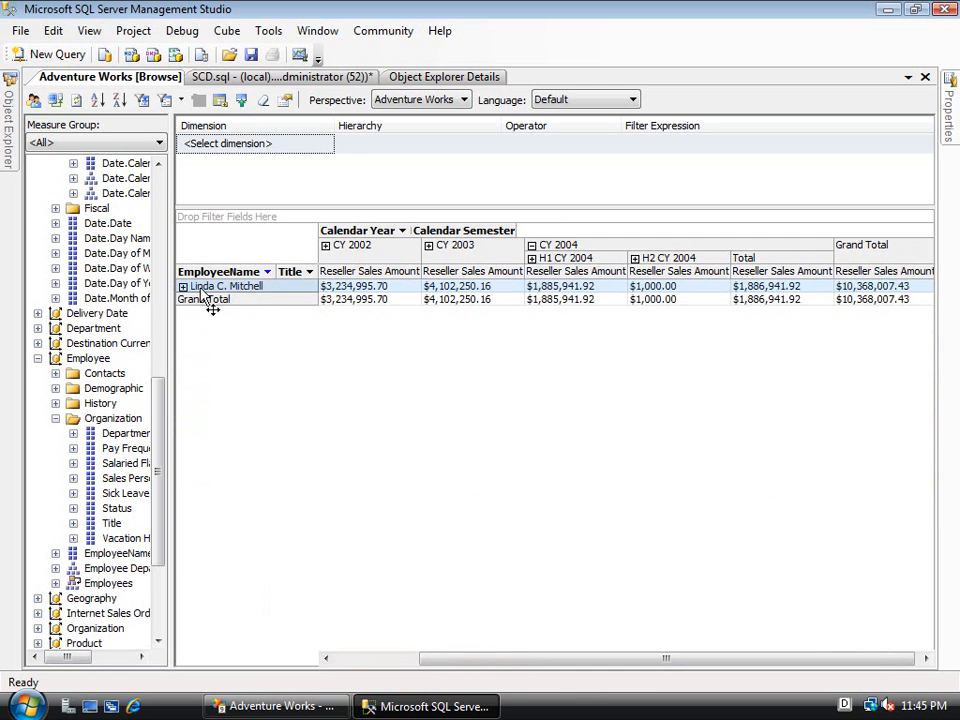
pyautogui.click(184, 288)
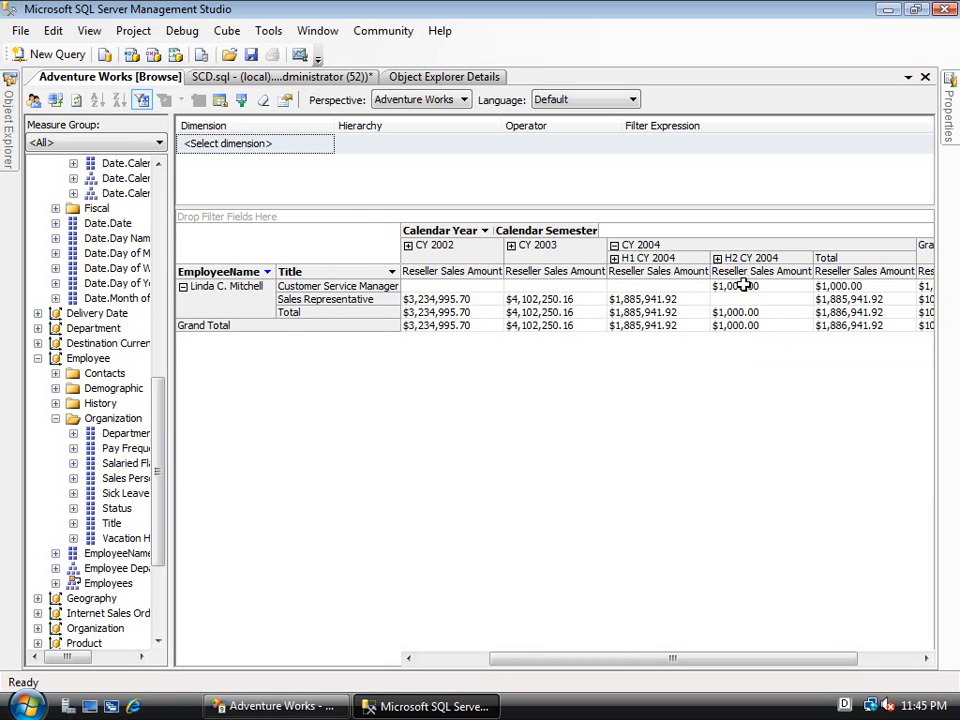
# Replace Title on the rows with Employee Level 04 from the Employees hierarchy, nested after EmployeeName.
pyautogui.moveTo(741, 287)
pyautogui.moveTo(315, 273); pyautogui.dragTo(129, 386)
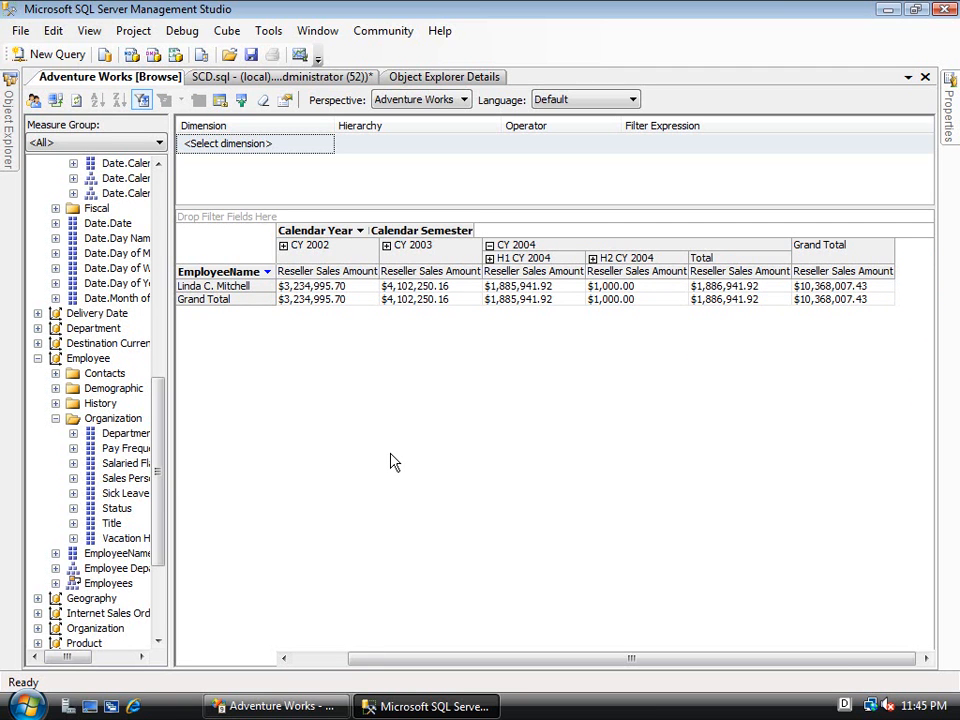
pyautogui.click(55, 583)
pyautogui.moveTo(158, 521); pyautogui.dragTo(156, 574)
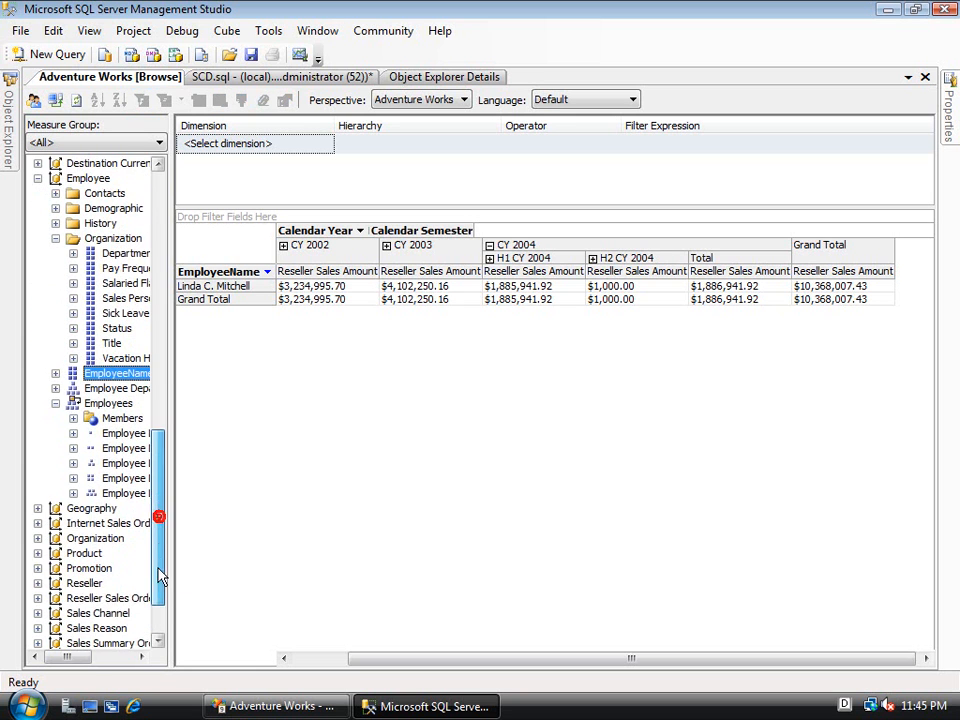
pyautogui.moveTo(72, 658); pyautogui.dragTo(100, 658)
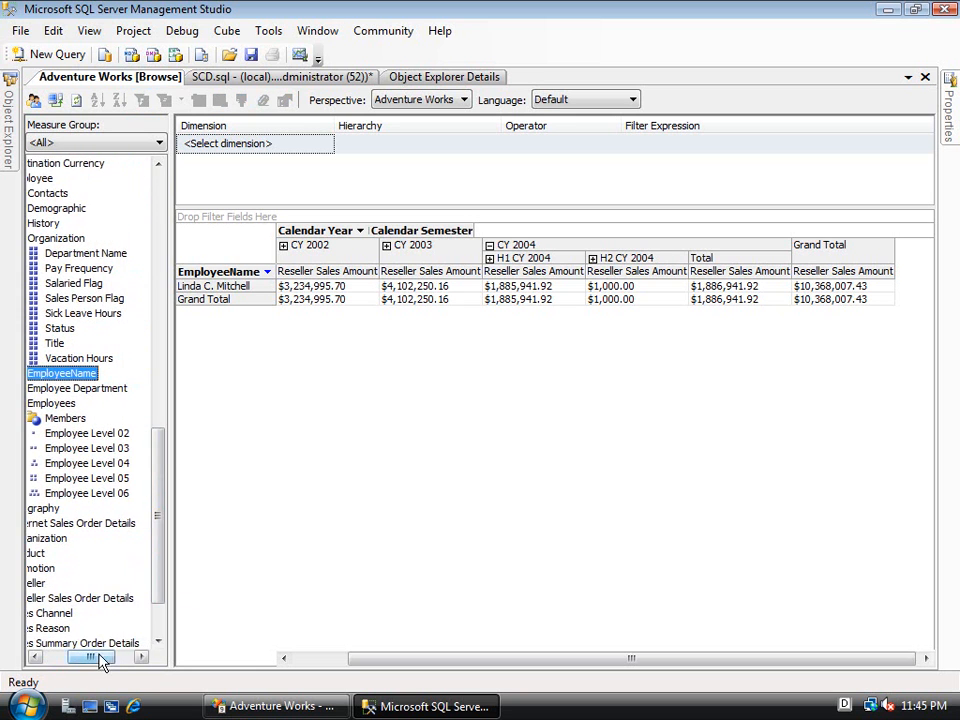
pyautogui.moveTo(104, 466); pyautogui.dragTo(240, 390)
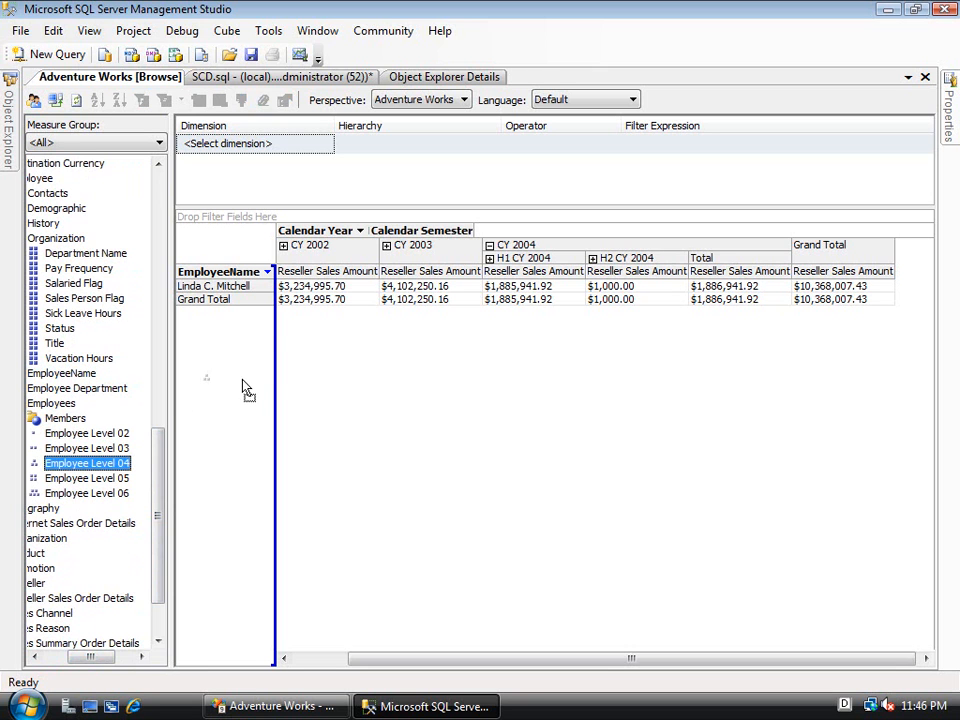
pyautogui.moveTo(268, 343); pyautogui.dragTo(279, 300)
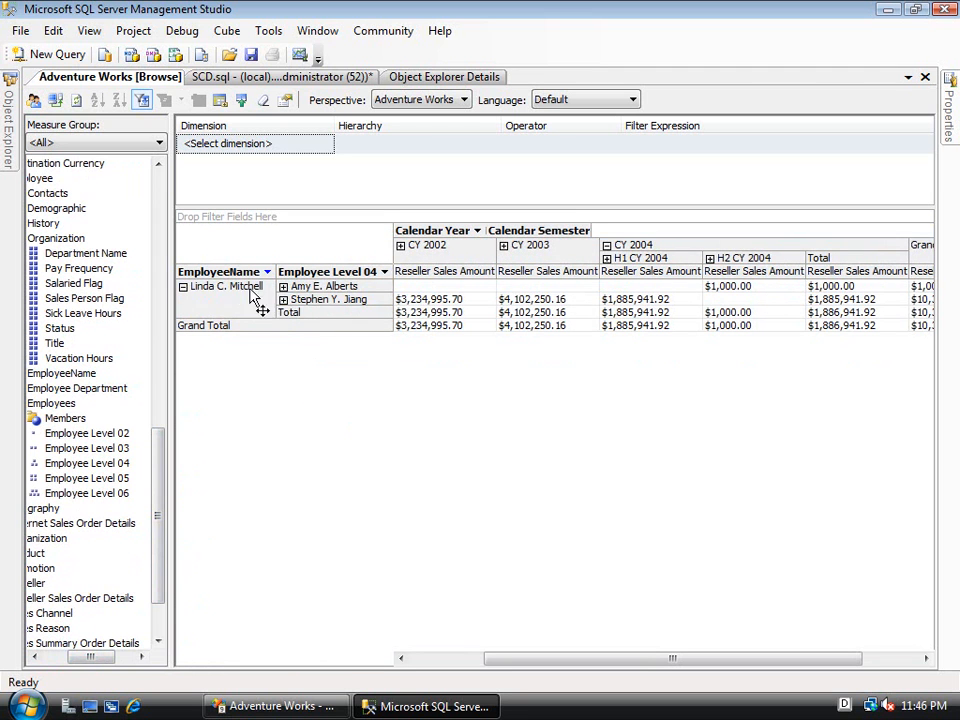
pyautogui.click(330, 298)
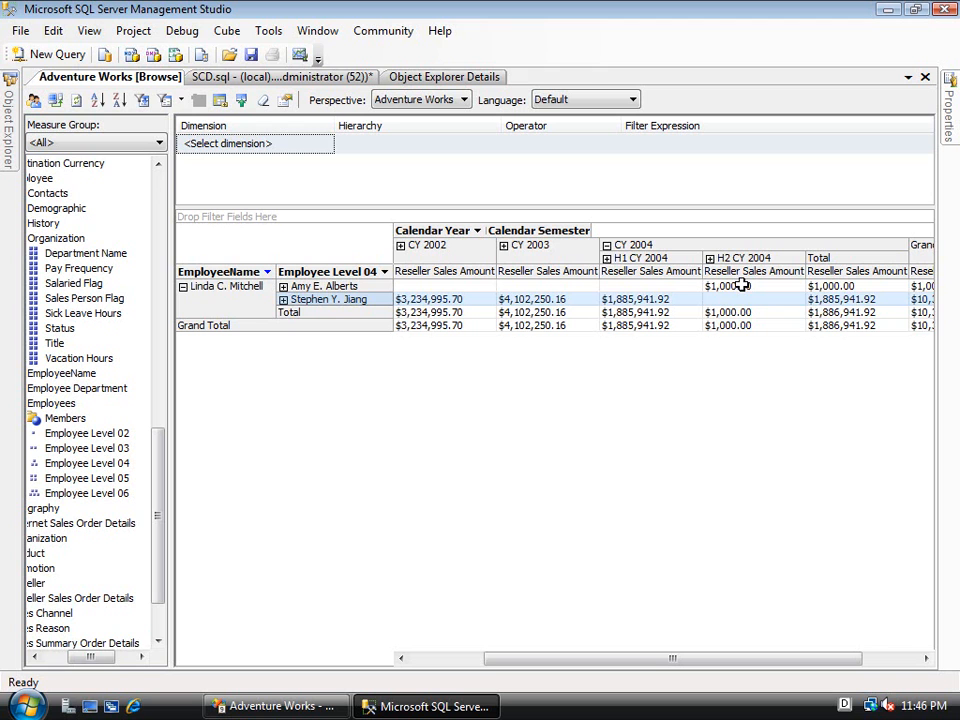
# Place Employee Level 04 ahead of EmployeeName on the rows and expand both managers down to the employee.
pyautogui.click(330, 276)
pyautogui.moveTo(330, 278); pyautogui.dragTo(204, 272)
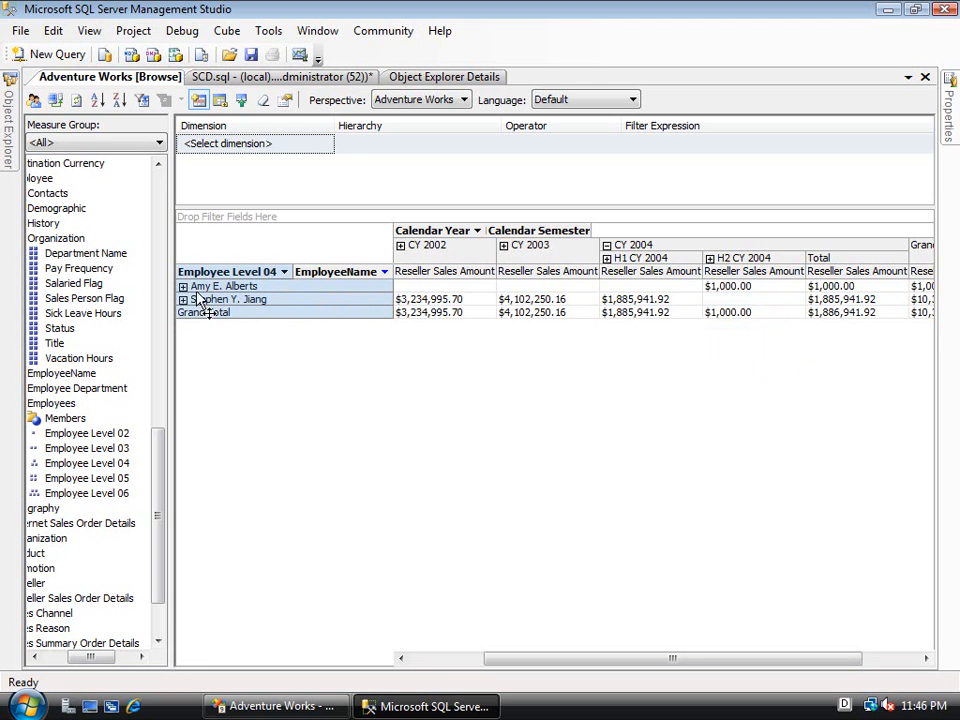
pyautogui.click(183, 286)
pyautogui.click(183, 312)
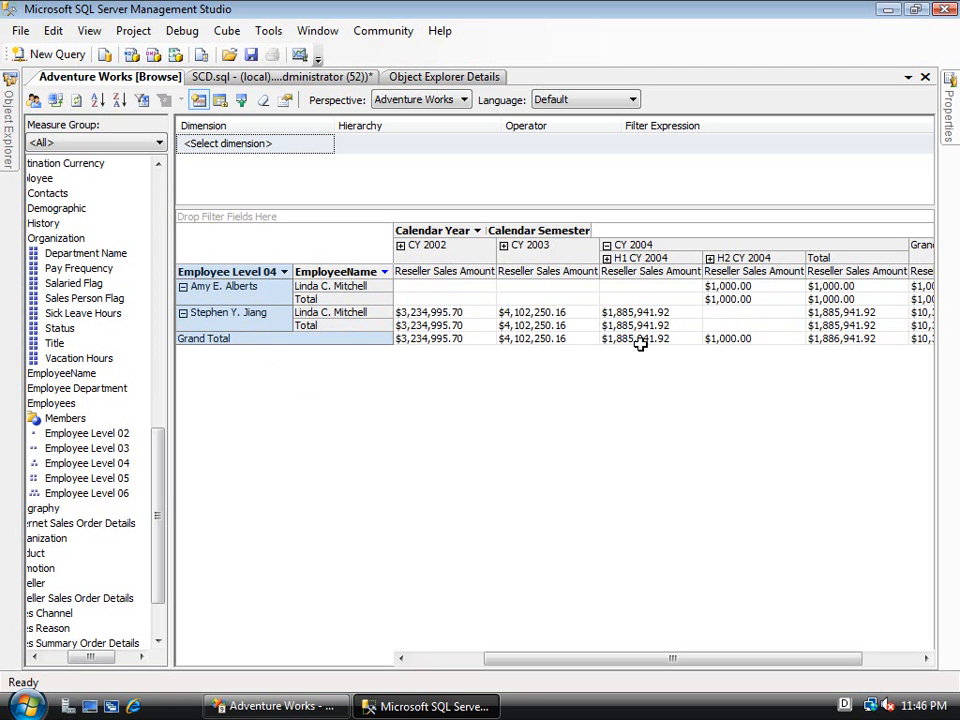
# Remove Employee Level 04 from the rows of the reseller sales report.
pyautogui.moveTo(640, 343)
pyautogui.moveTo(256, 271)
pyautogui.mouseDown()
pyautogui.moveTo(166, 302)
pyautogui.moveTo(135, 326)
pyautogui.moveTo(150, 330)
pyautogui.mouseUp()
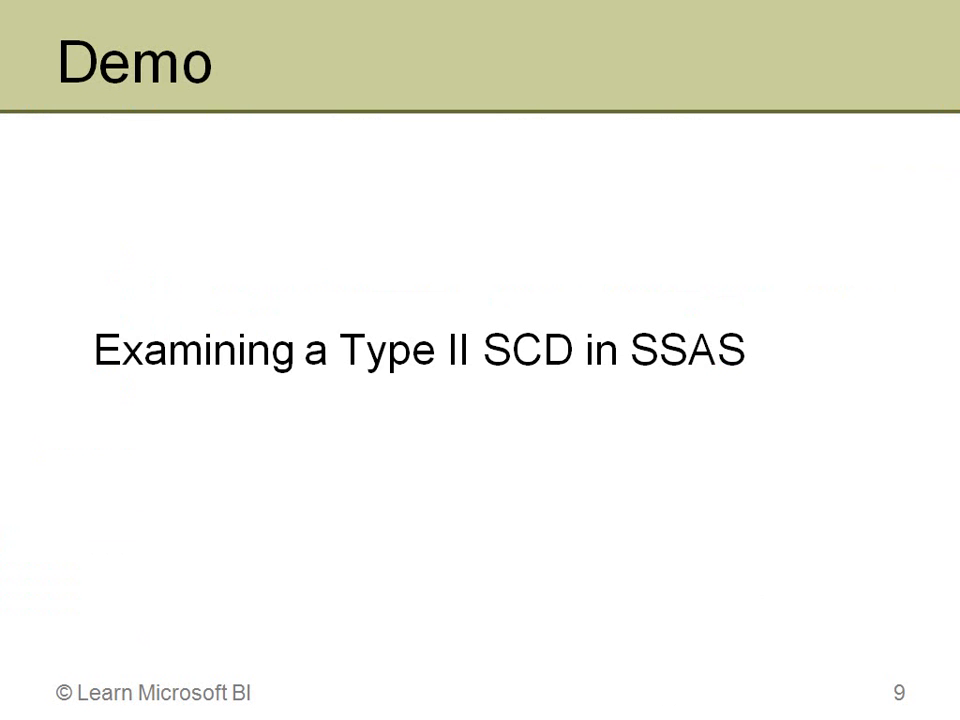
pyautogui.press('Right')
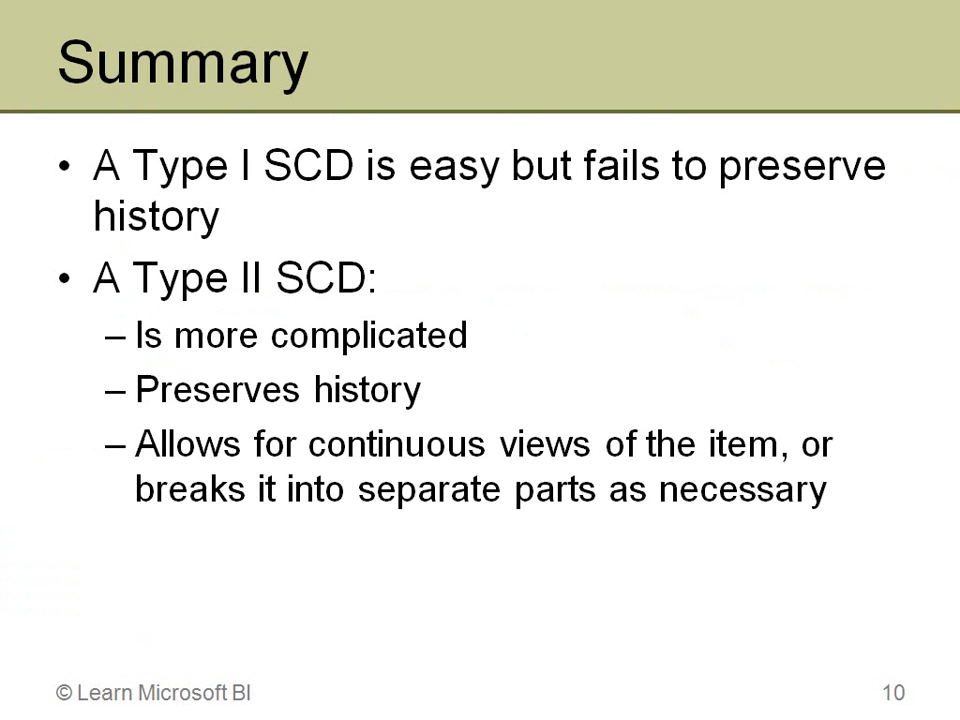